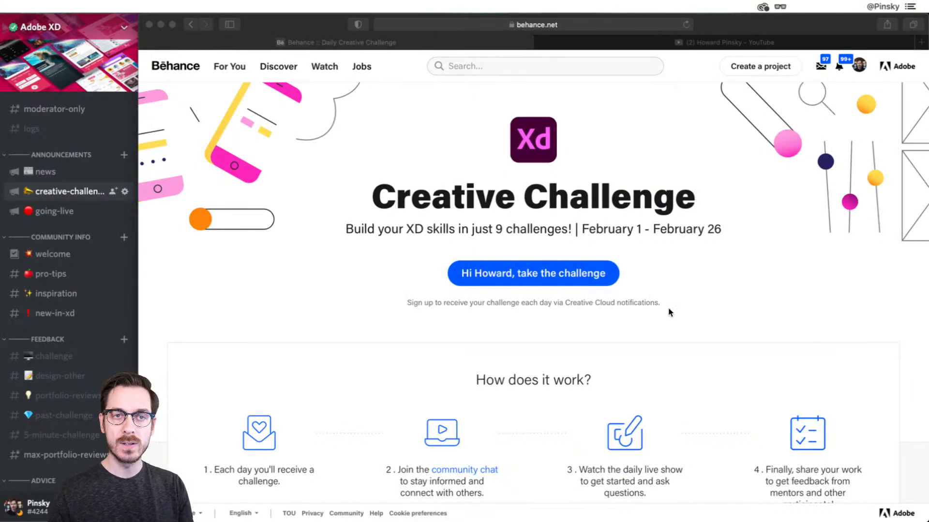
Read the Creative Challenge introduction and its How does it work section on Behance
click(686, 297)
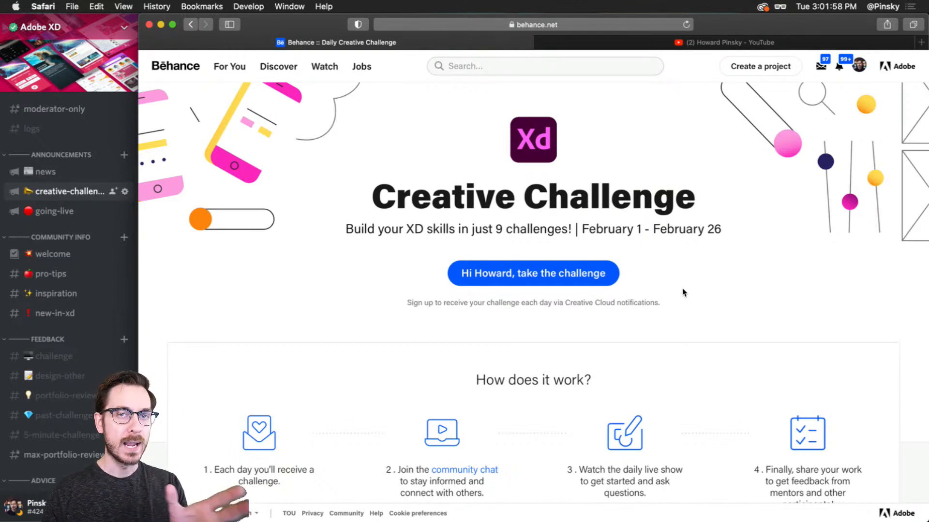
scroll(684, 295, down, 3)
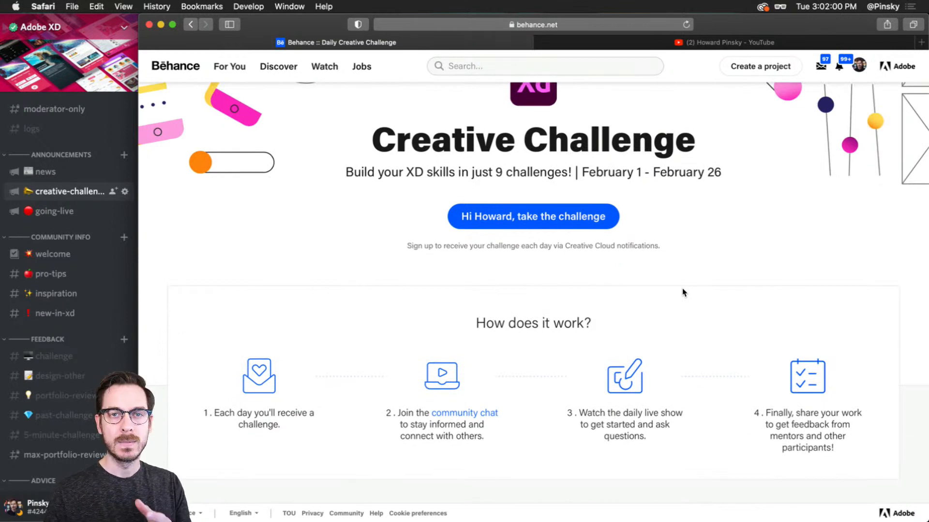
scroll(682, 279, down, 1)
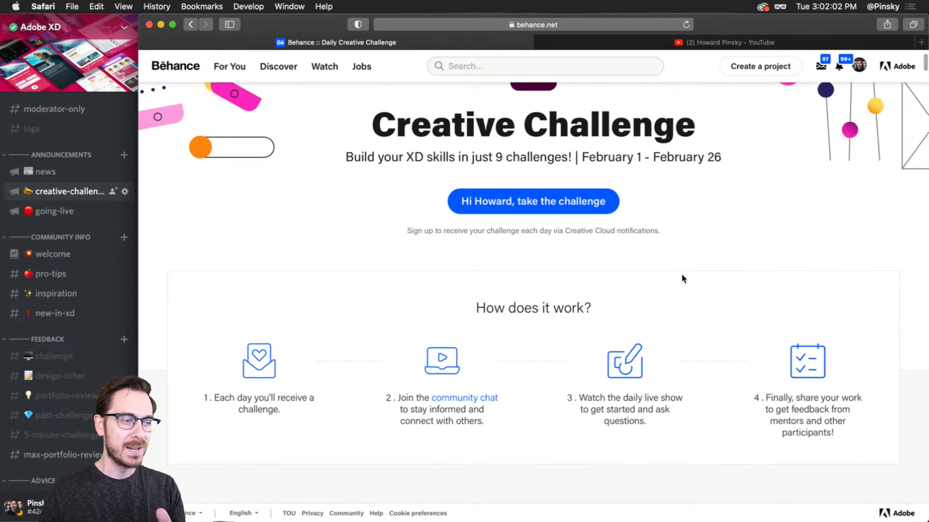
scroll(682, 279, down, 1)
scroll(683, 280, down, 1)
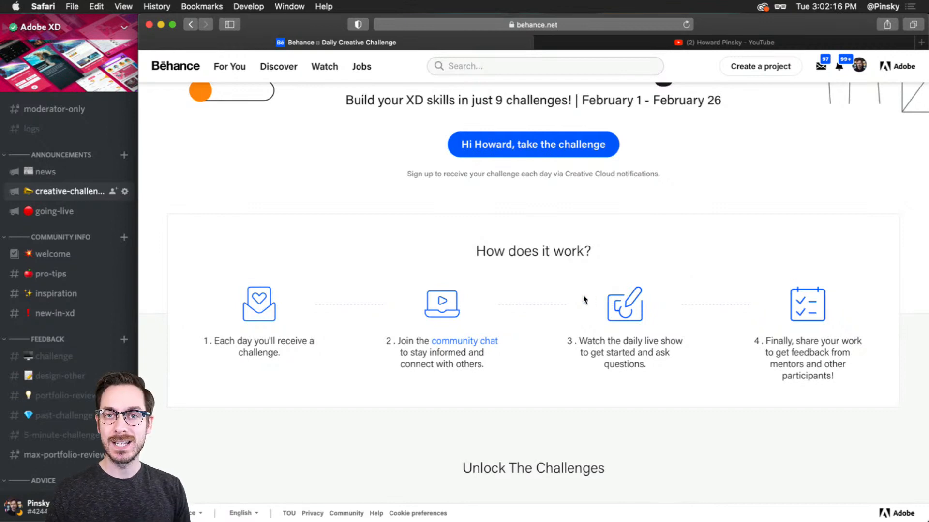
click(46, 193)
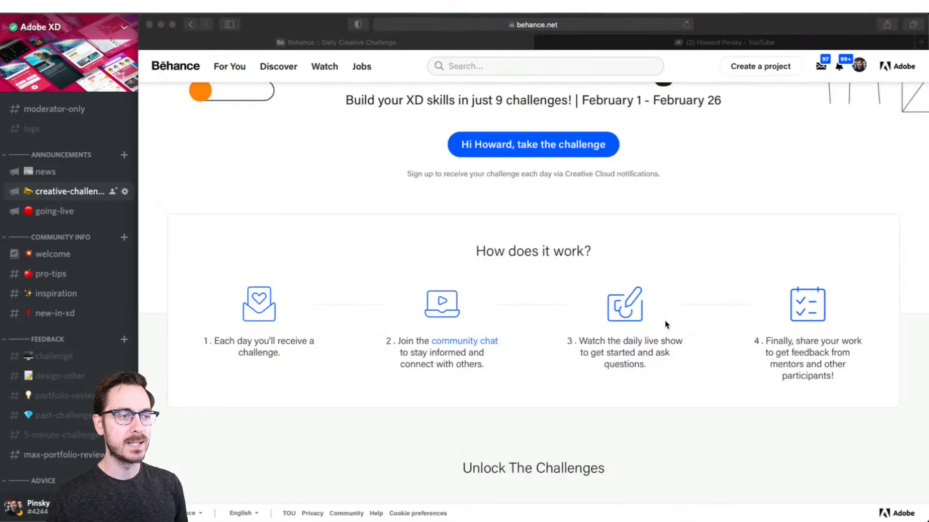
click(649, 253)
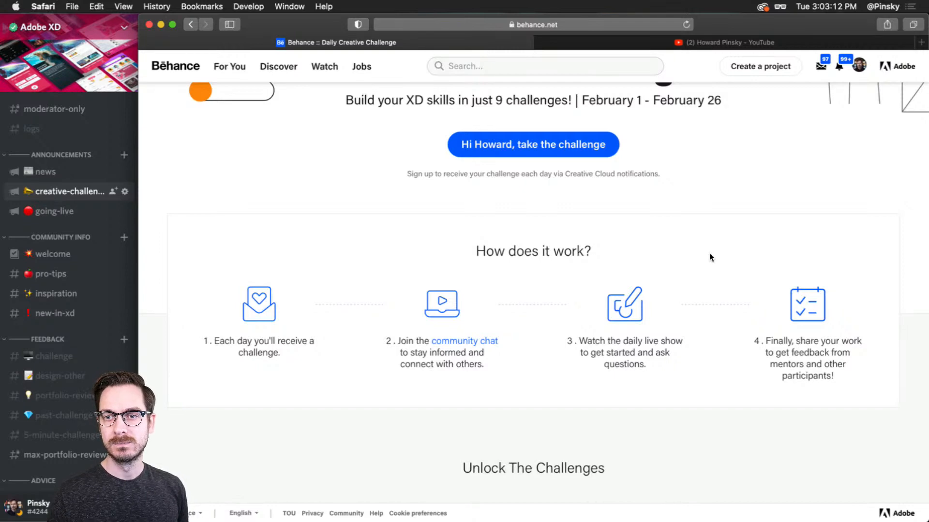
Browse the unlocked challenge cards on Behance and the uploaded tutorial videos on the open YouTube channel
scroll(710, 257, down, 8)
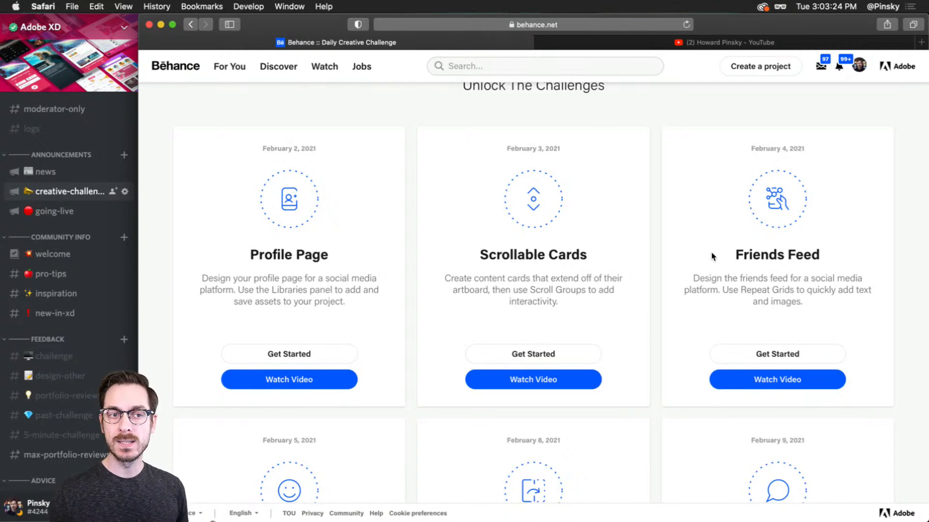
scroll(711, 253, down, 5)
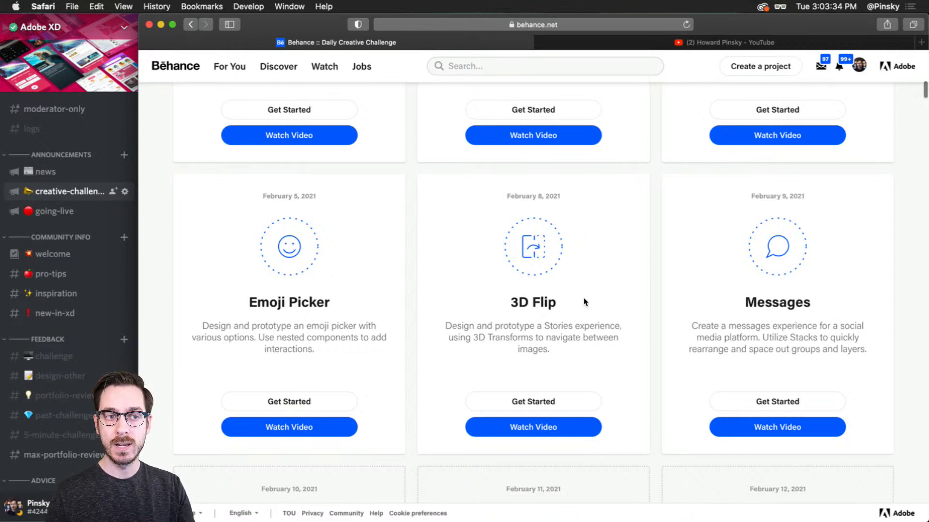
scroll(584, 302, down, 2)
scroll(584, 304, down, 1)
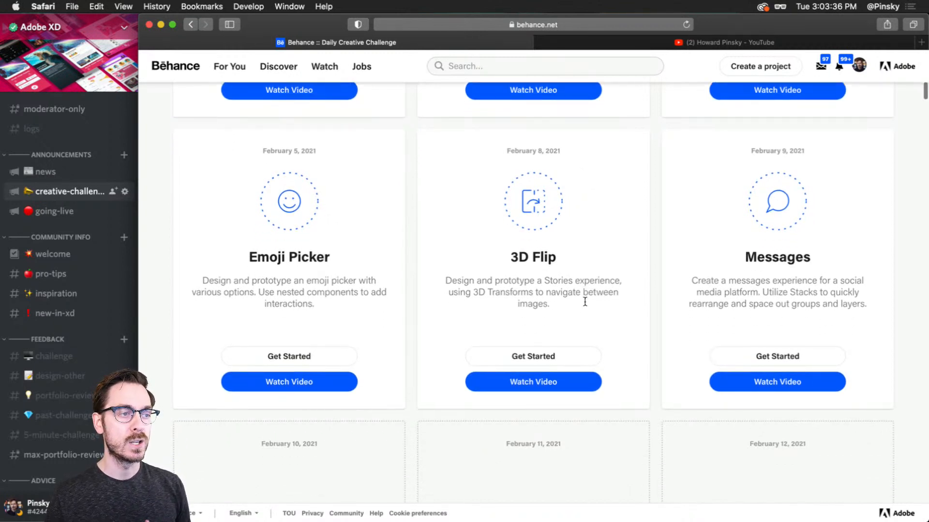
scroll(585, 300, up, 1)
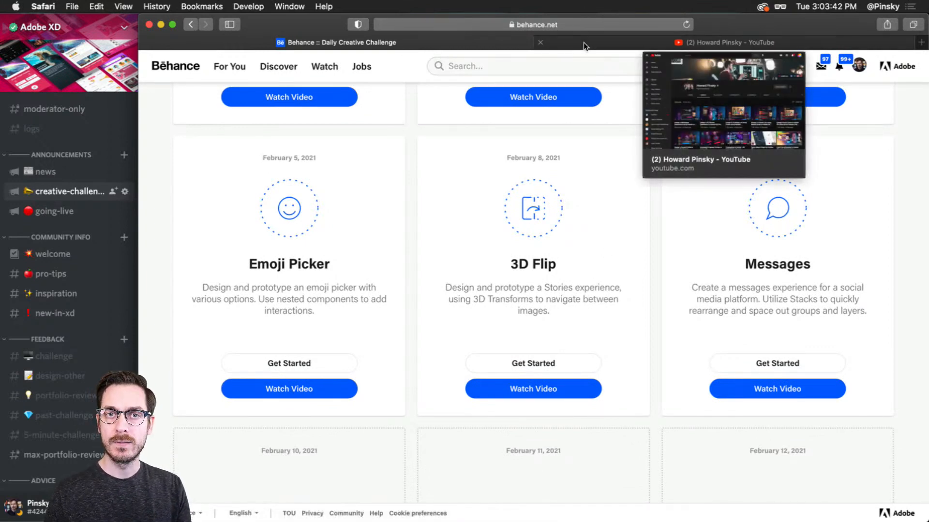
click(583, 43)
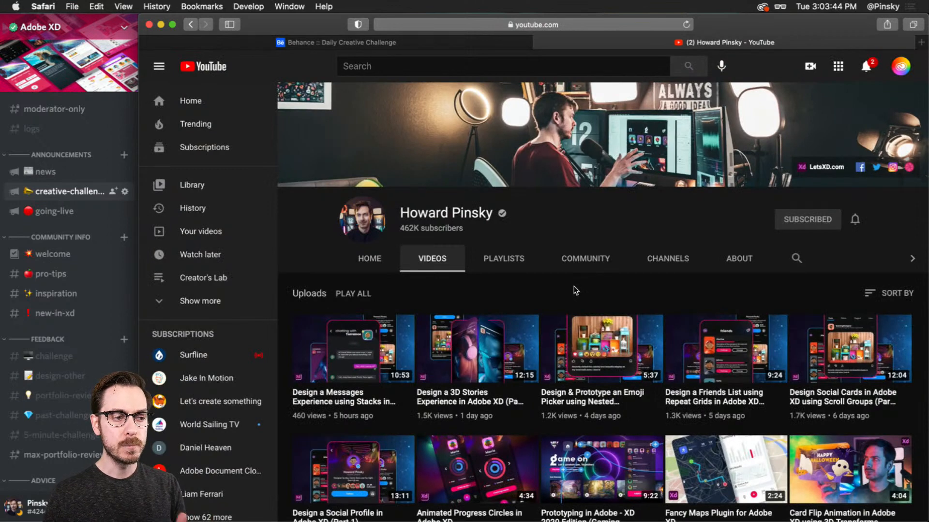
scroll(576, 290, down, 1)
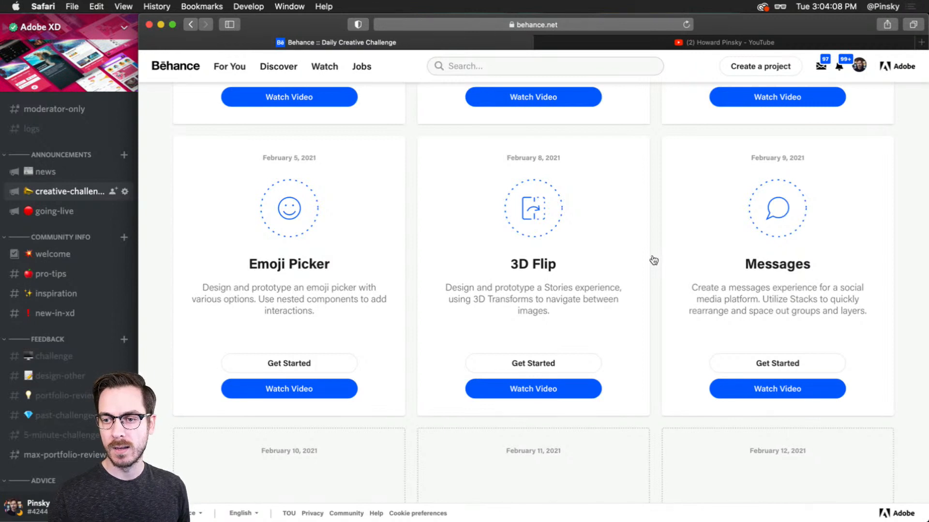
Switch to Adobe XD and examine the challenge prompt and the empty Messages artboard in XD_DCC_Day 6_Messages
key(super+Tab)
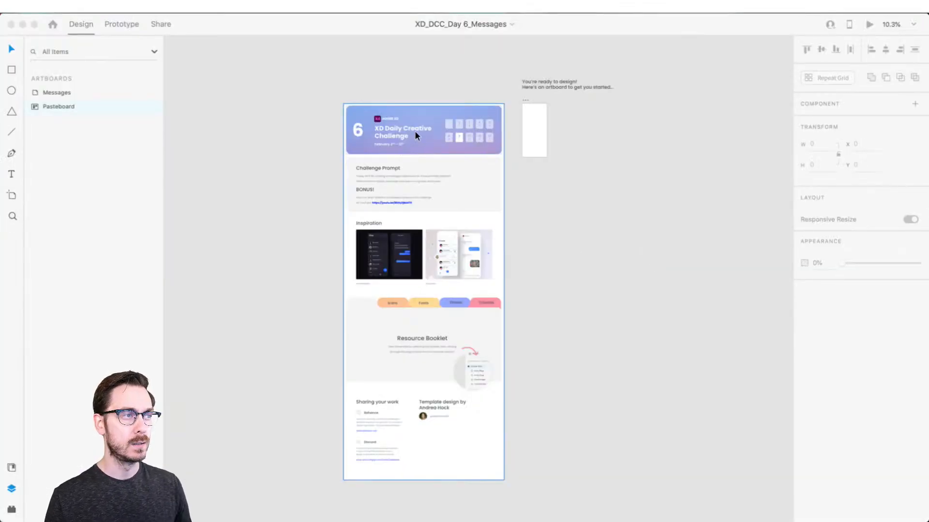
scroll(409, 106, up, 2)
scroll(407, 106, up, 3)
scroll(405, 121, down, 3)
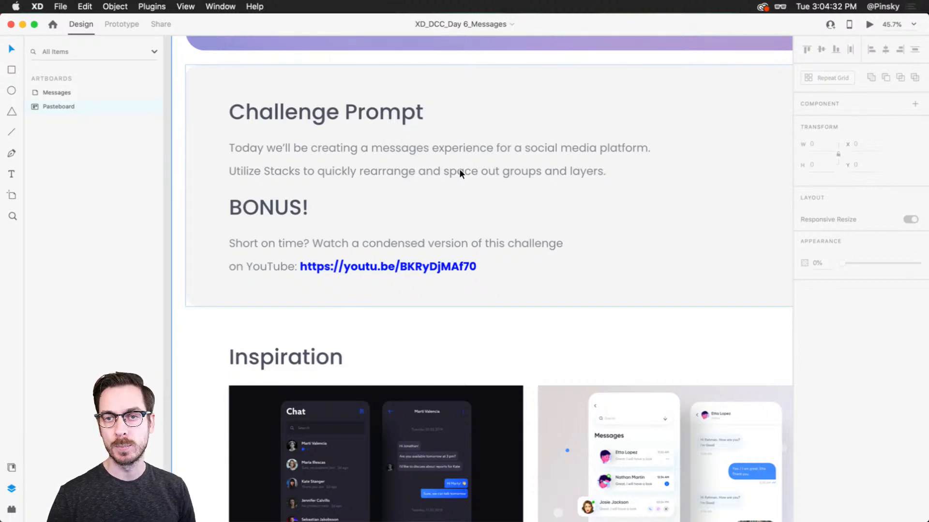
scroll(452, 173, down, 4)
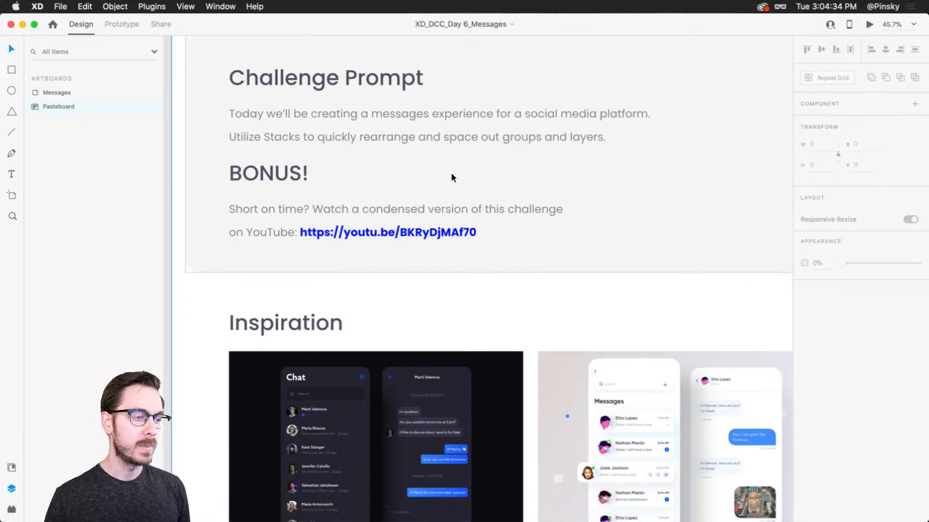
scroll(614, 289, down, 5)
scroll(614, 288, up, 10)
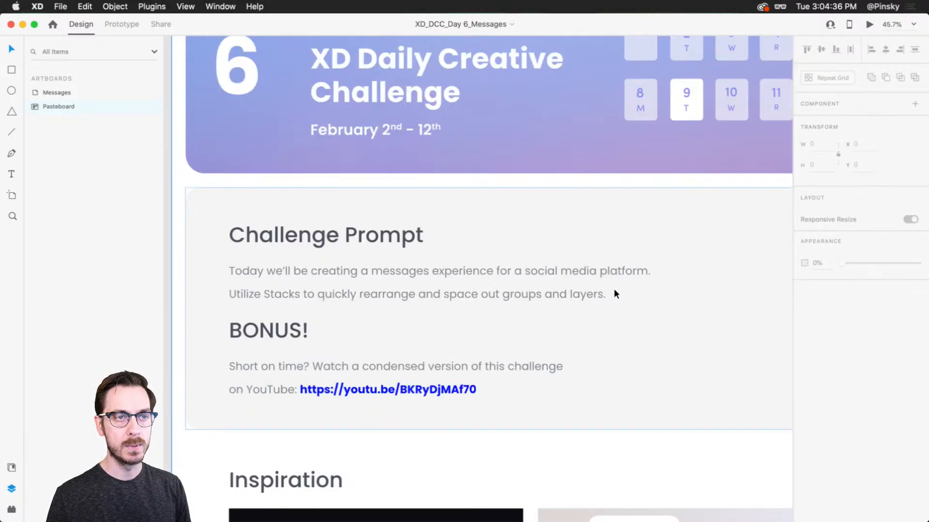
scroll(614, 289, right, 10)
scroll(611, 287, up, 5)
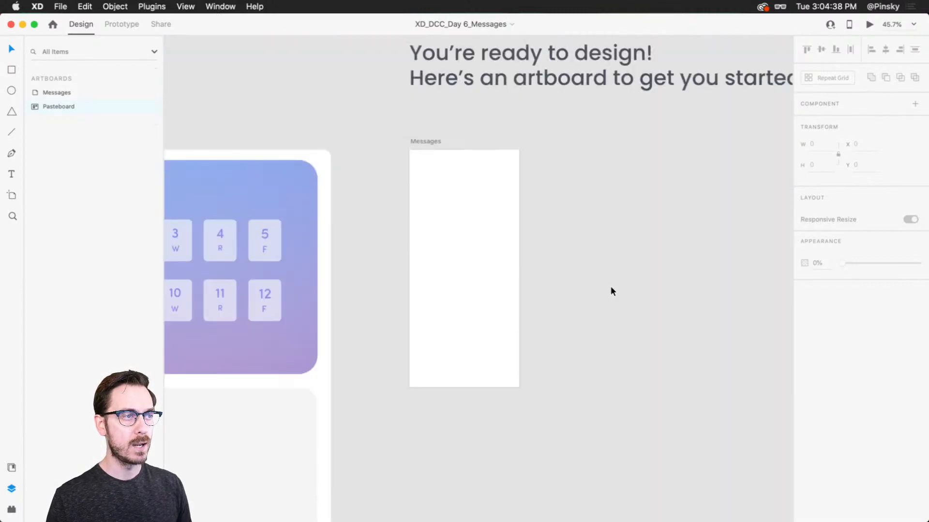
scroll(462, 194, up, 5)
scroll(463, 191, down, 3)
drag(484, 242, 472, 213)
scroll(484, 202, up, 1)
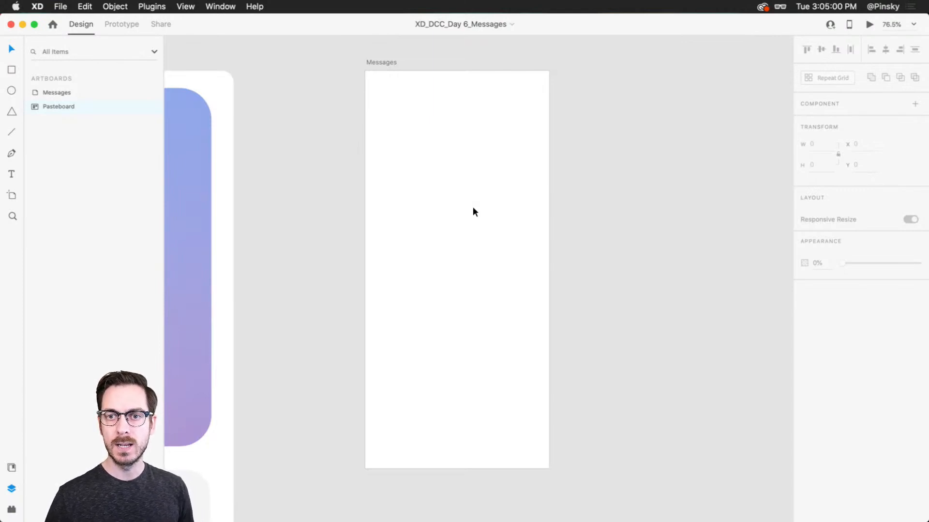
key(super+Tab)
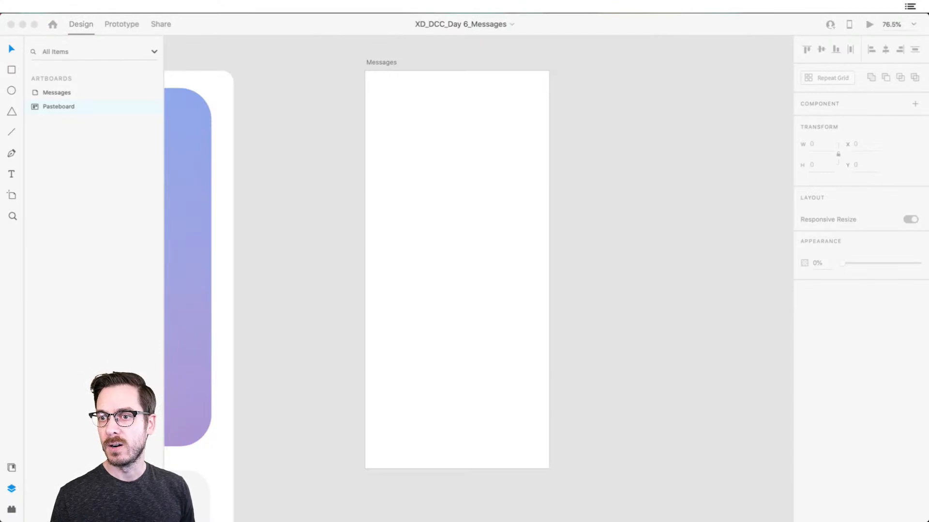
click(648, 187)
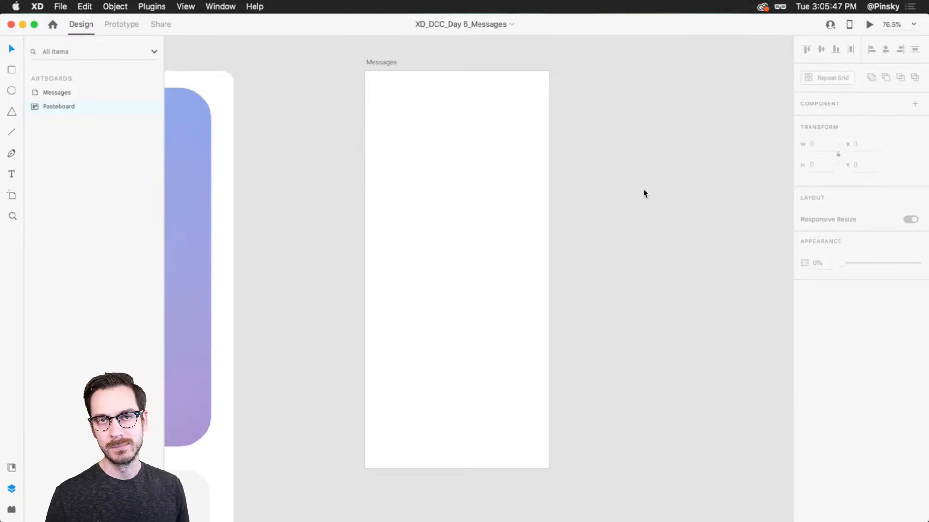
scroll(556, 174, up, 1)
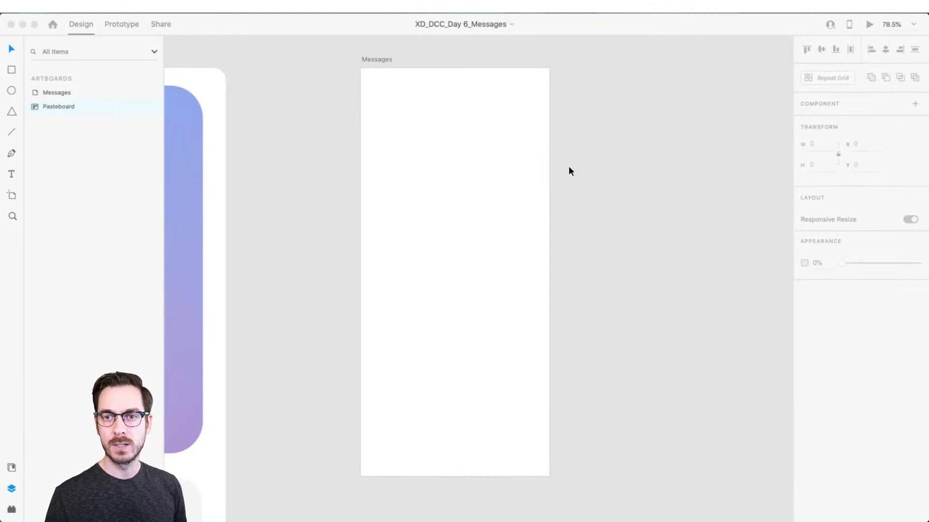
click(655, 201)
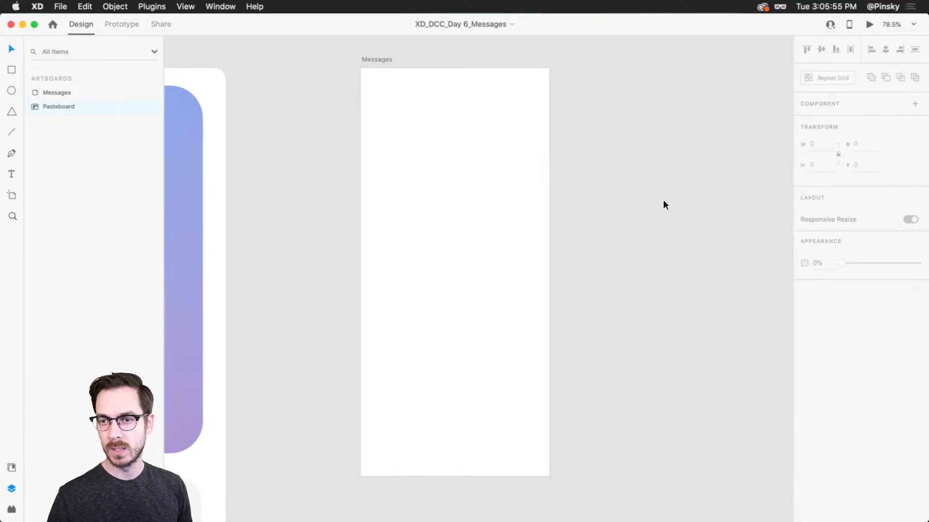
Check the internet speed in the fast.com Safari window, close that window and return to Adobe XD
key(super+Tab)
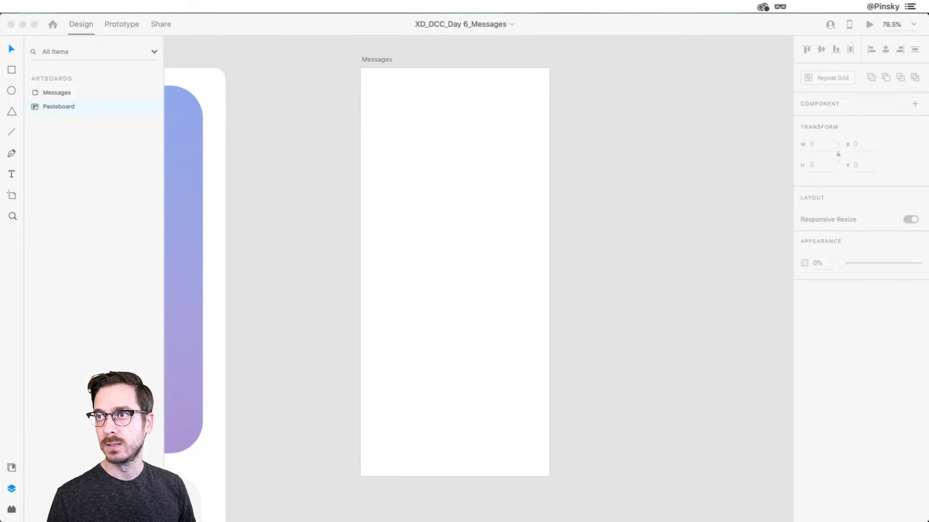
drag(928, 19, 702, 25)
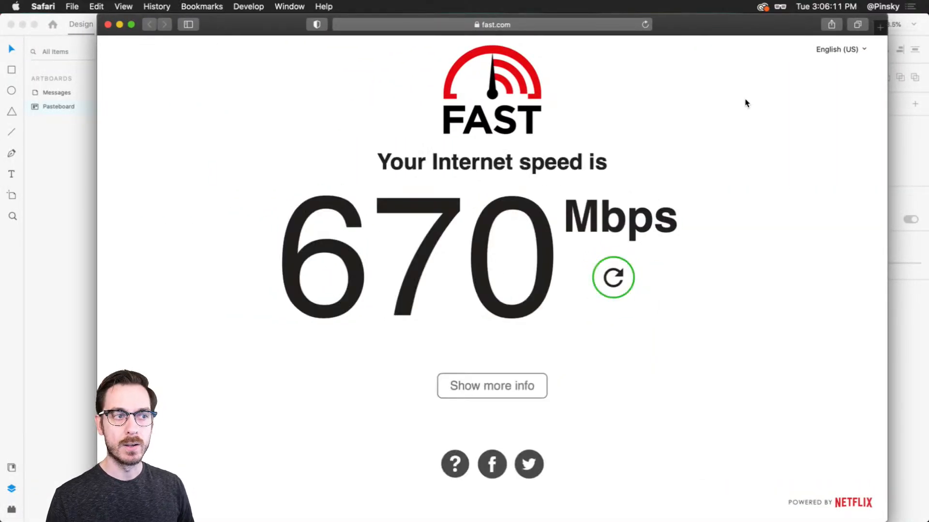
key(super+w)
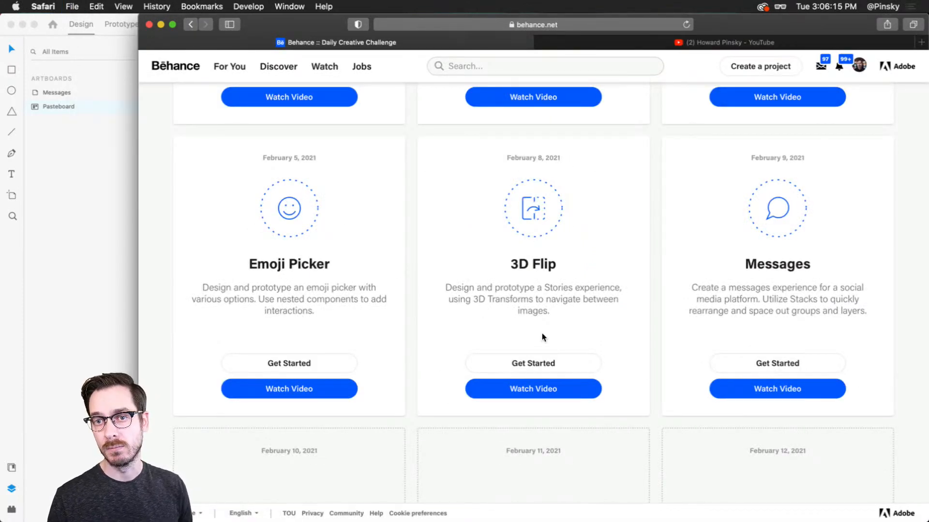
key(super+Tab)
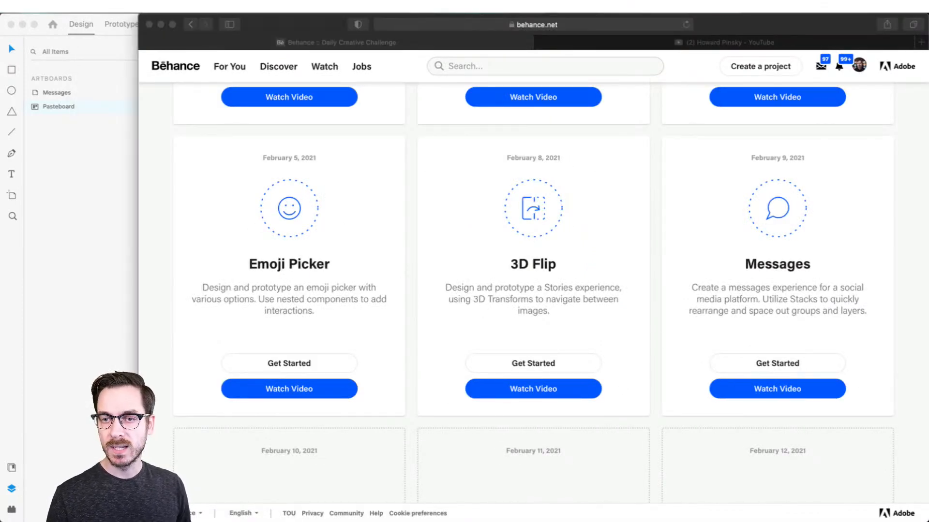
key(super+Tab)
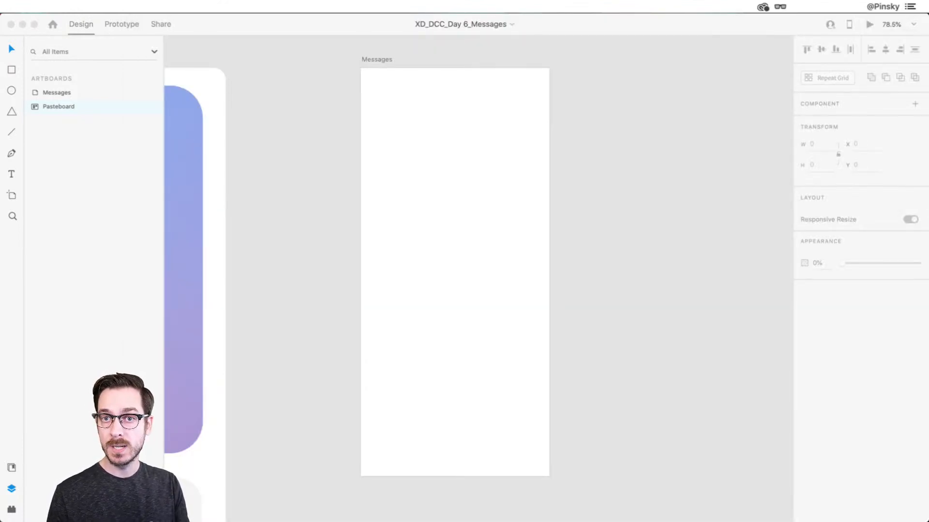
click(518, 182)
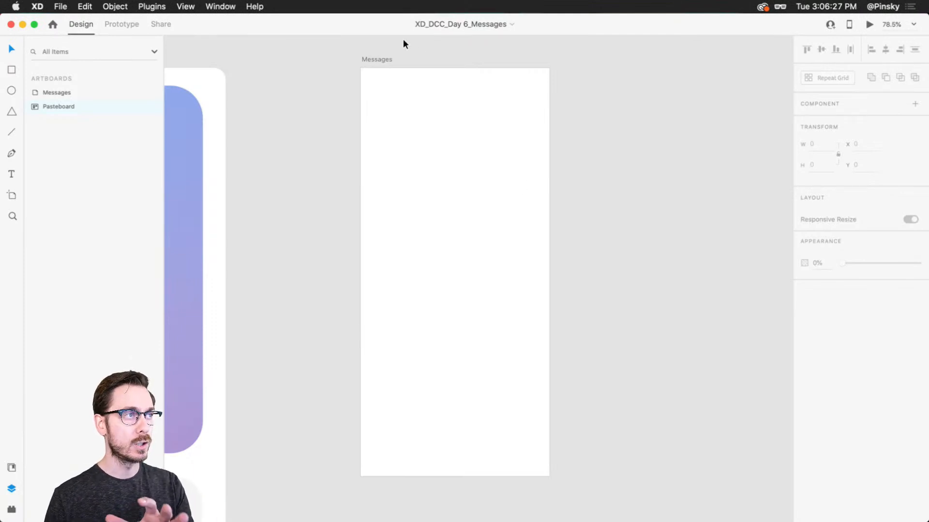
Fill the Messages artboard with solid black, hex #000000
click(378, 55)
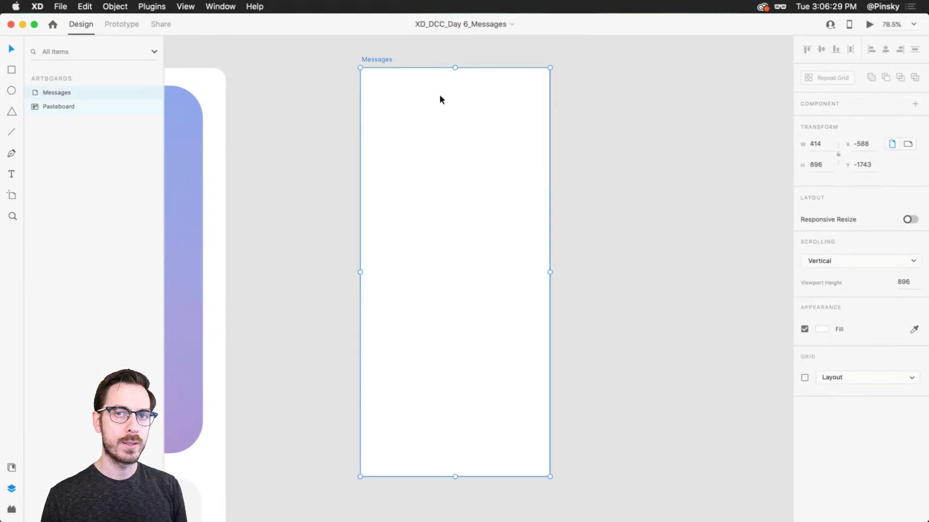
click(822, 329)
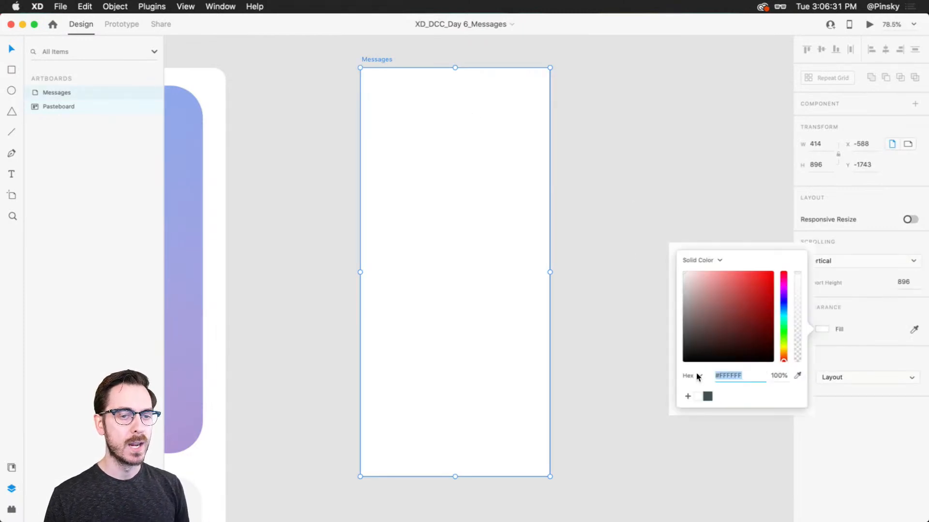
text(000000)
key(Return)
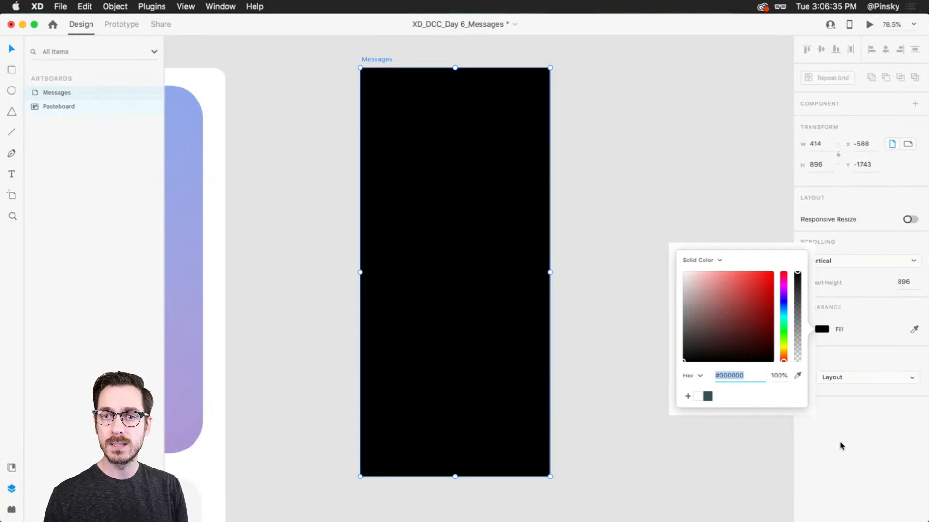
click(840, 444)
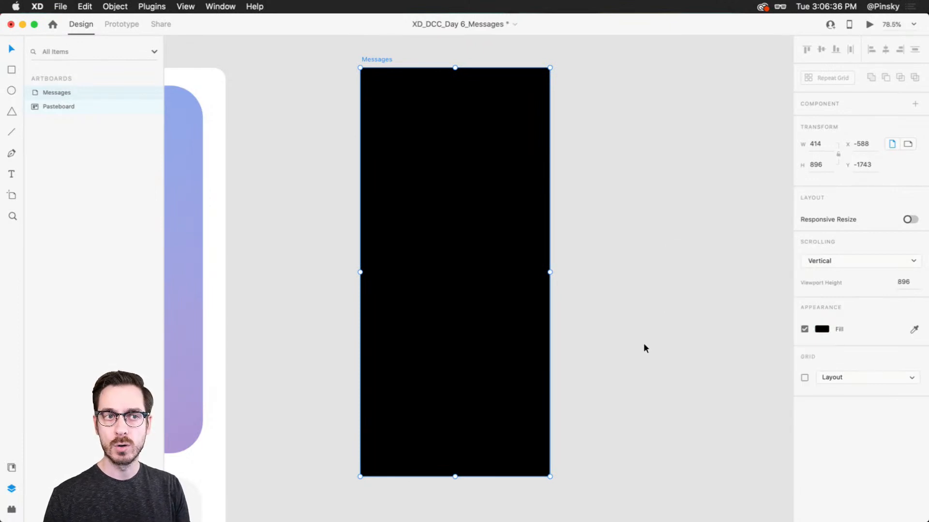
click(627, 214)
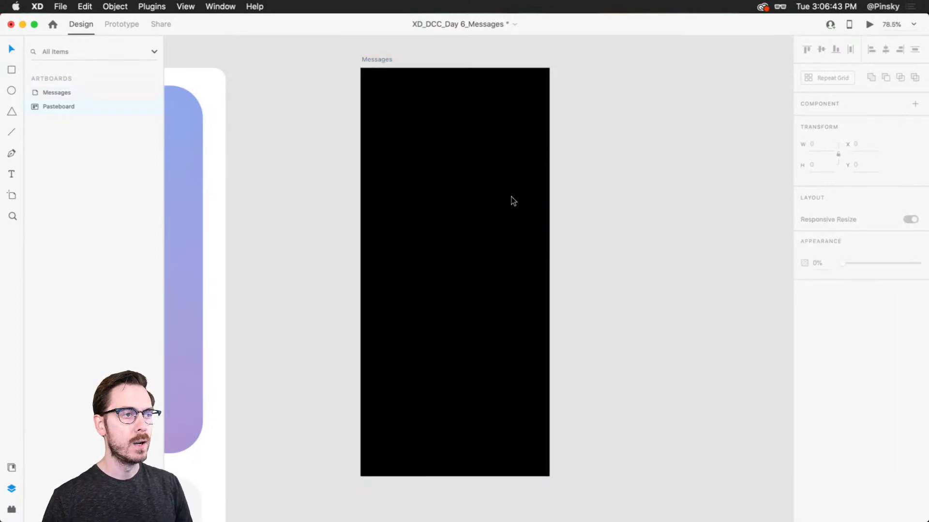
Draw a full-width rectangle about 414 × 755 on the Messages artboard, starting at about Y 141 and reaching the artboard's lower edge
click(491, 204)
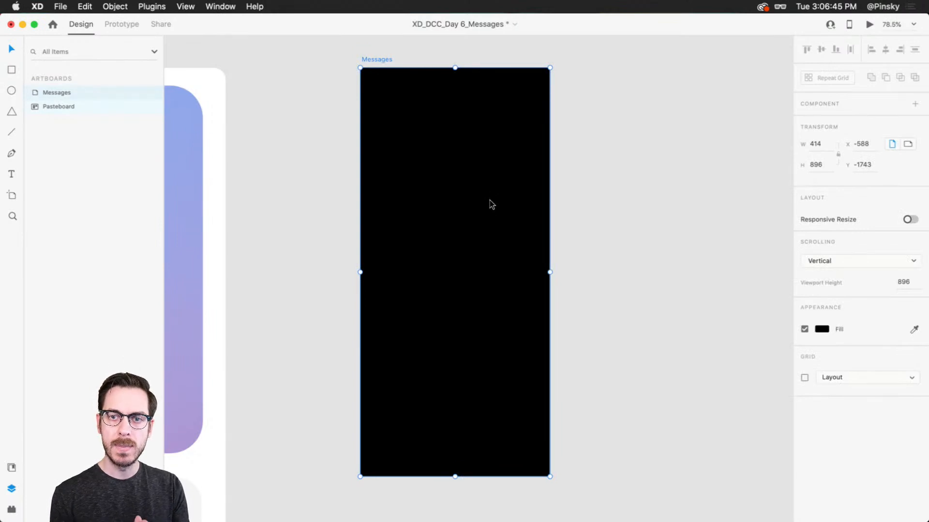
click(12, 70)
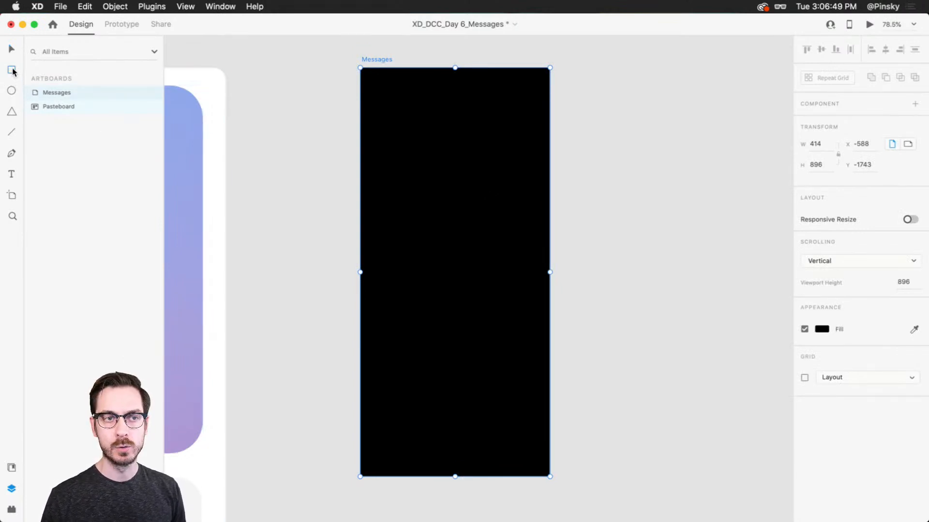
drag(361, 131, 550, 478)
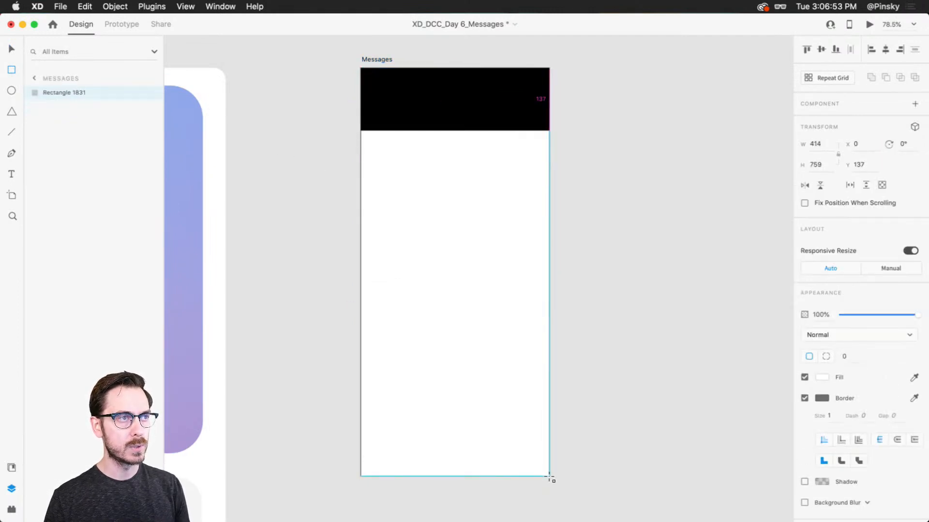
drag(456, 130, 455, 133)
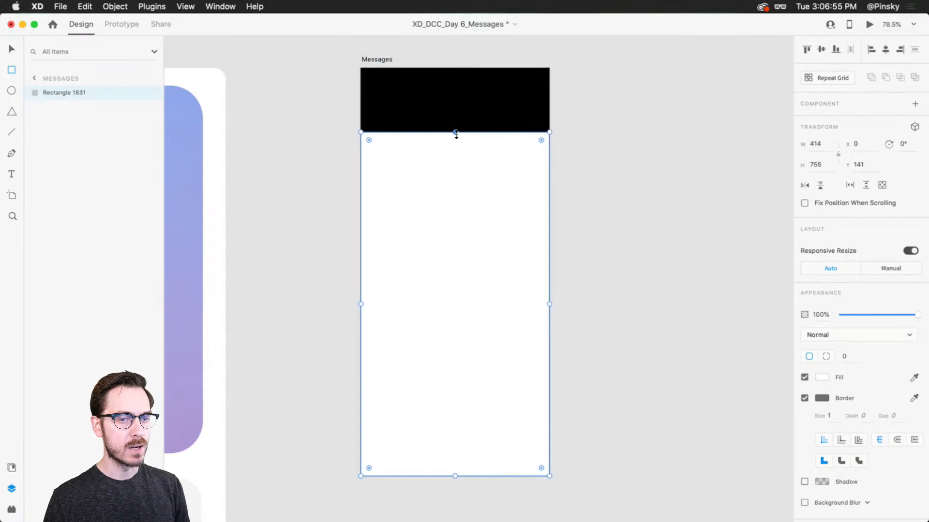
Round only the upper-right corner of the large rectangle to a radius of 90
scroll(451, 95, up, 5)
scroll(451, 94, up, 1)
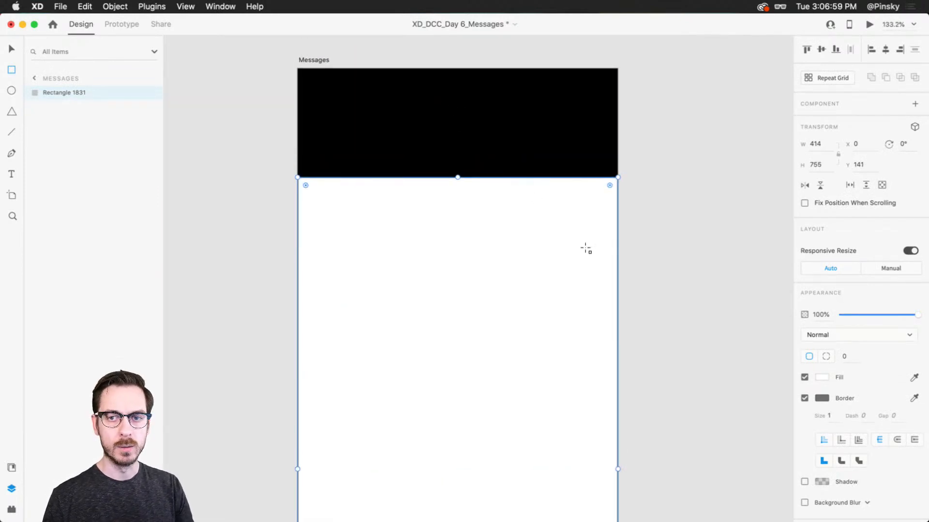
mouse_move(608, 181)
mouse_down()
mouse_move(597, 196)
mouse_move(609, 185)
mouse_up()
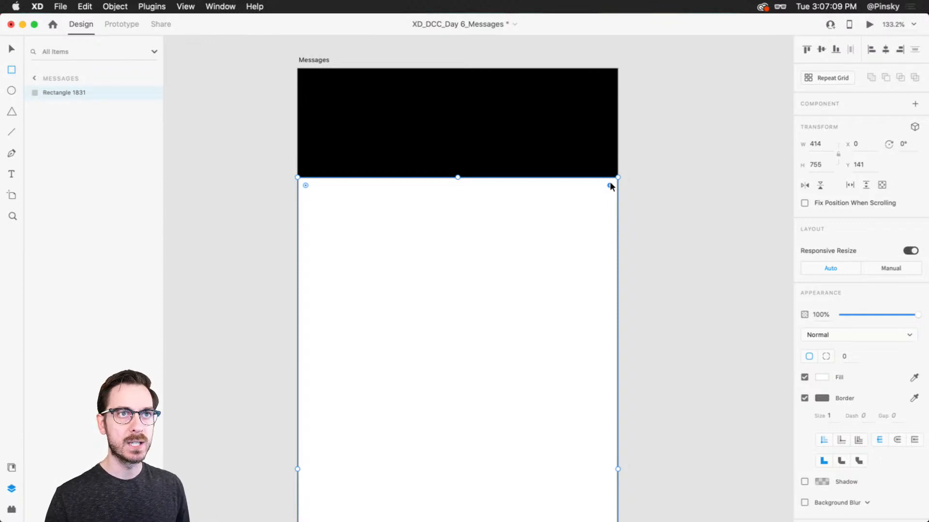
drag(610, 183, 549, 240)
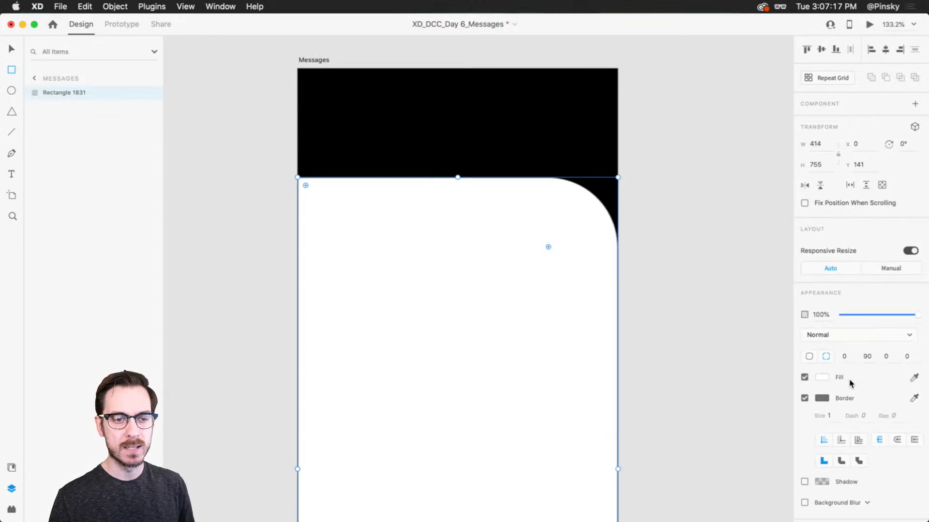
Fill the large rectangle with solid dark gray, hex #222222
click(822, 377)
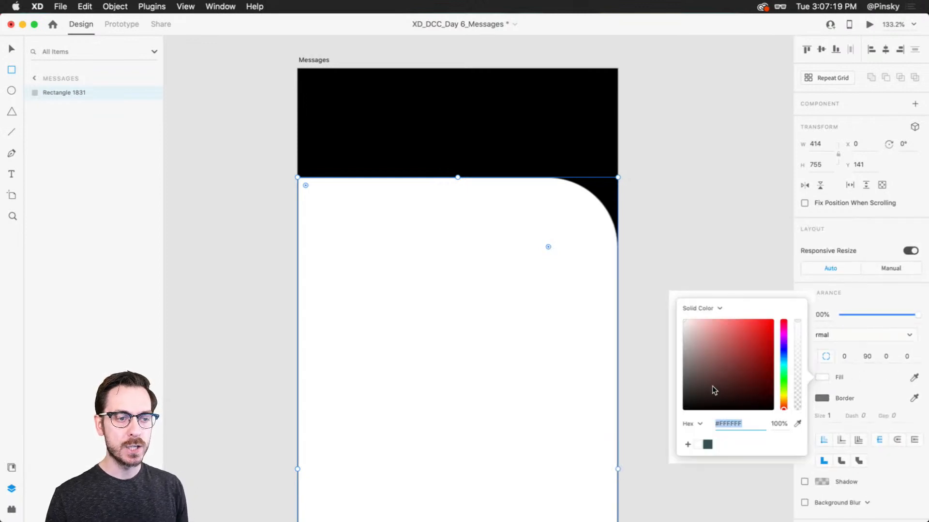
click(690, 396)
drag(690, 397, 674, 398)
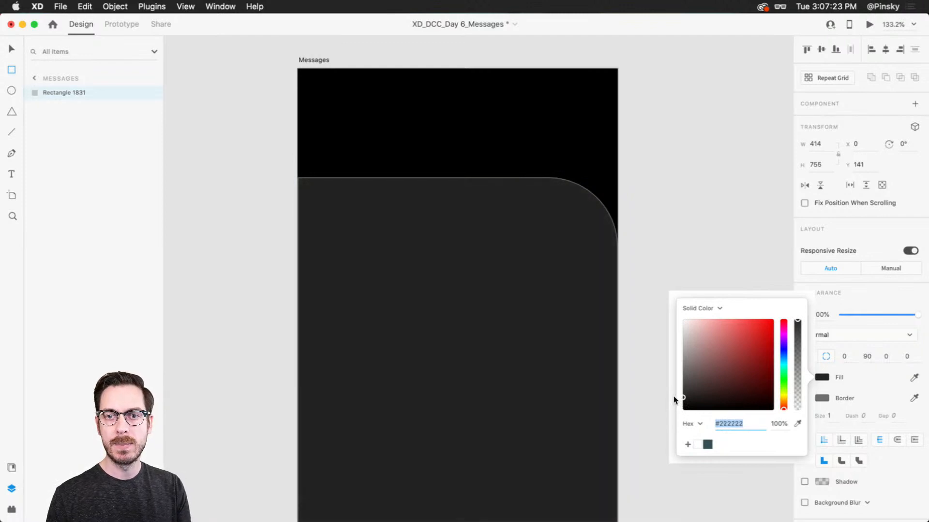
click(821, 376)
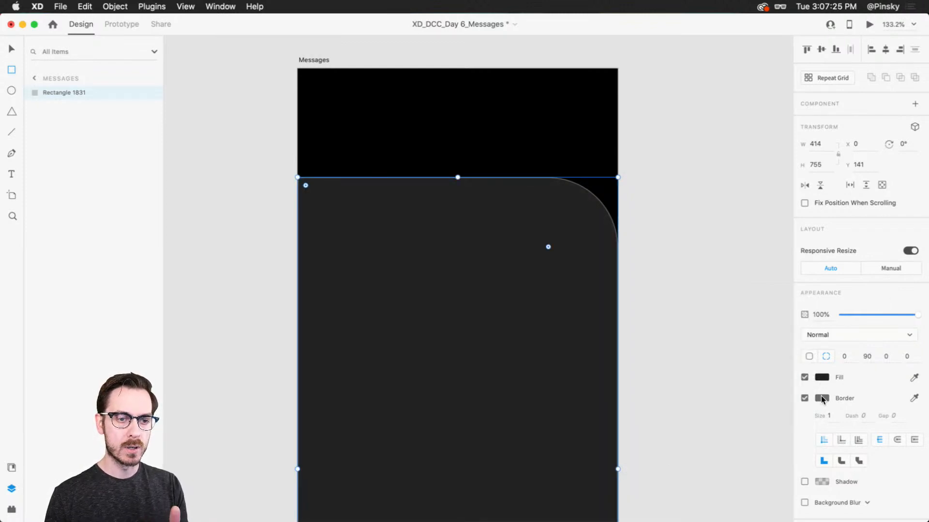
Set the large rectangle's border to white #FFFFFF at 6% opacity and deselect it
click(821, 398)
drag(722, 364, 667, 311)
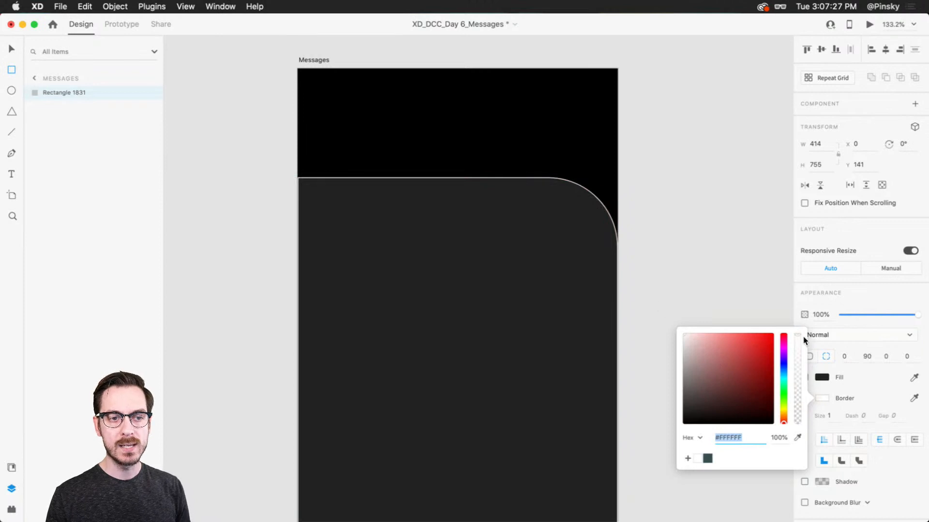
drag(798, 342, 803, 420)
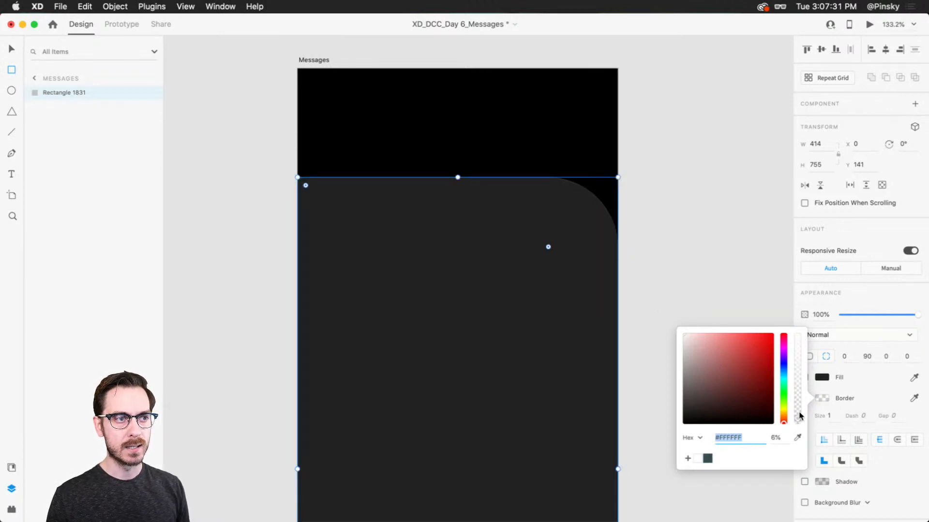
click(710, 21)
key(v)
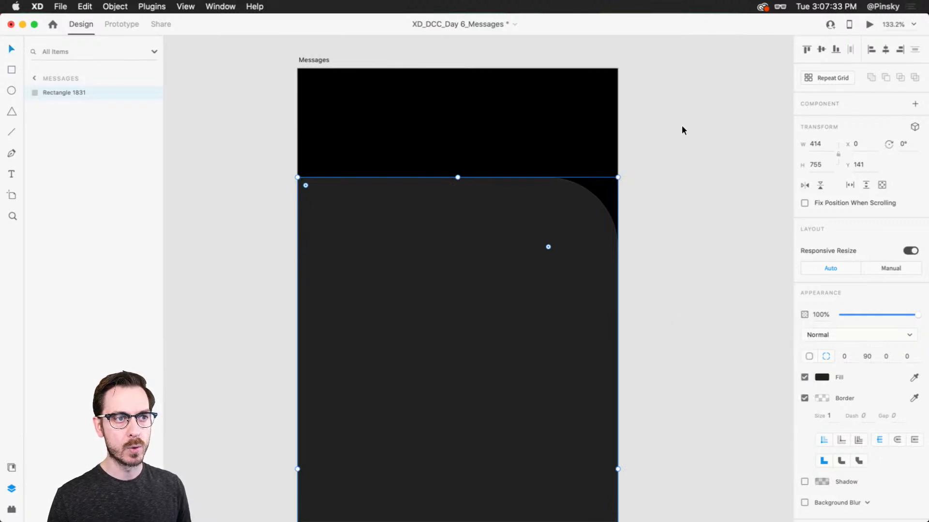
click(681, 126)
Examine the dark panel's faint border and rounded corner against the black artboard
scroll(450, 152, up, 3)
scroll(451, 152, up, 1)
scroll(451, 152, down, 5)
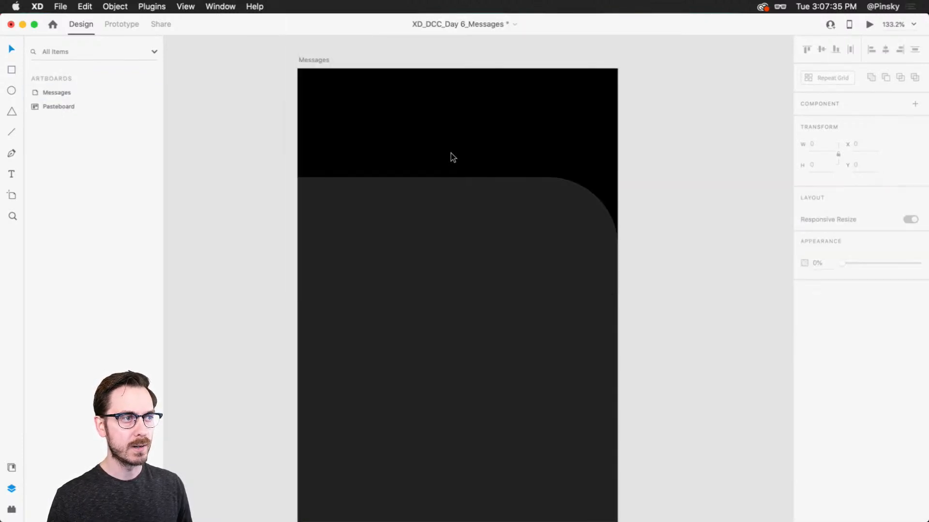
scroll(471, 168, up, 5)
scroll(471, 167, down, 4)
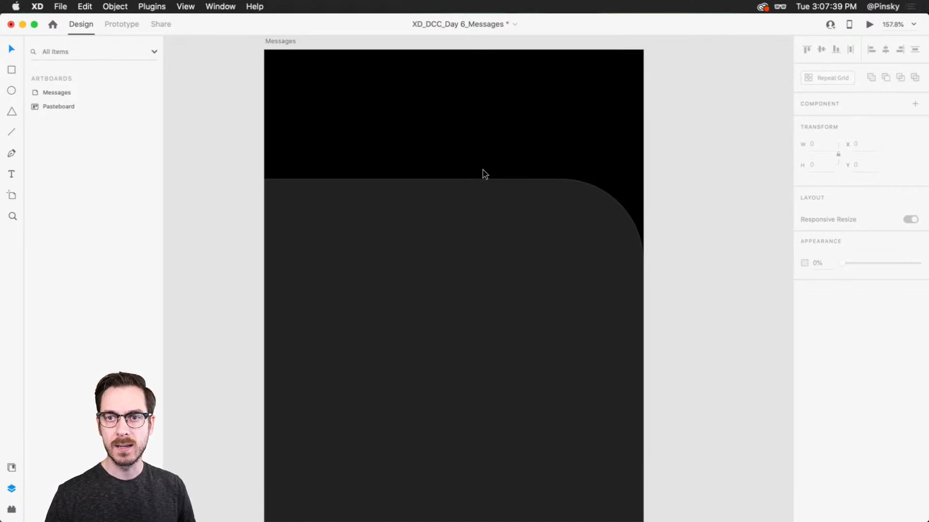
scroll(669, 175, up, 2)
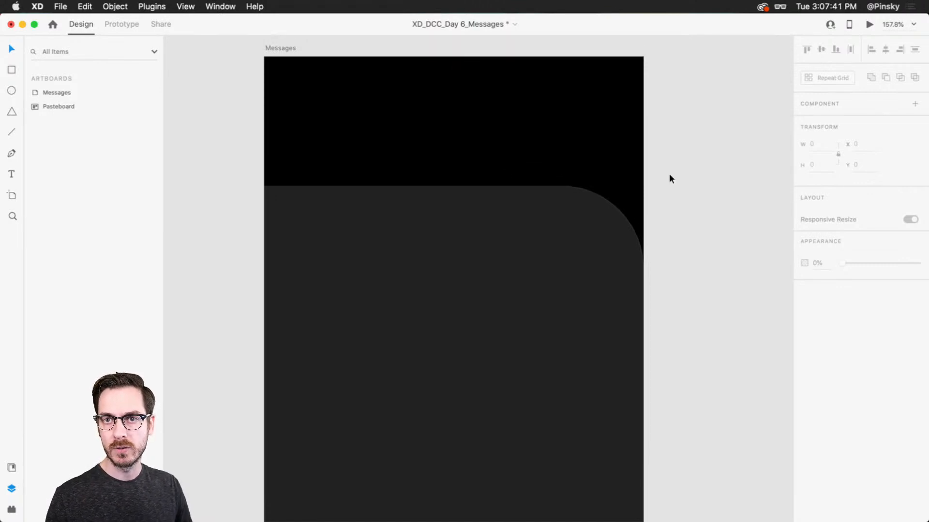
scroll(669, 182, up, 2)
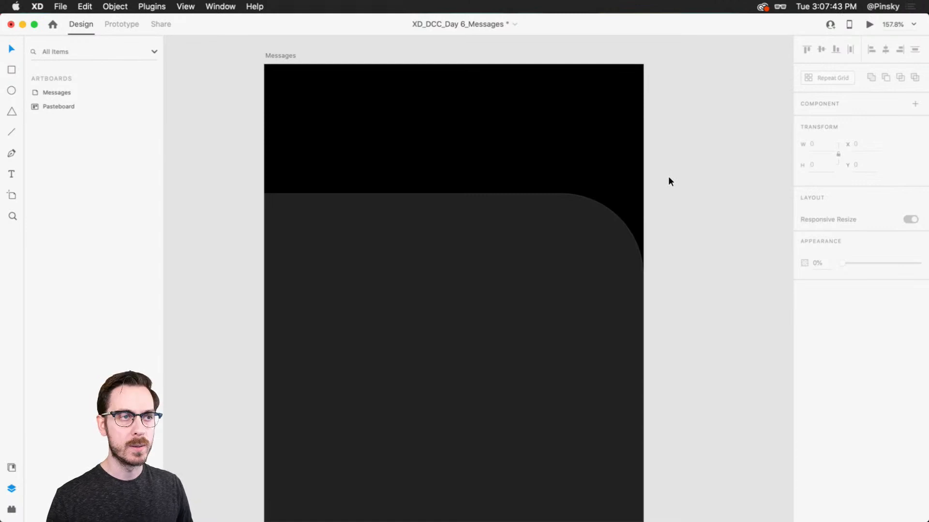
scroll(667, 179, down, 2)
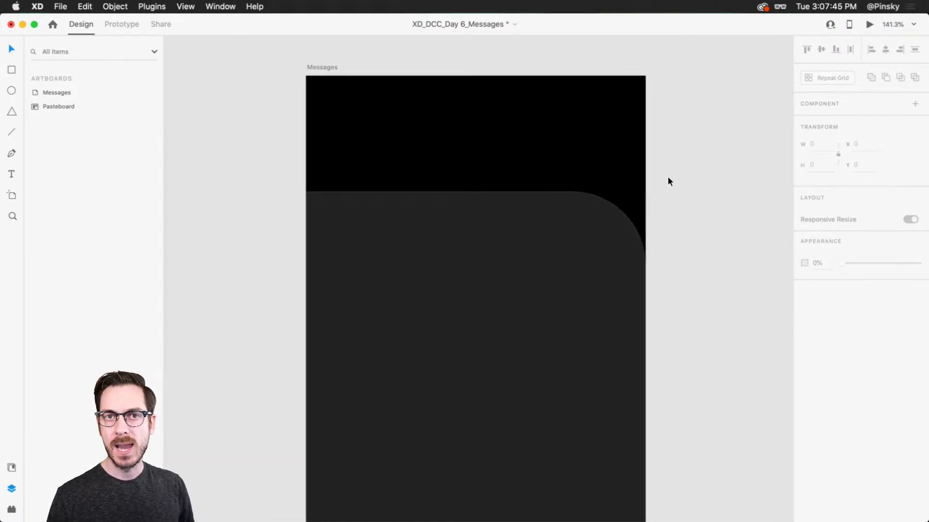
drag(667, 189, 662, 174)
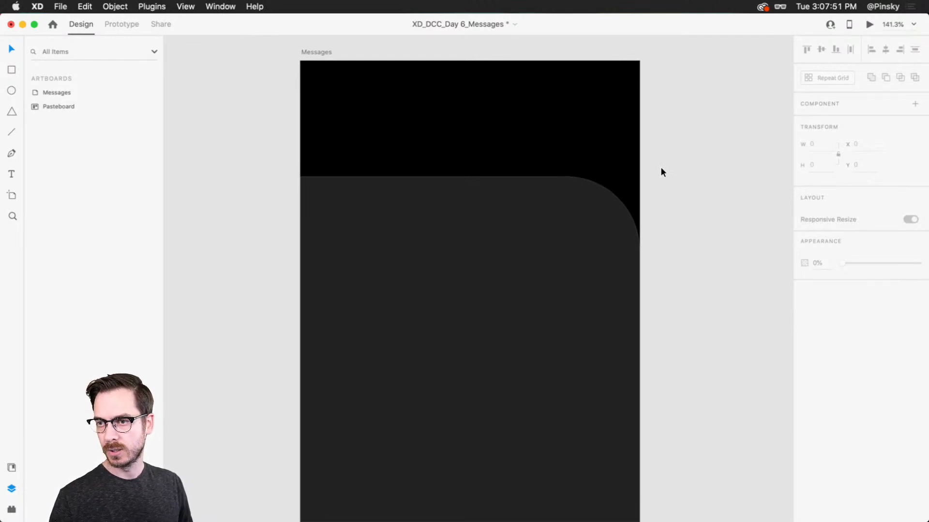
mouse_move(498, 140)
mouse_down()
mouse_move(473, 153)
mouse_move(485, 151)
mouse_up()
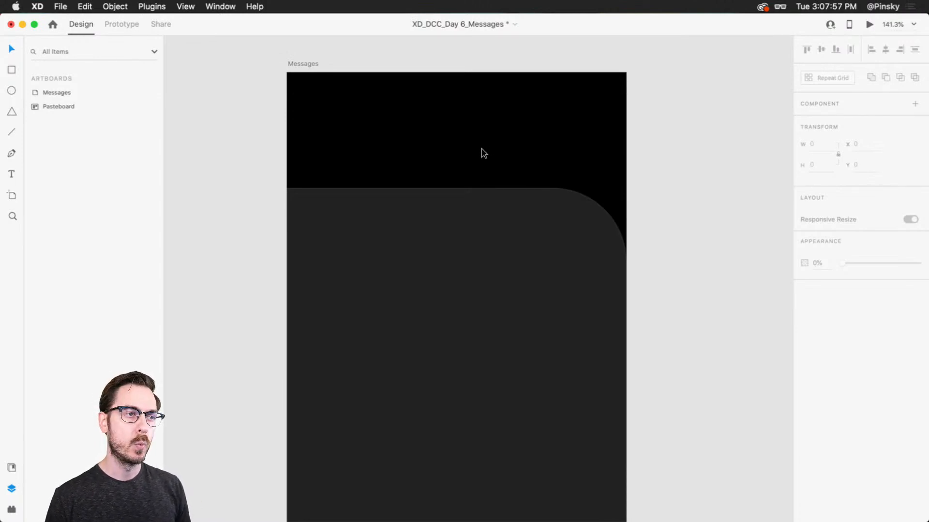
Draw a rounded square about 95 × 95 with corner radius 18, overlapping the dark panel's upper edge near its rounded corner
key(r)
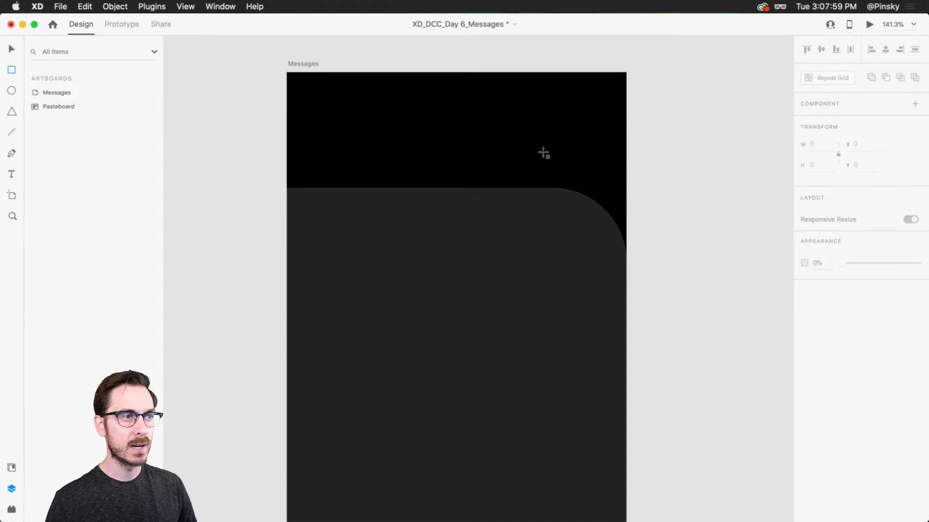
mouse_move(594, 139)
mouse_down()
mouse_move(522, 222)
mouse_move(544, 185)
mouse_up()
key(v)
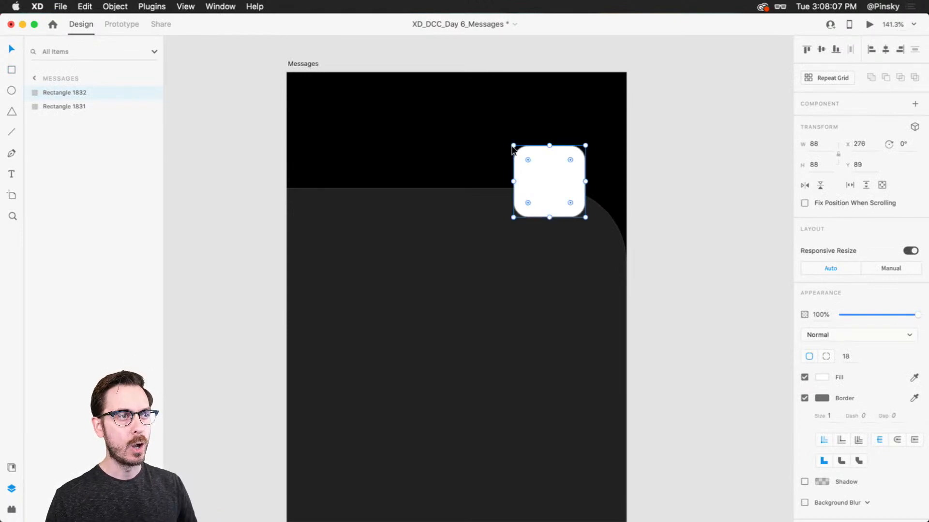
drag(513, 146, 539, 164)
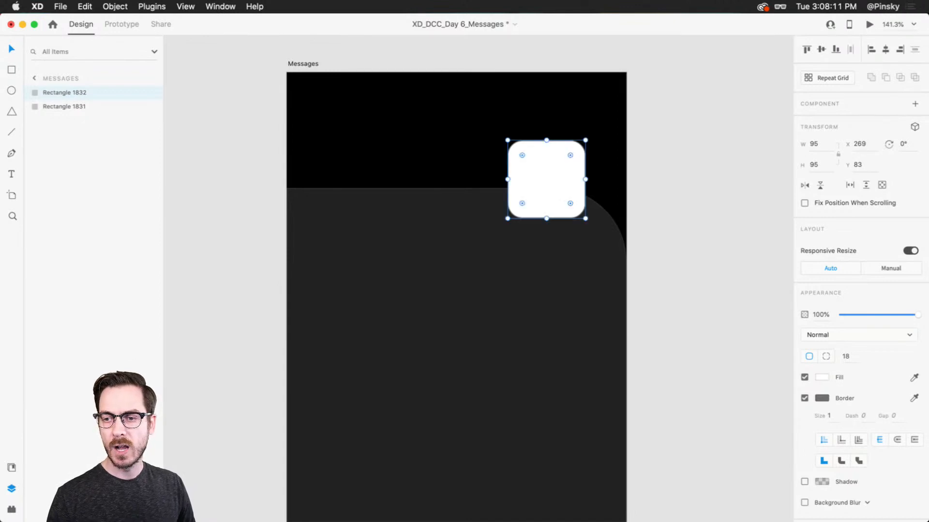
Switch to Finder, place ToyFaces_Colored_BG_21.jpg from the Colorful folder into the rounded square, and return to Adobe XD
key(super+Tab)
click(709, 261)
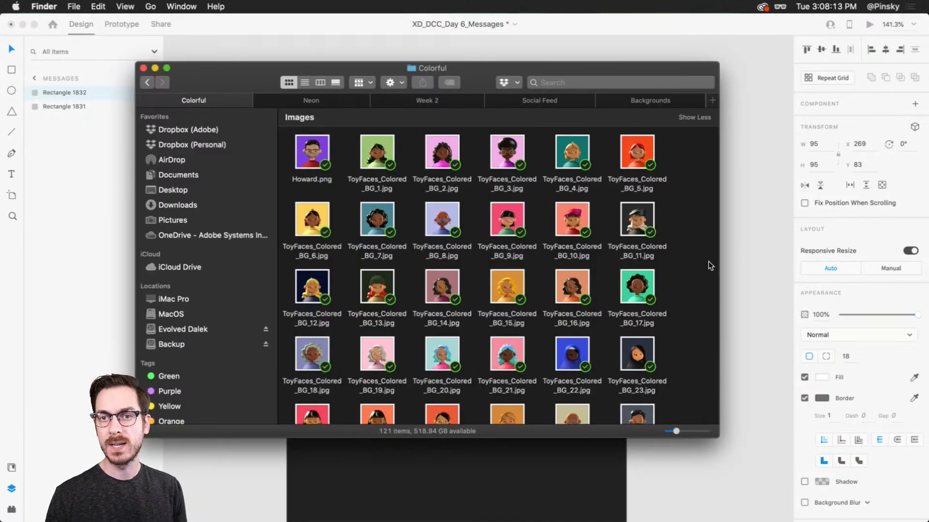
scroll(681, 264, down, 5)
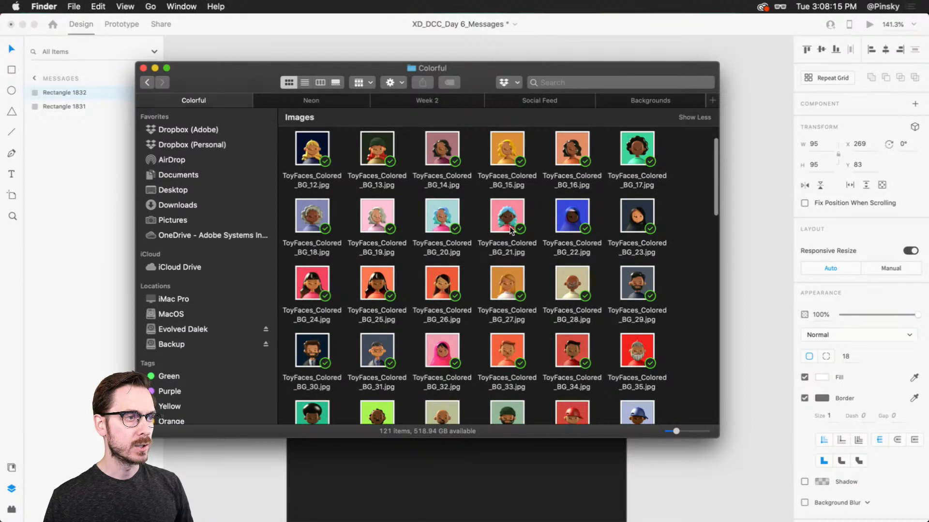
drag(510, 218, 548, 162)
key(super+Tab)
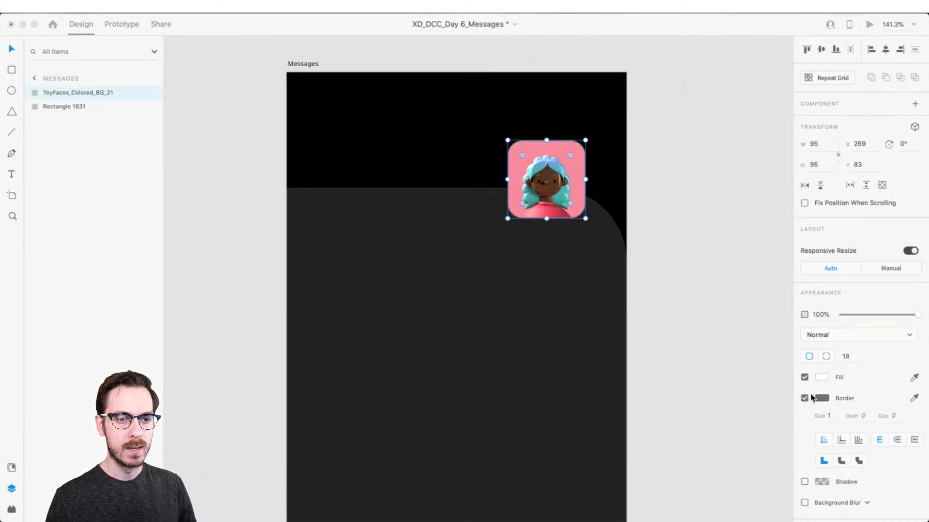
Give the avatar image a white #FFFFFF border of size 3 and round its corners to a radius of 23
click(830, 397)
click(826, 397)
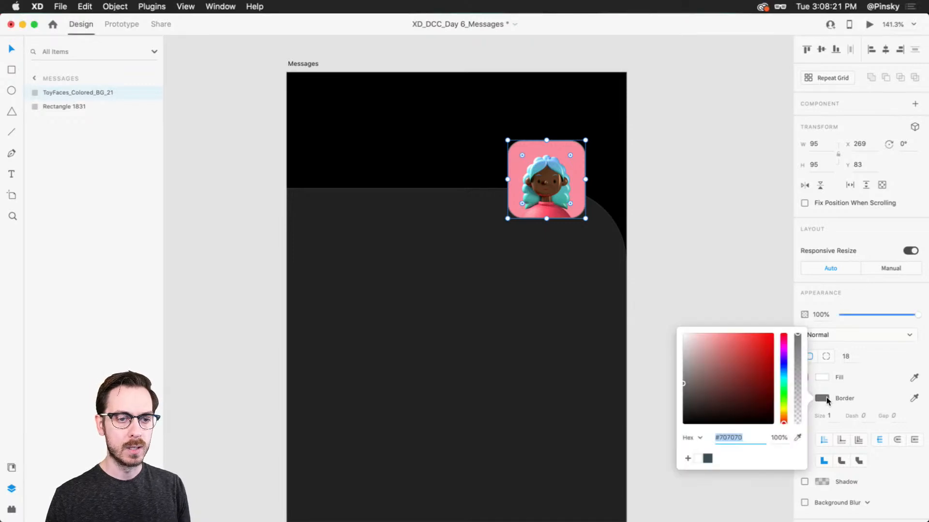
drag(733, 379, 680, 331)
click(869, 296)
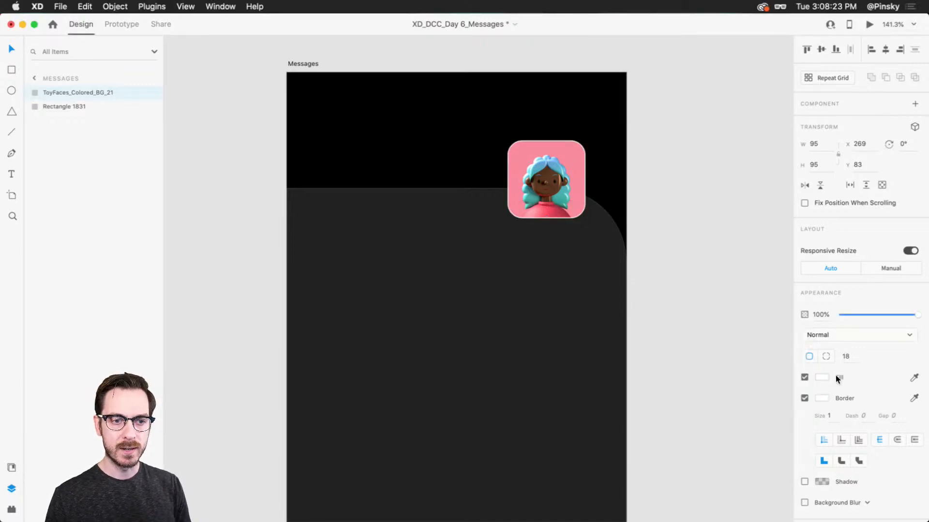
click(833, 420)
key(Up)
key(Up)
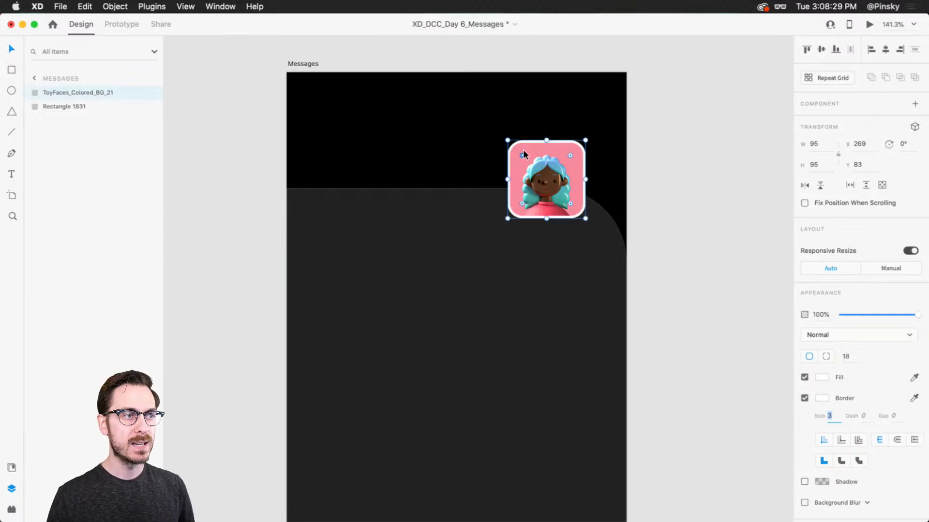
drag(522, 154, 524, 156)
Duplicate the avatar image in place and set the copy's border to a near-black gray
scroll(526, 155, up, 3)
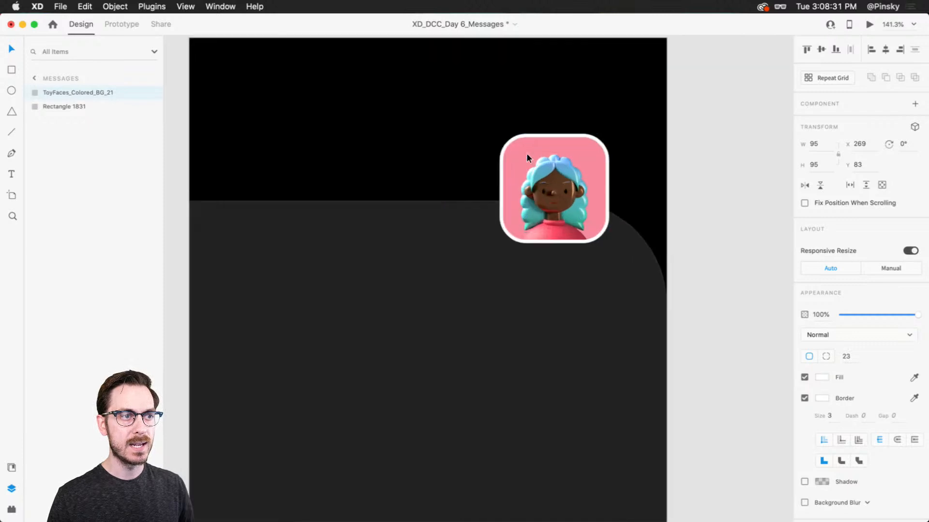
scroll(527, 157, up, 2)
scroll(527, 157, right, 1)
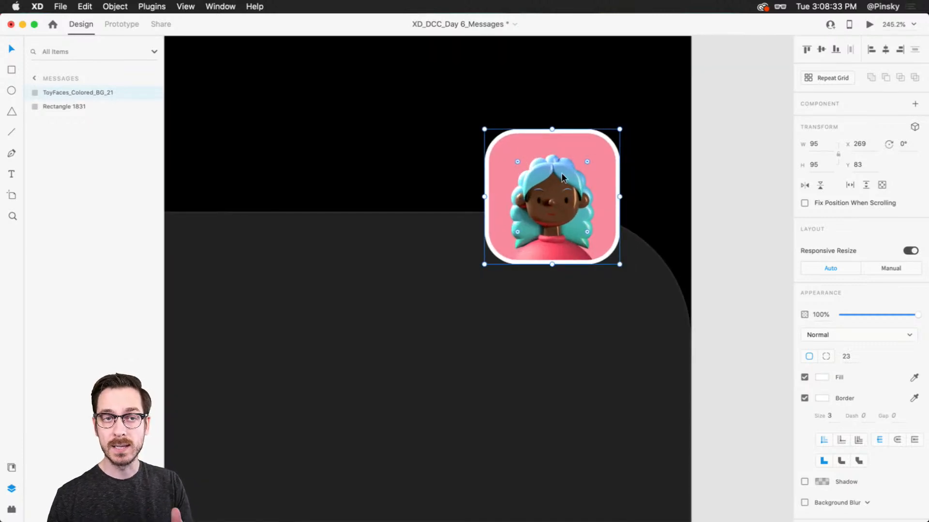
key(super+d)
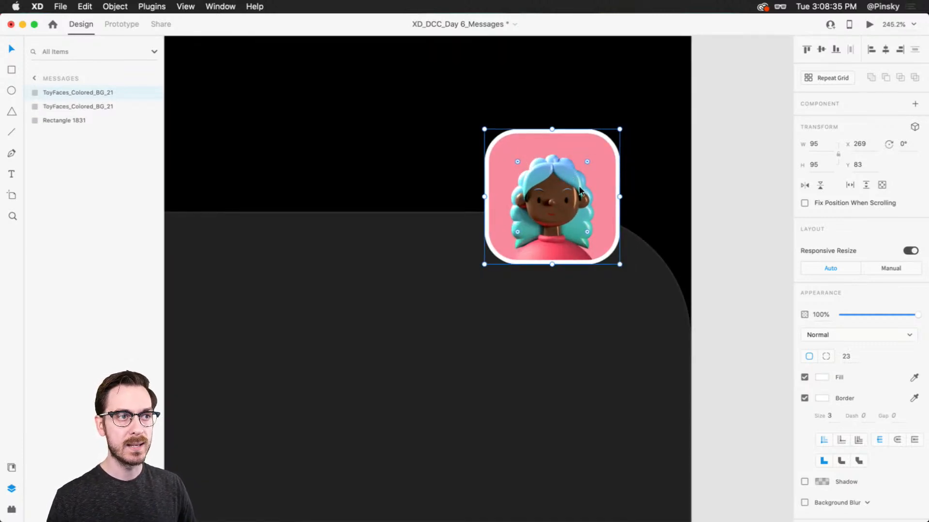
click(821, 398)
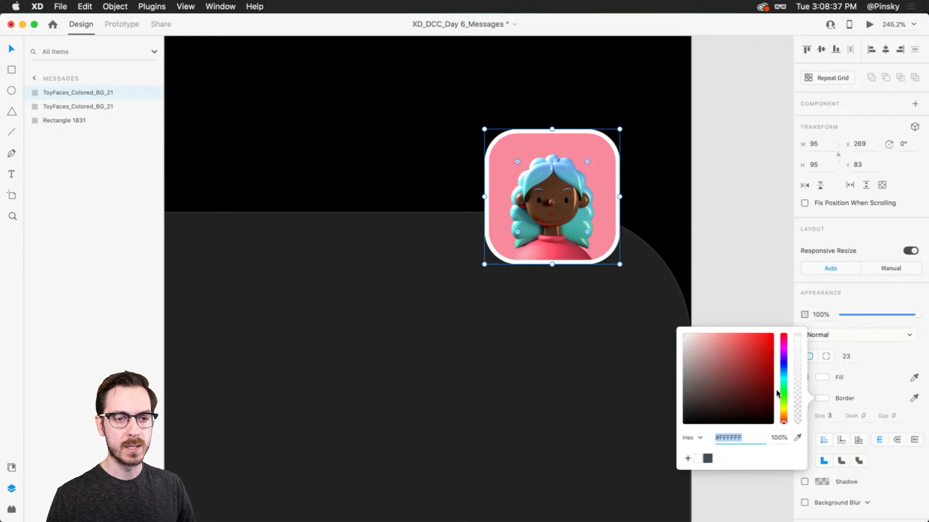
drag(732, 395, 663, 412)
click(872, 377)
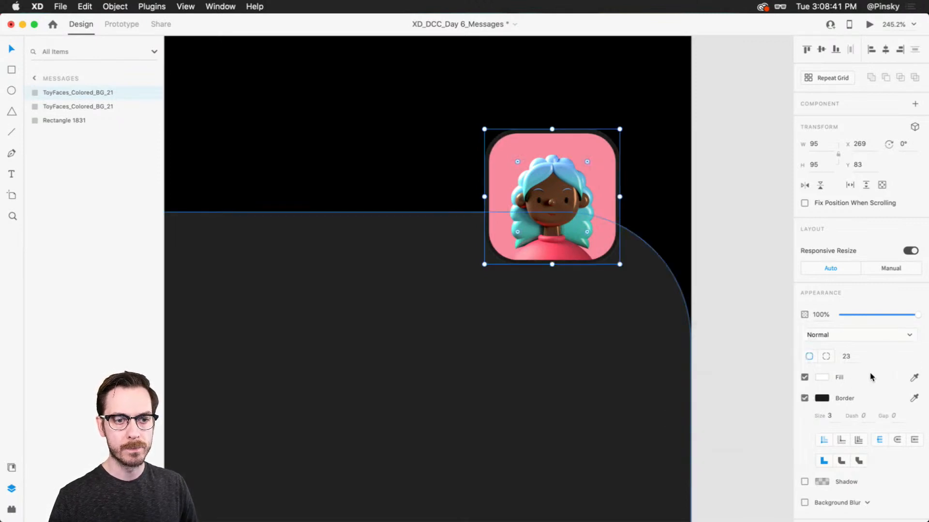
Fill the avatar's duplicate with a linear gradient running from hot pink at the top to purple at the bottom
click(820, 378)
click(699, 308)
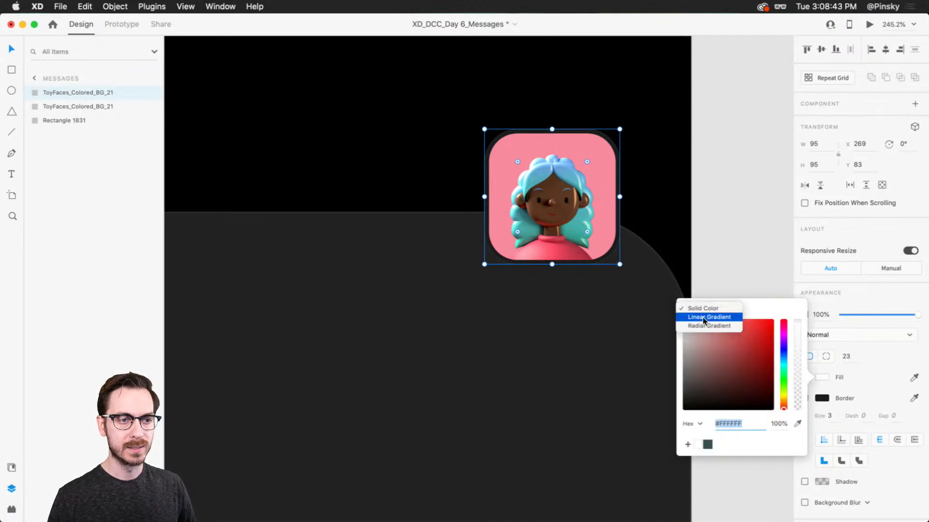
click(702, 316)
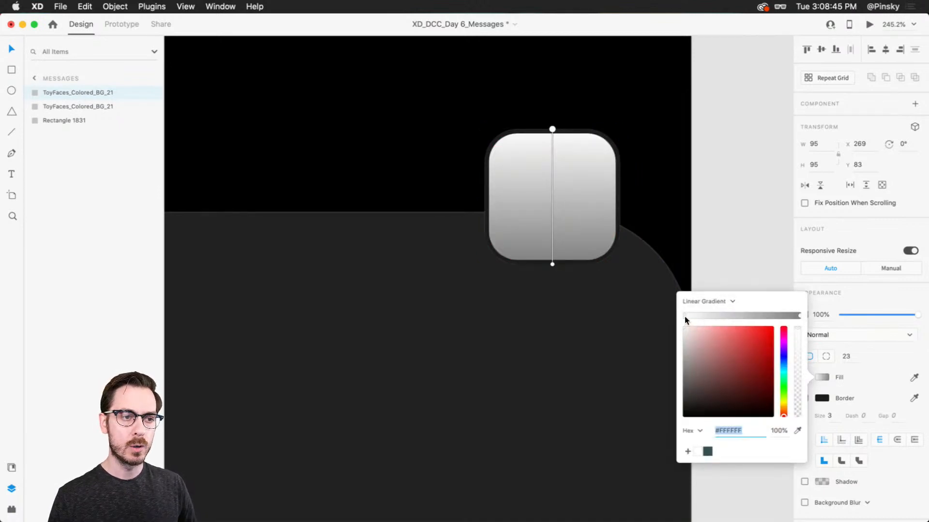
click(784, 339)
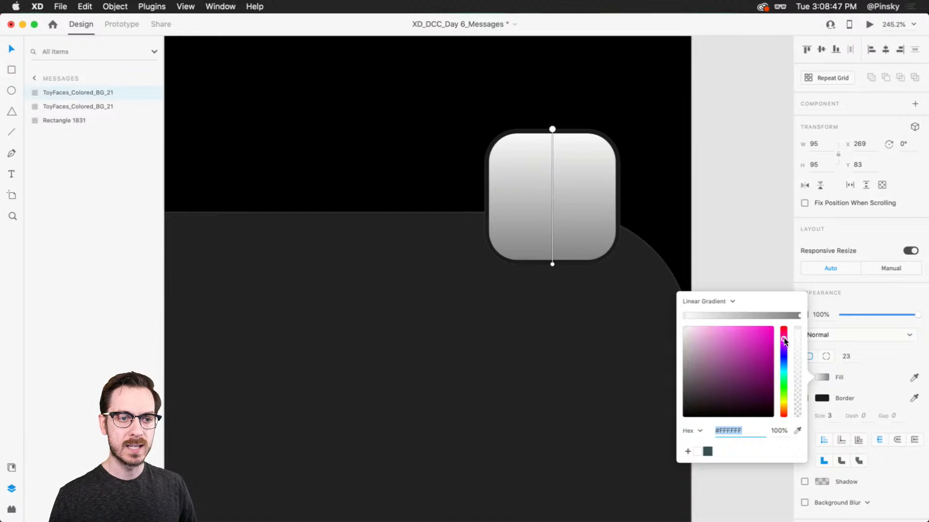
click(769, 337)
drag(768, 335, 784, 334)
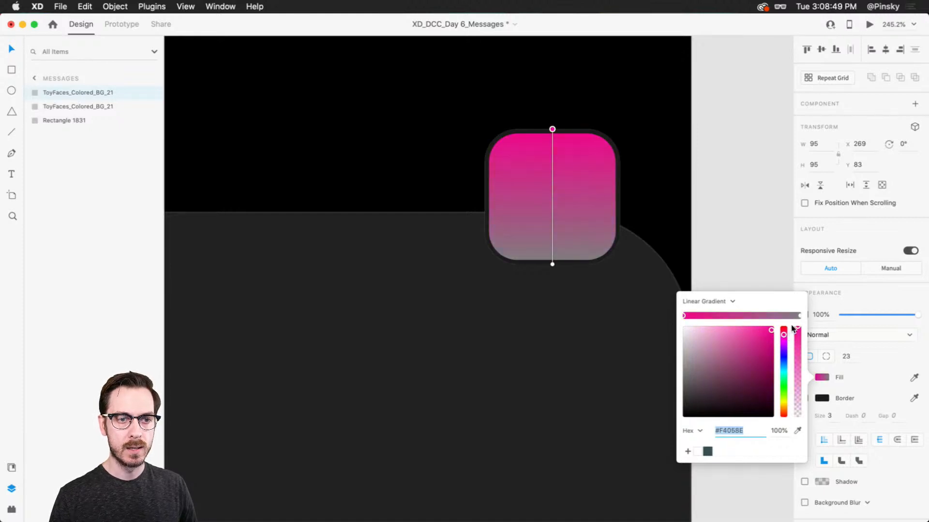
click(800, 315)
click(768, 342)
click(784, 349)
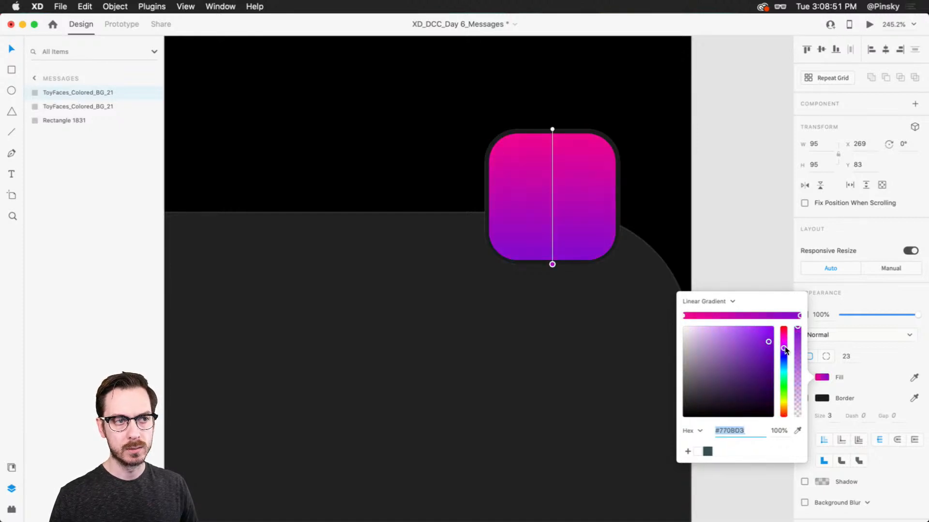
click(878, 252)
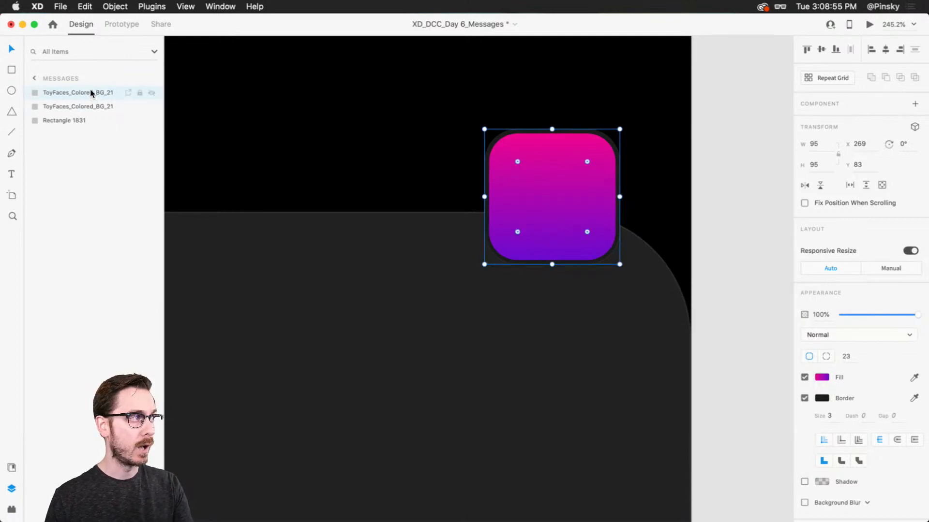
Place the gradient square behind the avatar, remove its border, and enlarge it around its center to 105 × 105 with corner radius 28
drag(89, 88, 87, 114)
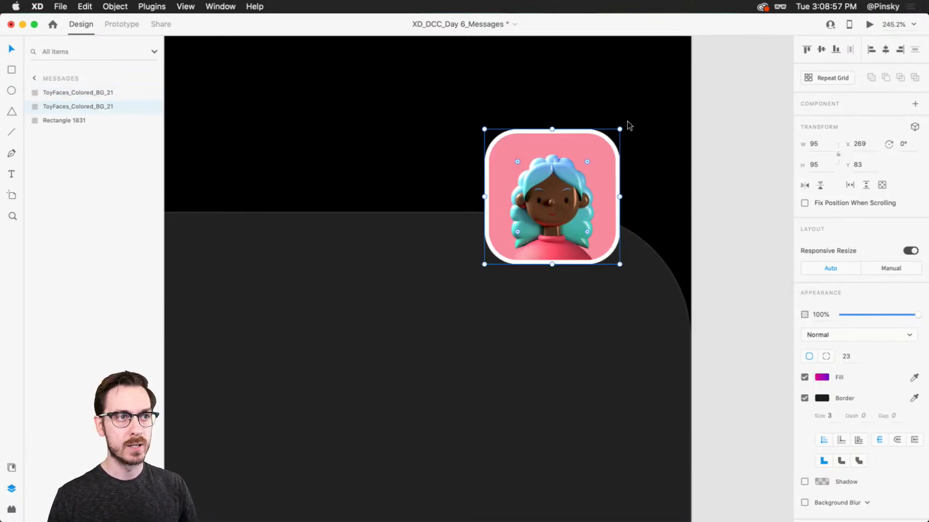
drag(621, 130, 638, 121)
click(804, 398)
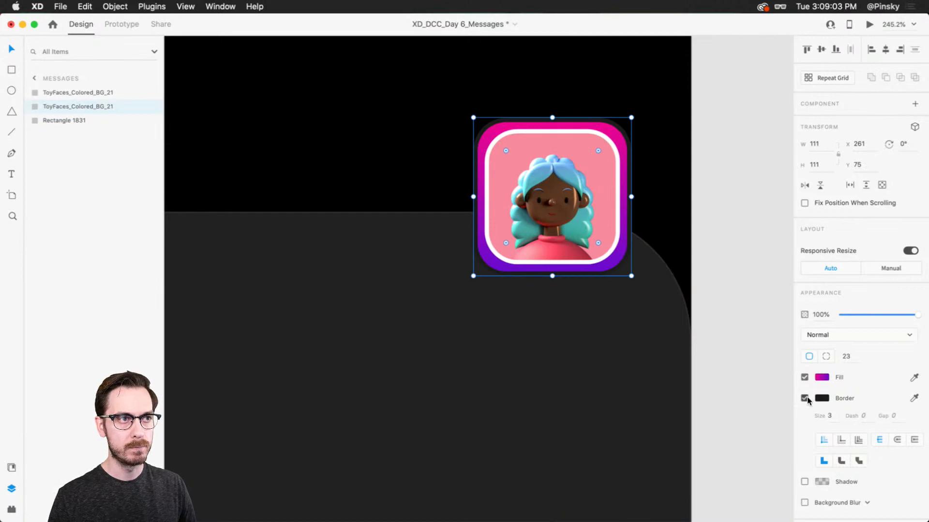
key(alt)
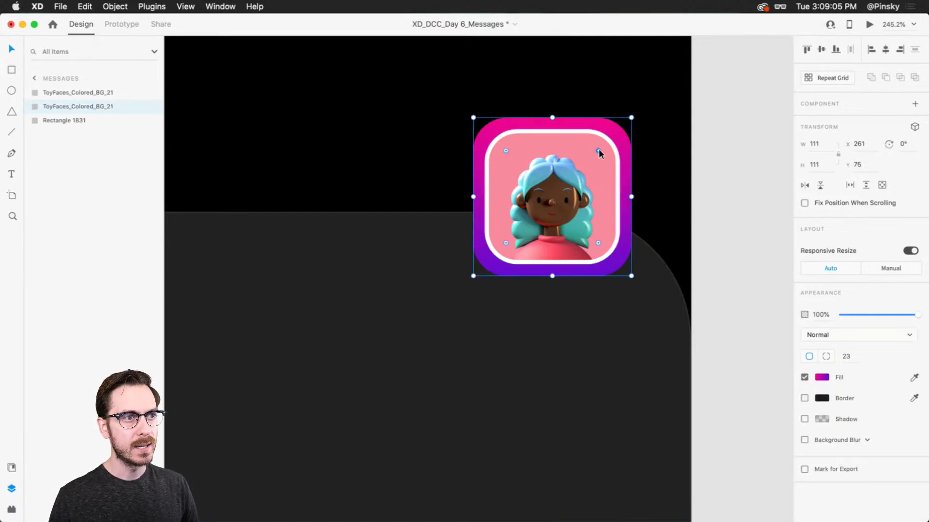
drag(599, 149, 592, 152)
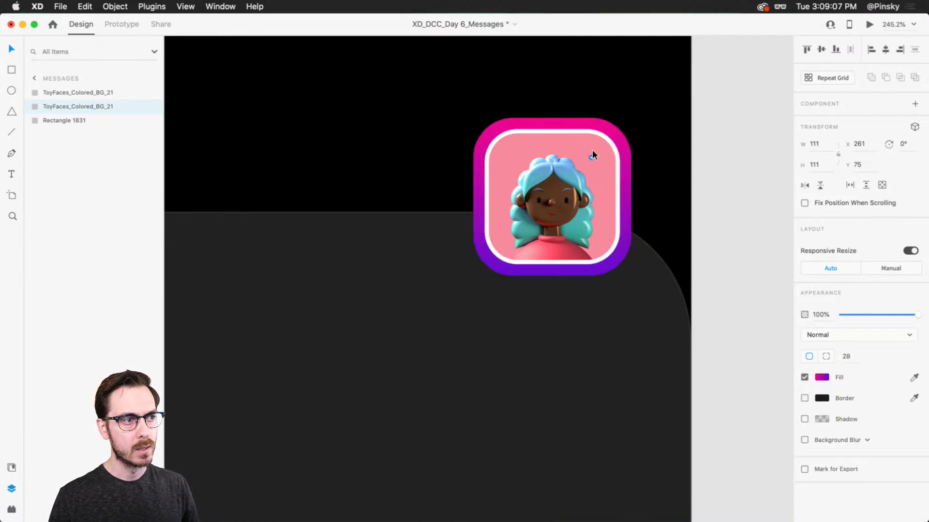
drag(631, 119, 629, 124)
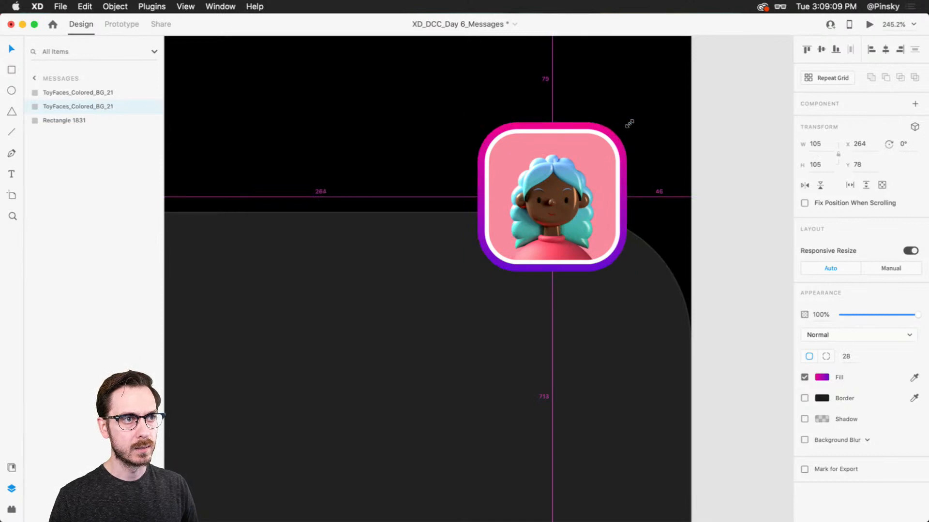
Duplicate the avatar image in place, fill the copy with near-black, and remove its border
click(573, 150)
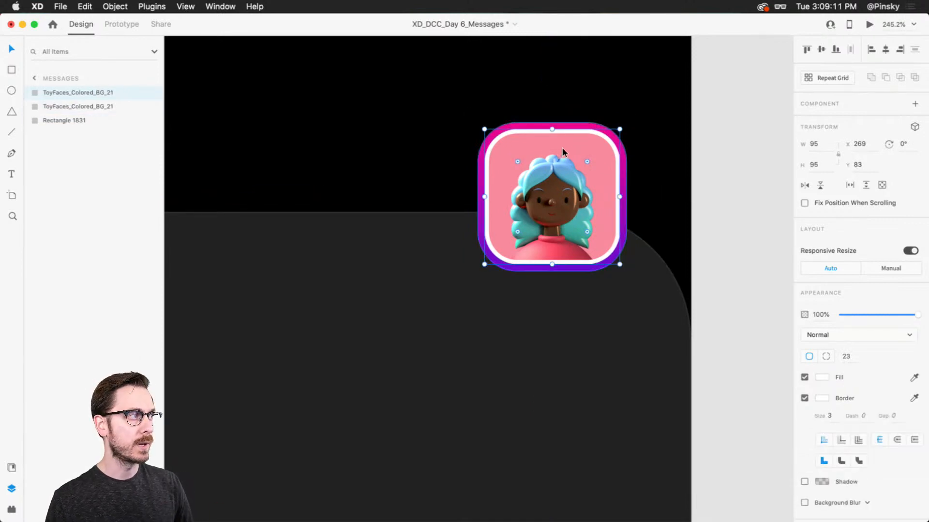
key(super+d)
click(820, 376)
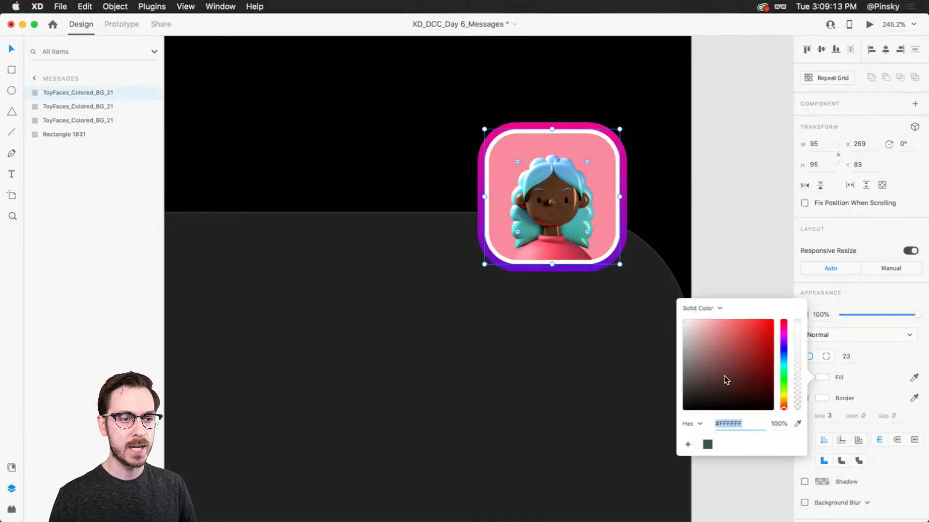
drag(724, 376, 675, 402)
click(875, 362)
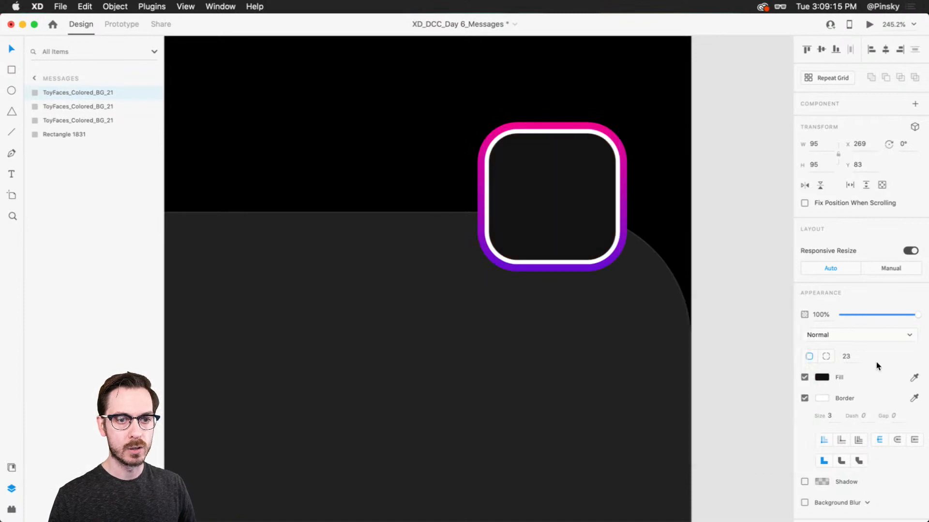
click(805, 398)
Send the near-black square behind the avatar at 101 × 101 with radius 26, and enlarge the gradient square to 107 × 107
key(super+bracketleft)
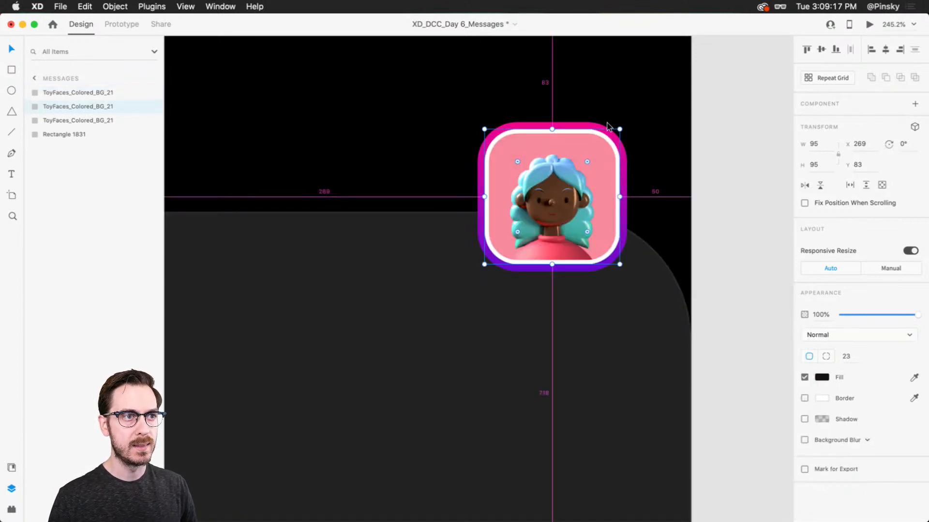
drag(620, 128, 623, 124)
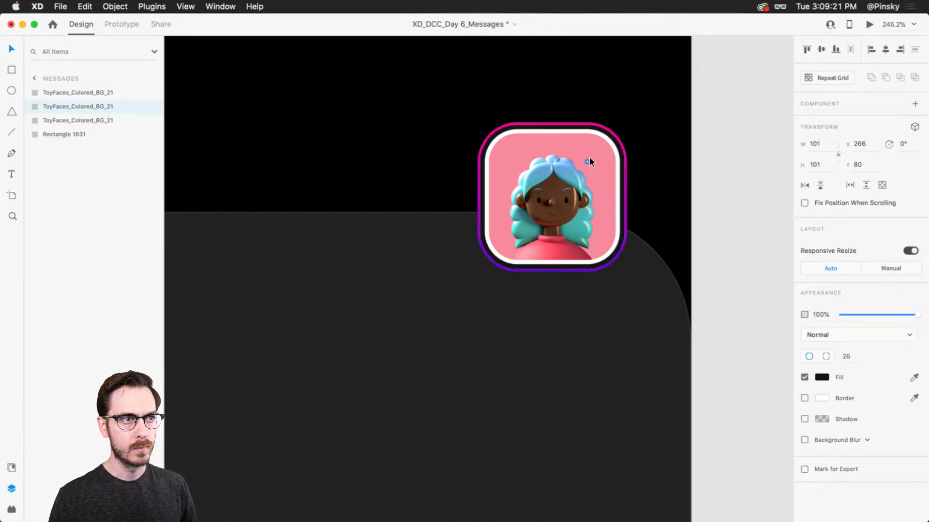
click(625, 125)
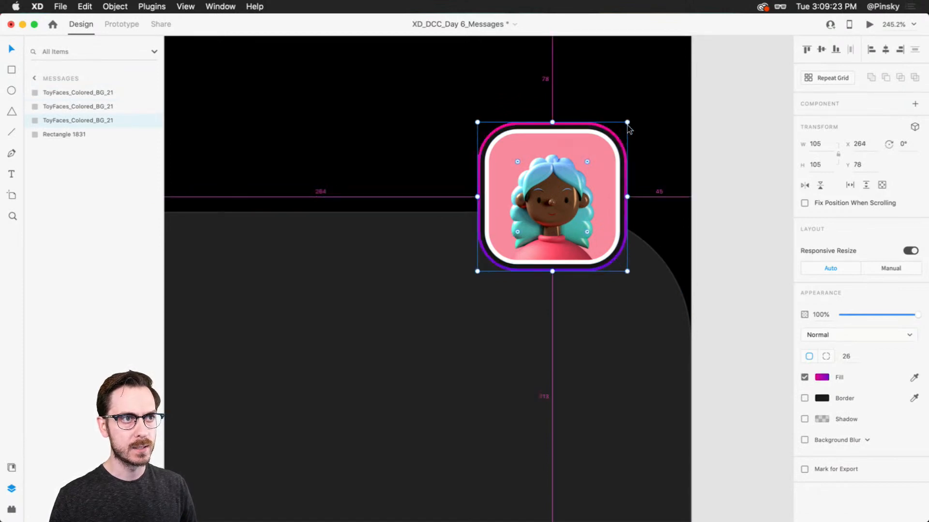
drag(628, 123, 632, 122)
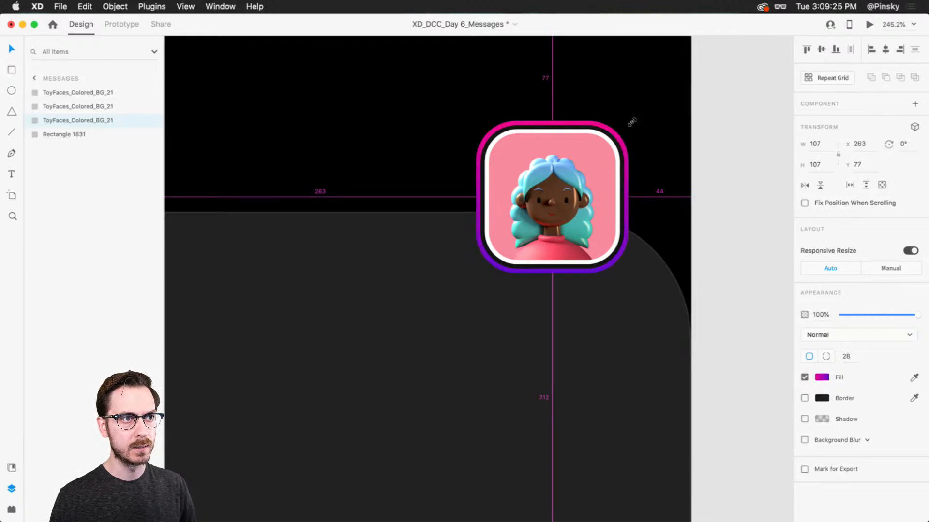
Check the ringed avatar in the preview window and return to the design
key(super+Return)
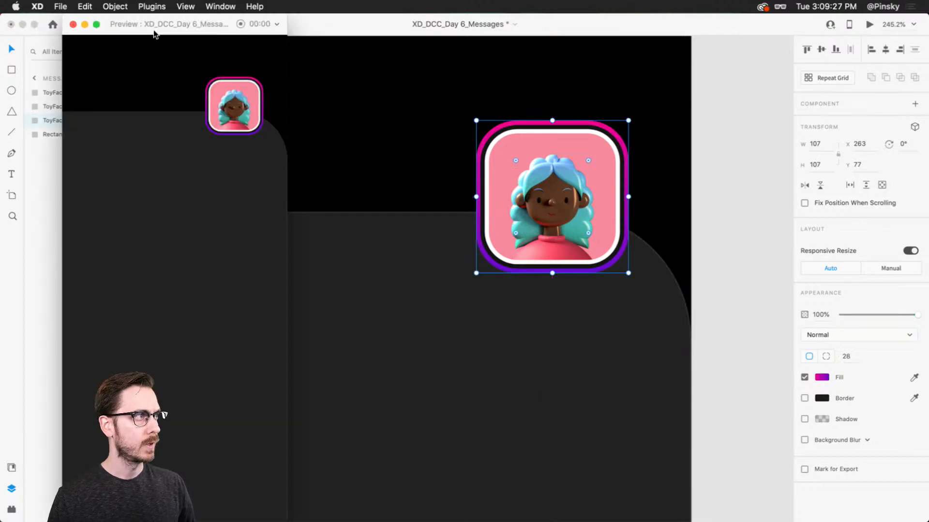
drag(153, 30, 486, 61)
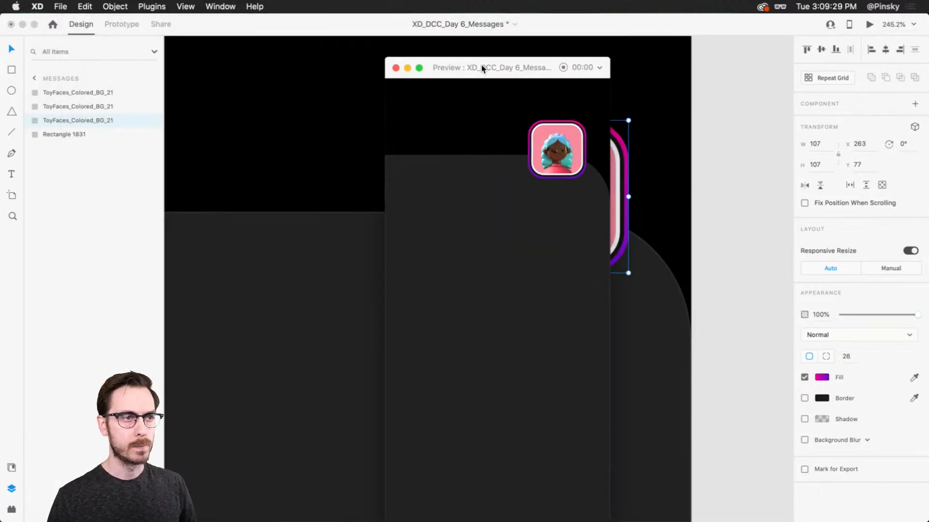
click(701, 184)
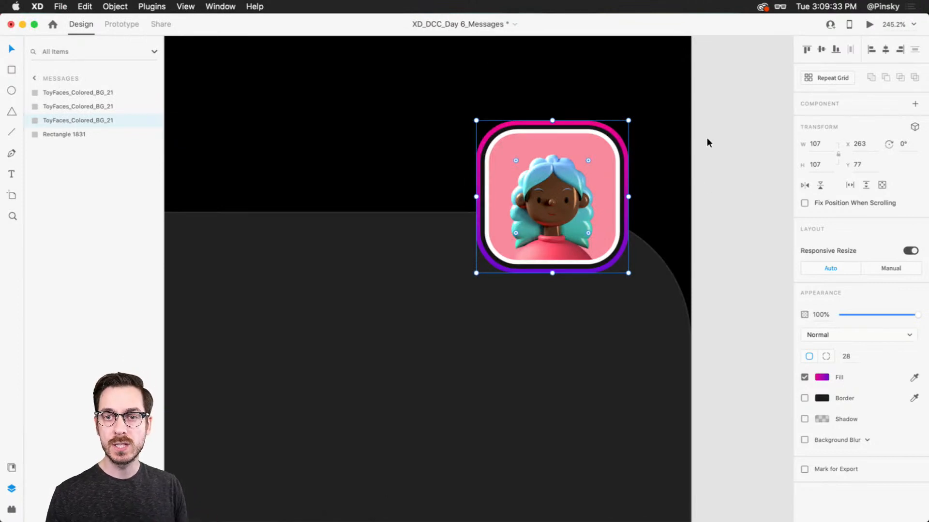
Draw a circle about 24 × 24 at the avatar's upper-left corner and fill it with lime green
key(e)
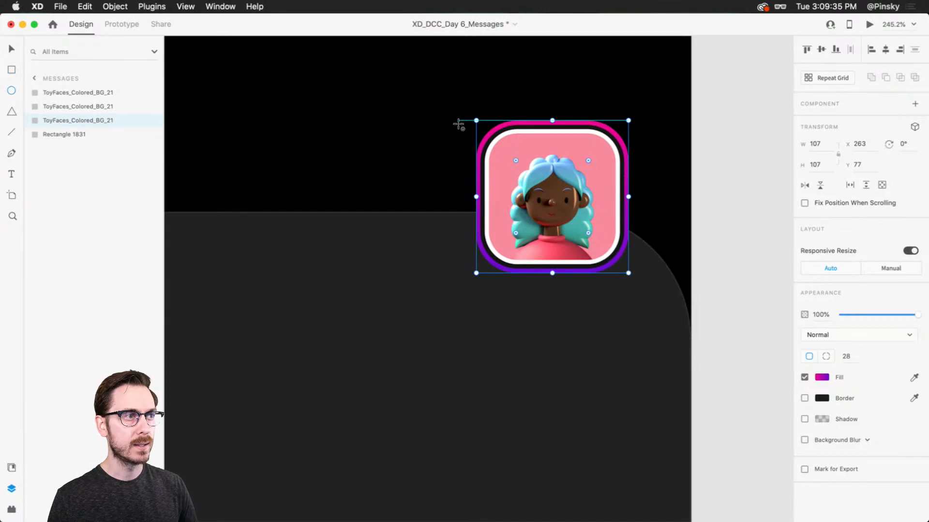
drag(459, 123, 490, 154)
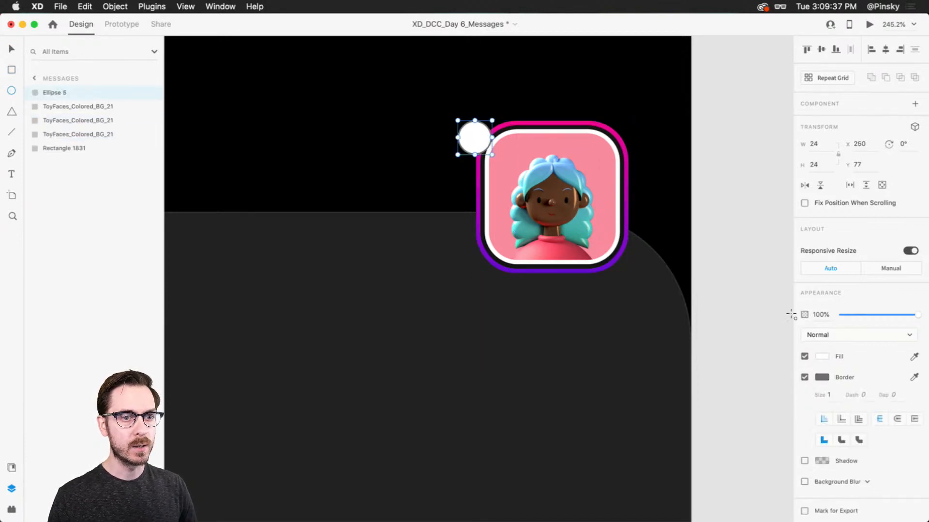
click(822, 358)
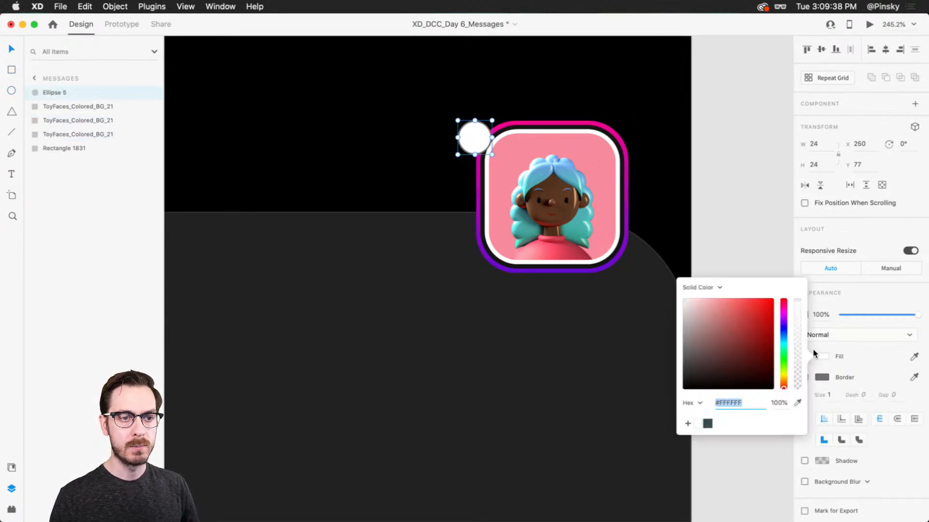
click(783, 368)
drag(762, 320, 759, 311)
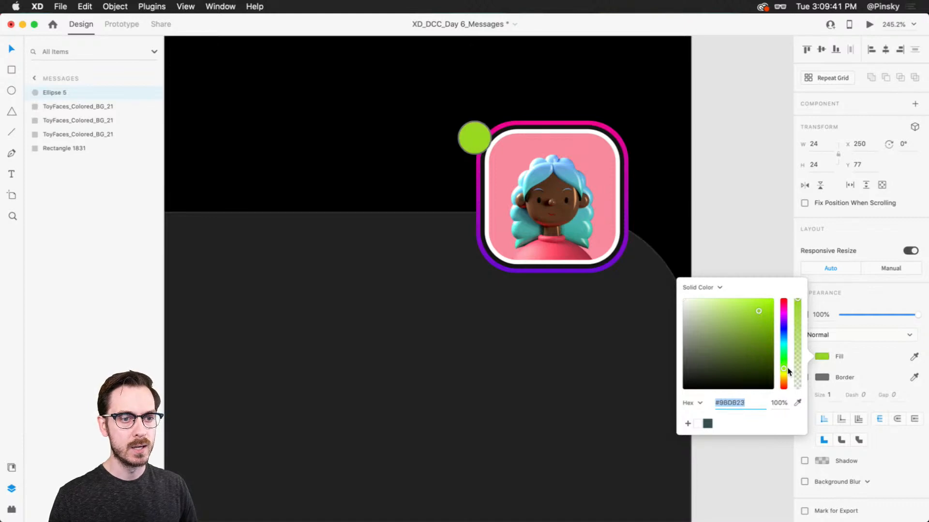
drag(788, 371, 785, 371)
click(841, 303)
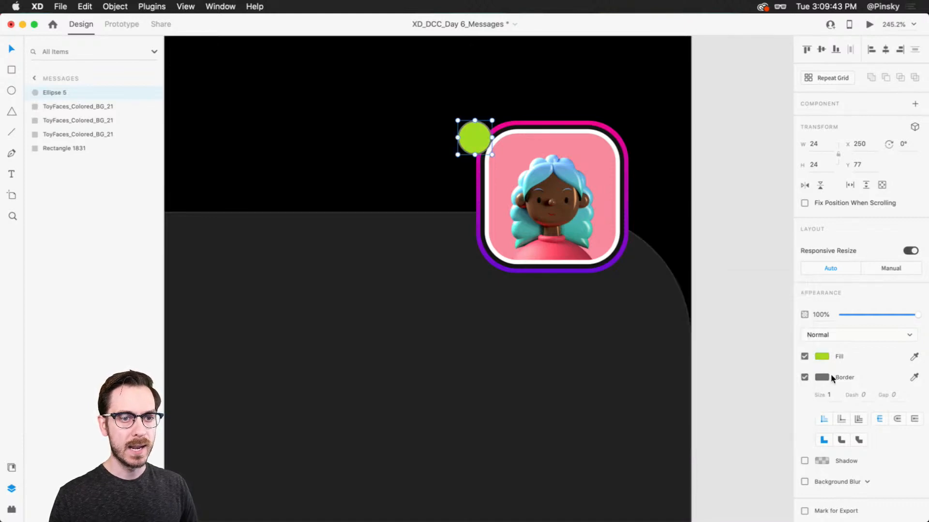
Give the green circle a white border of size 2 and move it onto the avatar's upper-left corner at X 261, Y 80
click(825, 378)
drag(730, 359, 681, 311)
click(835, 397)
key(Up)
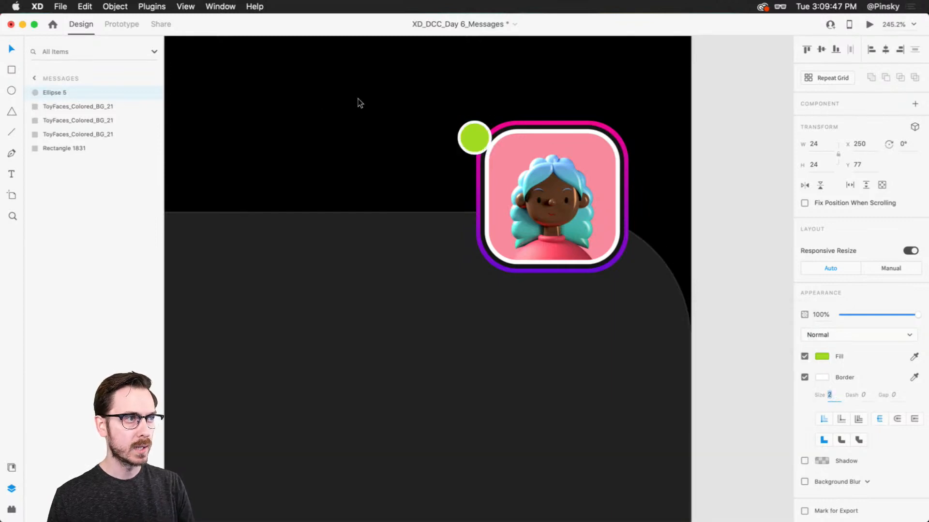
drag(476, 137, 493, 143)
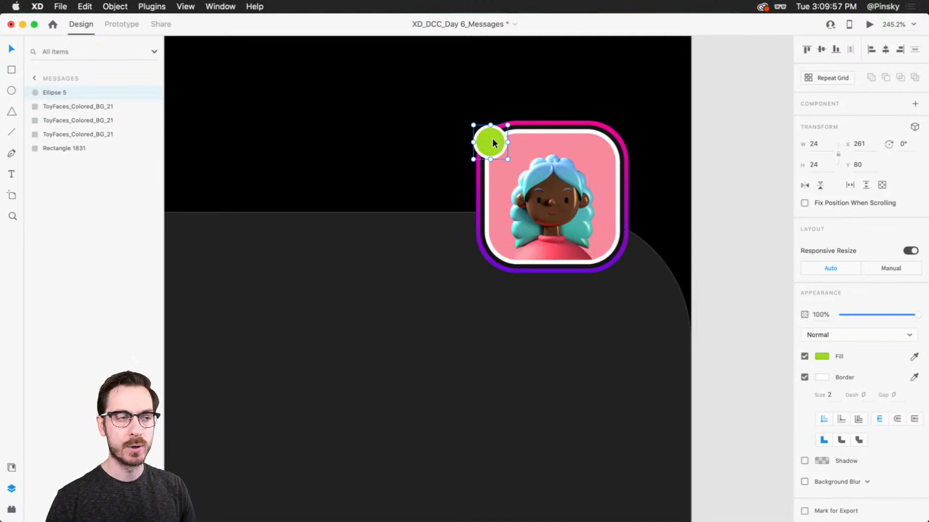
Select the green circle and the three avatar layers without the panel, and shrink them together around their center to about 99 × 97
scroll(490, 164, down, 5)
click(614, 175)
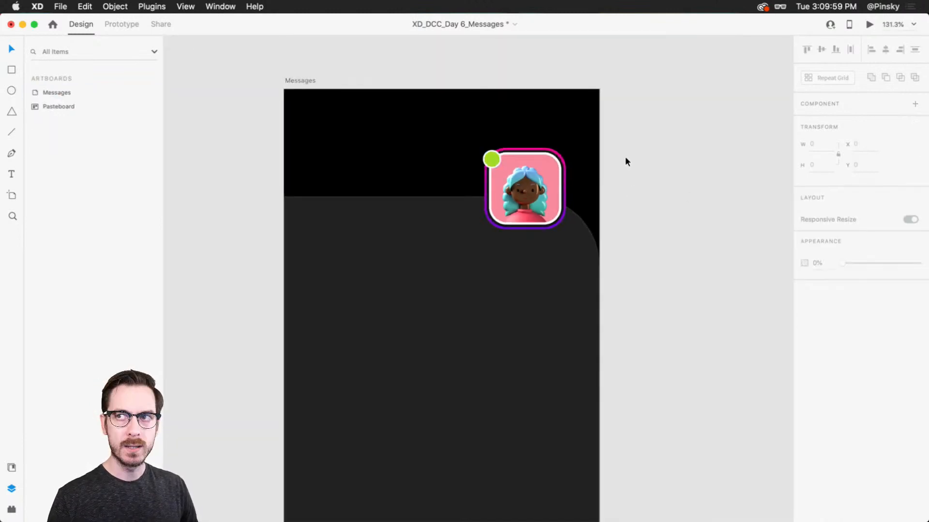
drag(628, 144, 498, 193)
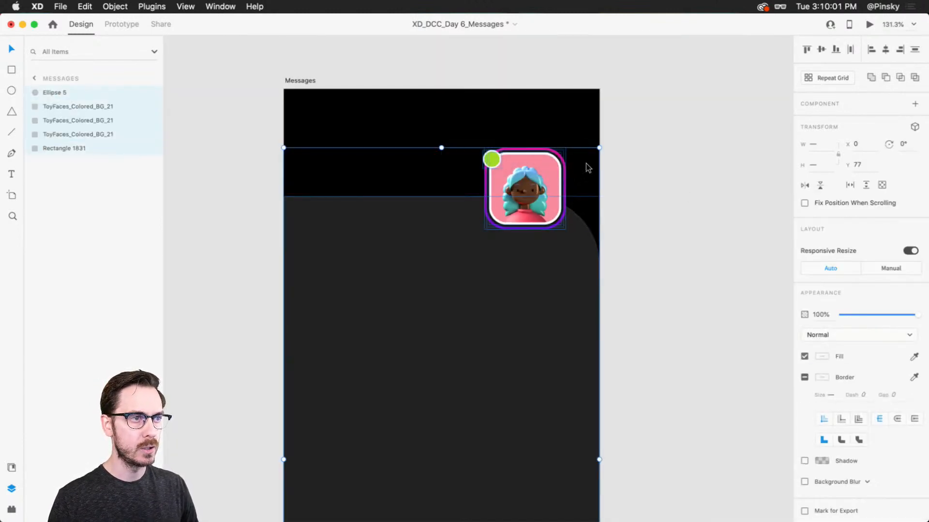
shift+click(451, 233)
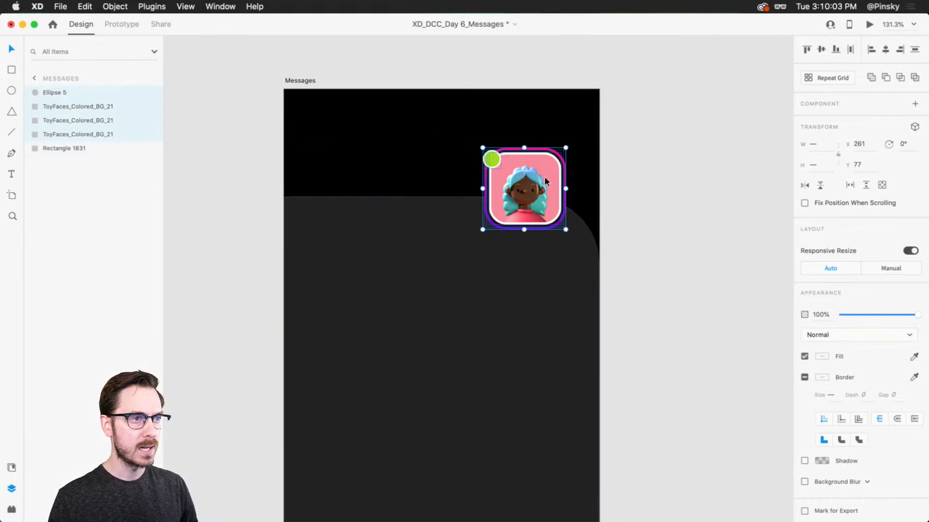
scroll(549, 173, down, 2)
scroll(548, 174, up, 5)
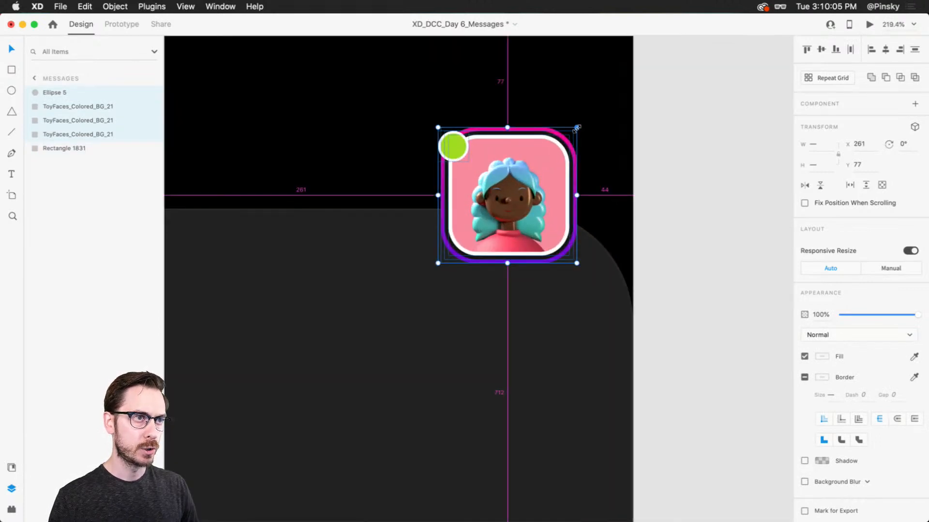
drag(576, 129, 572, 136)
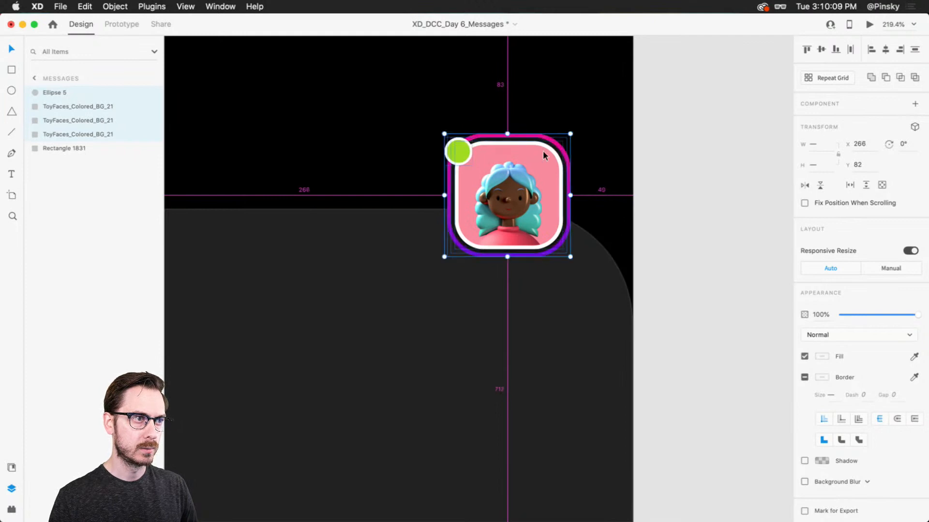
Nudge the selected avatar elements up to Y 77 and check their placement in the preview
key(shift+Up)
key(Down)
key(Down)
key(Down)
key(Down)
key(Down)
key(super+grave)
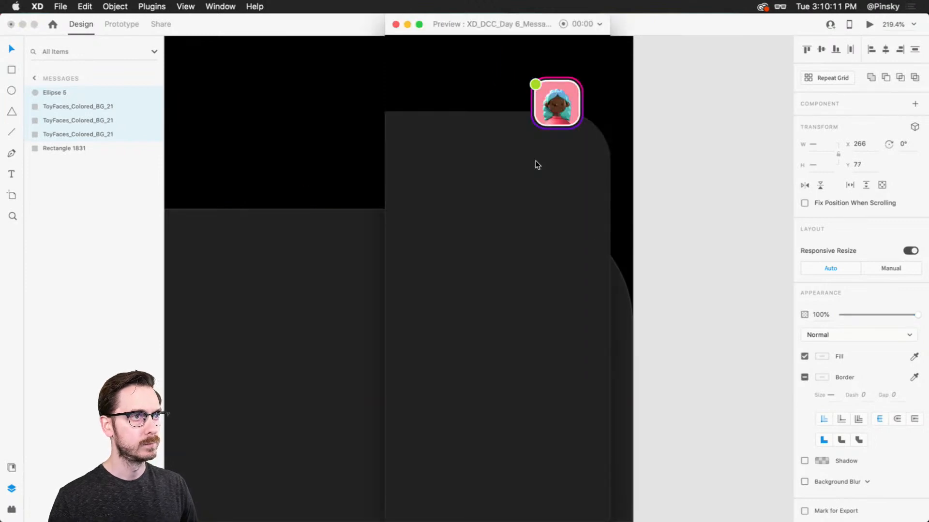
key(super+grave)
Move the selected avatar elements to X 251, Y 83 and group them
drag(518, 182, 500, 189)
scroll(689, 216, down, 3)
key(super+g)
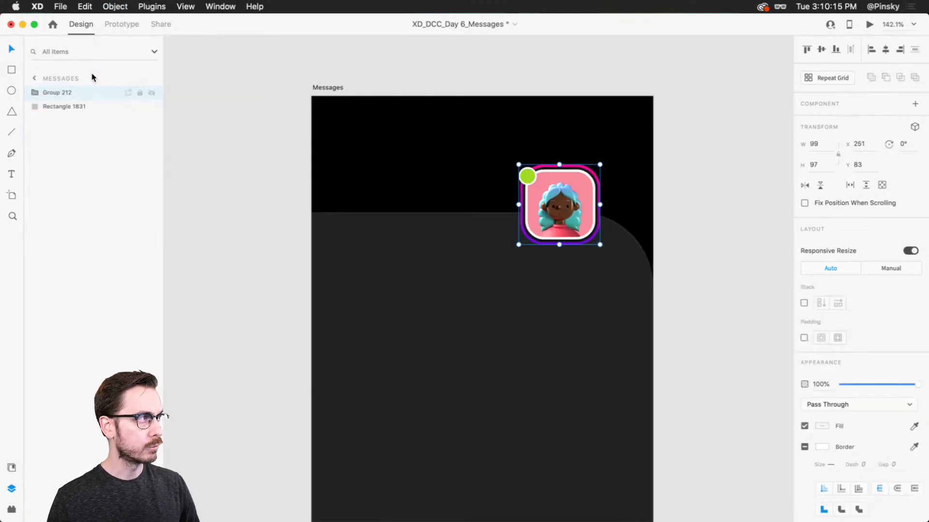
Rename the newly grouped avatar layer as Avatar
double_click(59, 94)
text(Ava)
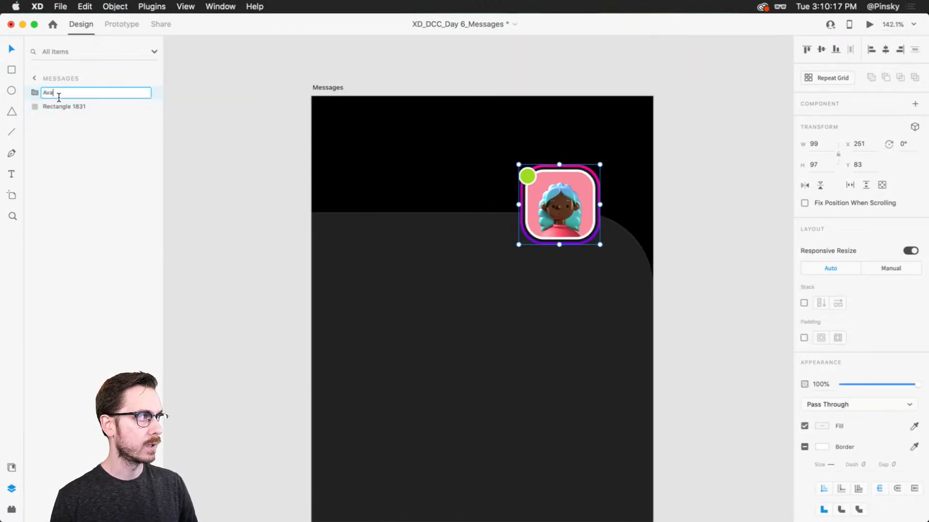
text(tar)
key(Return)
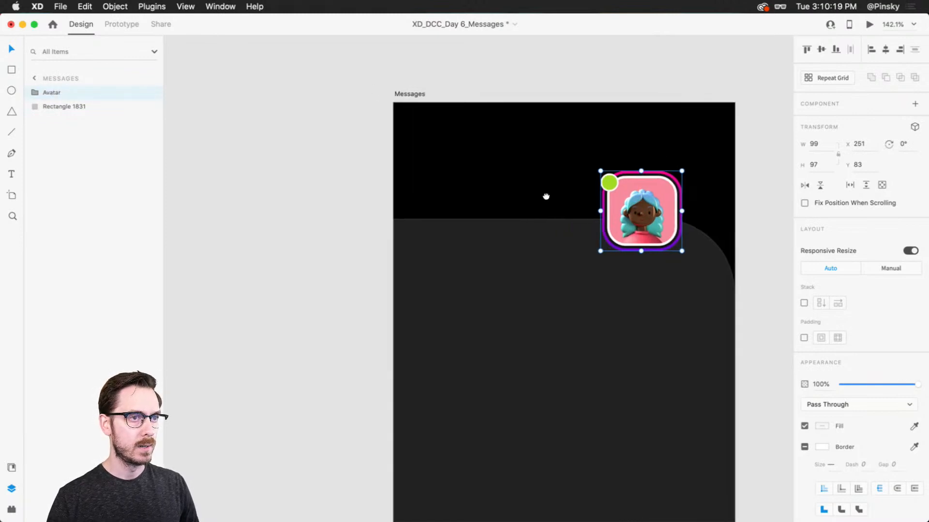
Move the Avatar group to X 257, Y 76
scroll(546, 197, left, 3)
drag(635, 197, 639, 197)
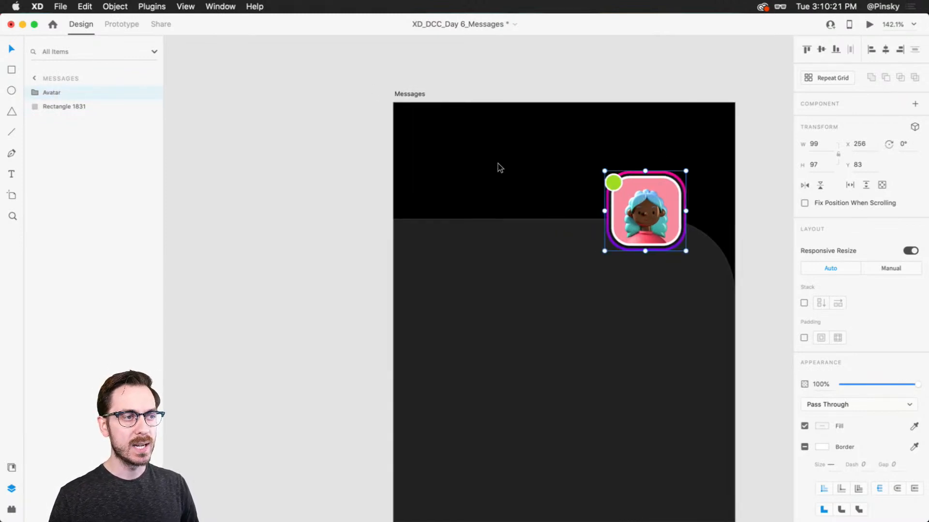
scroll(499, 165, up, 3)
drag(703, 209, 703, 202)
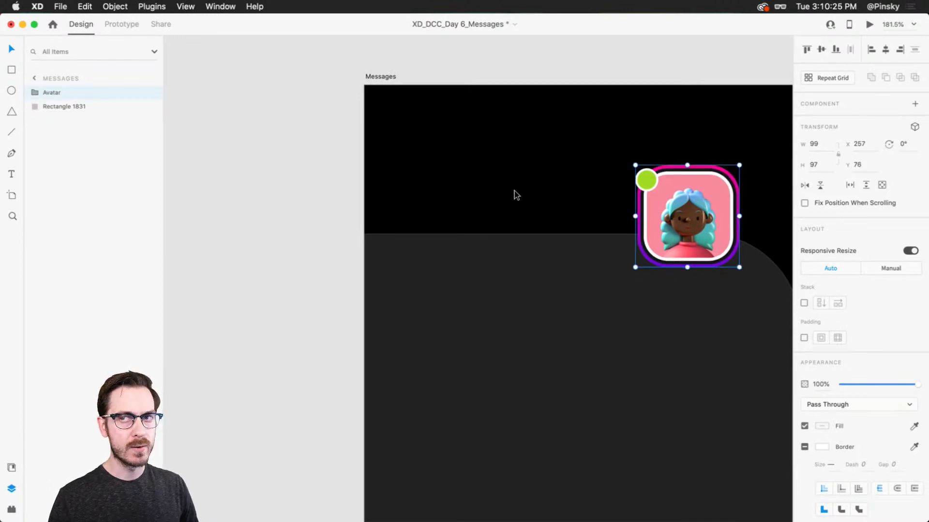
Add the text "chatting with" in the black header area beside the avatar and enlarge it to size 22
key(t)
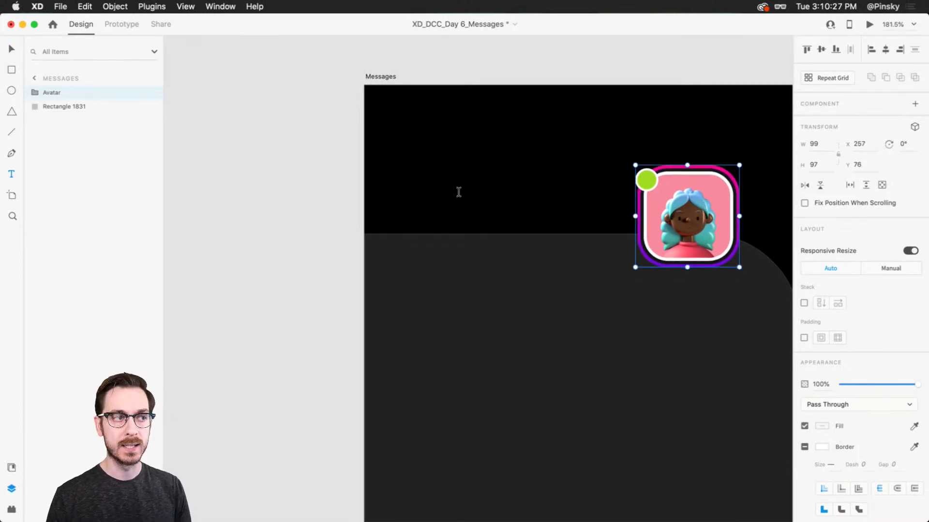
click(458, 192)
text(chatting)
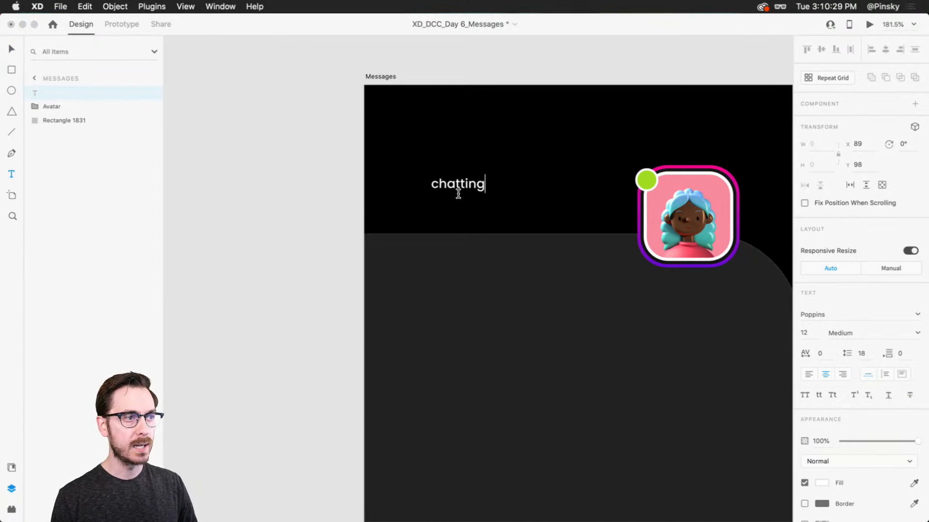
text( with)
key(Escape)
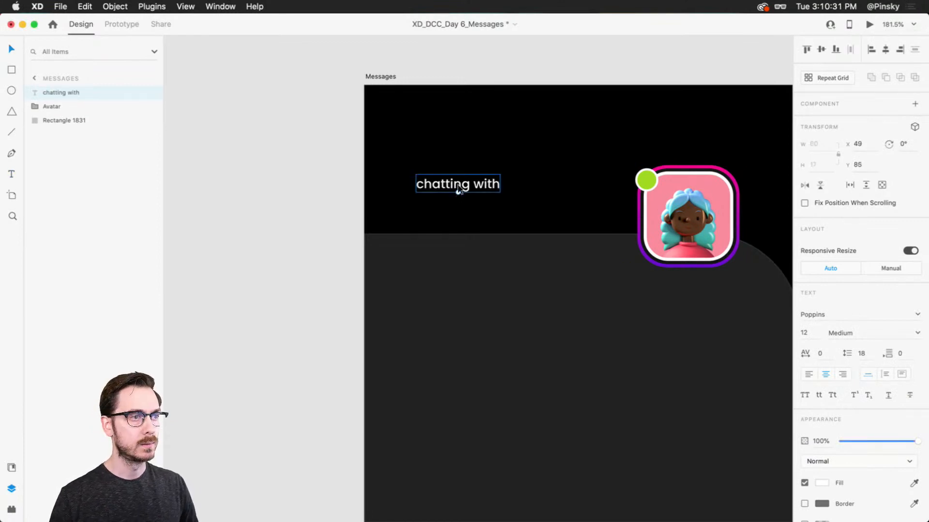
key(super+shift+period)
key(super+shift+period)
key(super+shift+period)
key(super+shift+period)
key(super+shift+period)
key(super+shift+period)
key(super+shift+period)
key(super+shift+period)
key(super+shift+period)
key(super+shift+period)
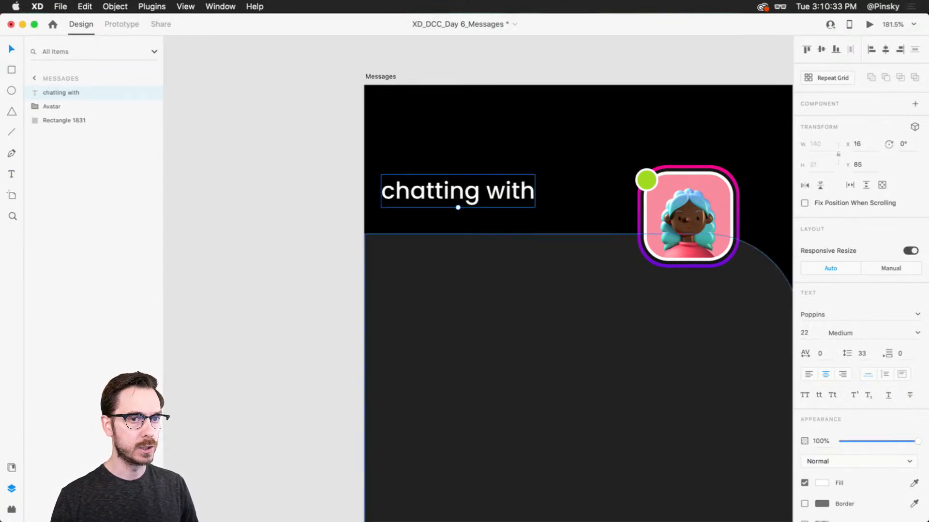
Try the Sofa Sans font on the "chatting with" text
click(852, 315)
text(Sofa Sans)
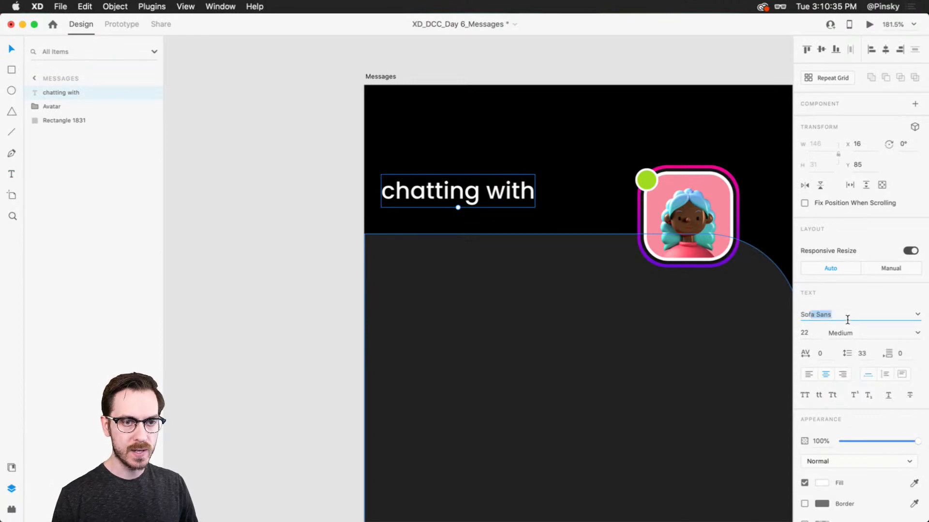
key(Return)
Set the "chatting with" text in Sofia Pro with the Light weight
click(847, 315)
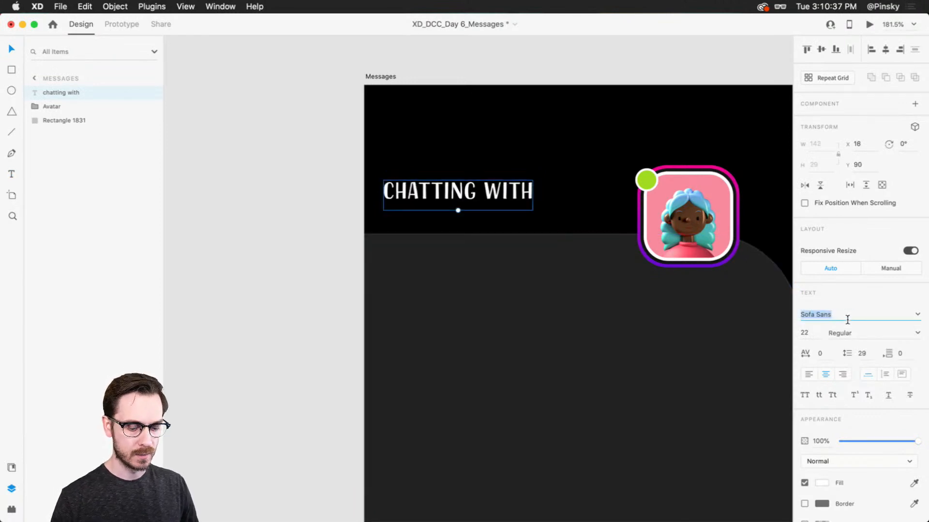
text(Sofia)
key(Return)
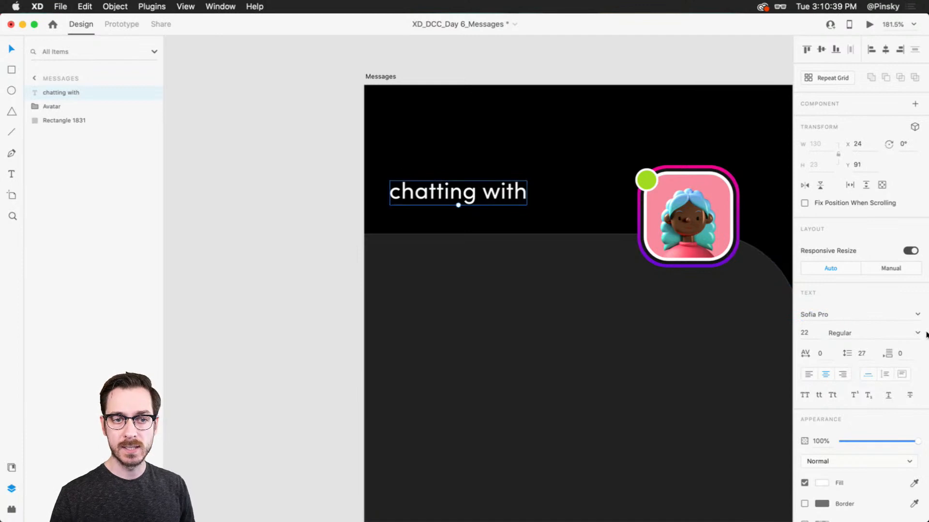
click(918, 333)
click(840, 379)
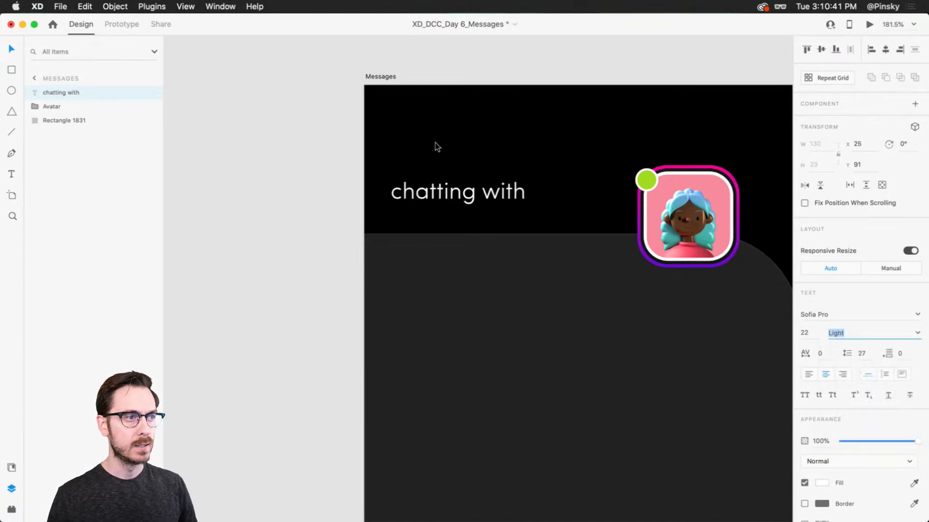
Duplicate the "chatting with" text just below the original, replace its wording with the contact's name, and make it Bold
drag(435, 192, 528, 217)
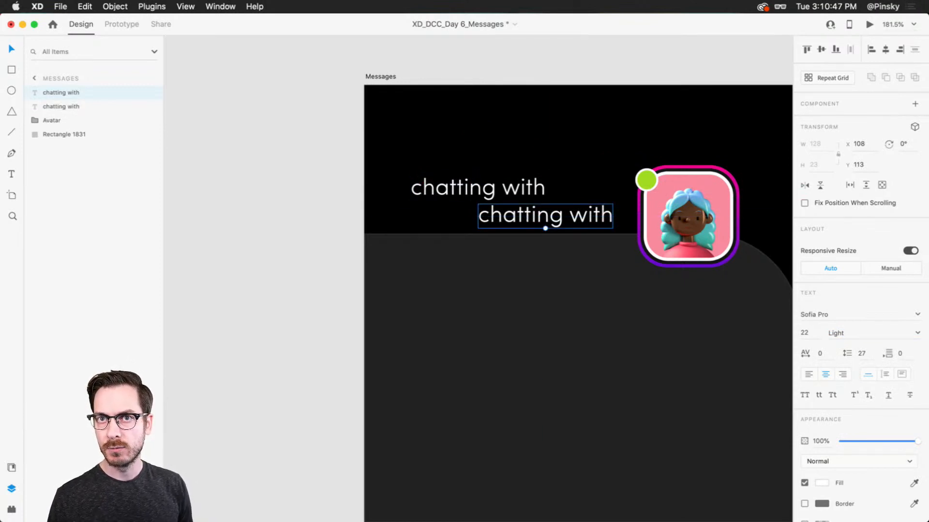
double_click(528, 217)
text(Roxana)
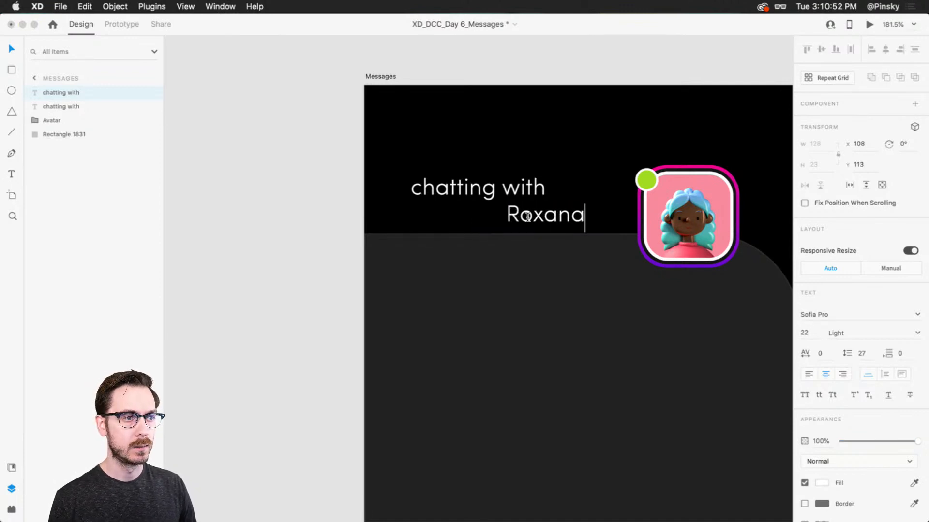
key(Escape)
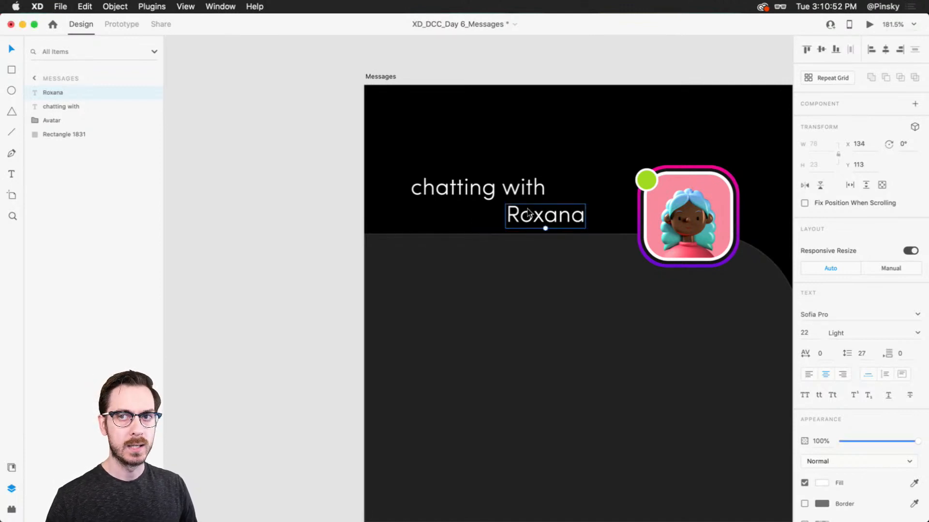
click(918, 333)
click(847, 410)
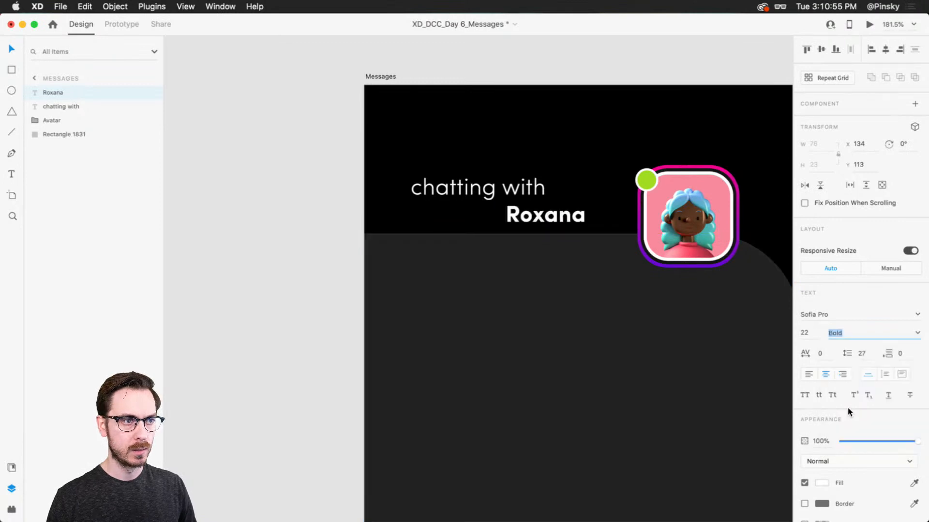
Enlarge the contact's name to size 25 at X 160, Y 112, and move "chatting with" above it to X 75, Y 87
drag(545, 229, 584, 218)
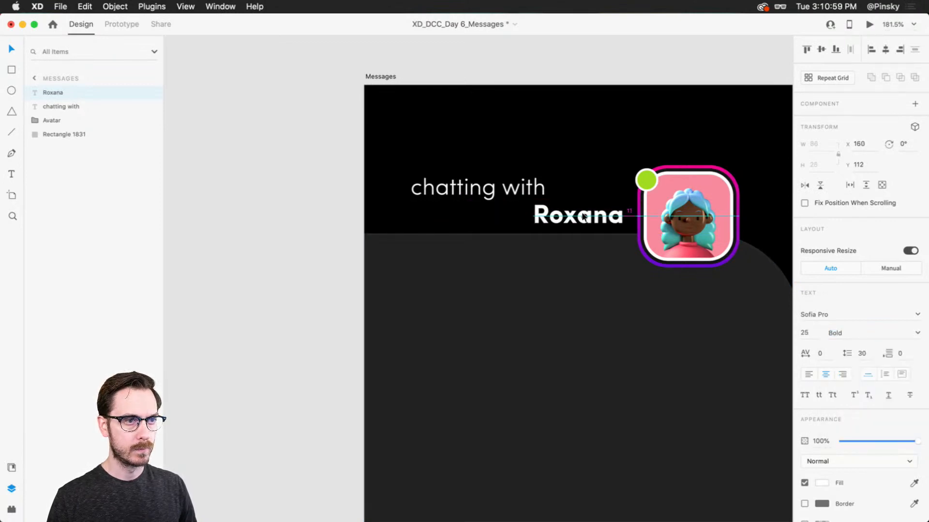
drag(509, 190, 542, 193)
Show the square grid and draw a left-pointing chevron of 8 × 16 with the Pen tool at X 32, Y 80
scroll(374, 196, up, 3)
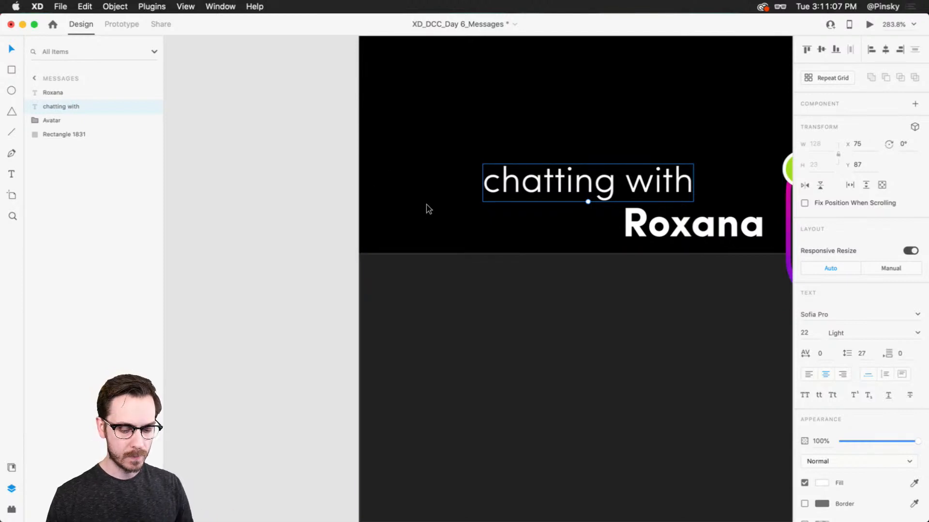
key(super+apostrophe)
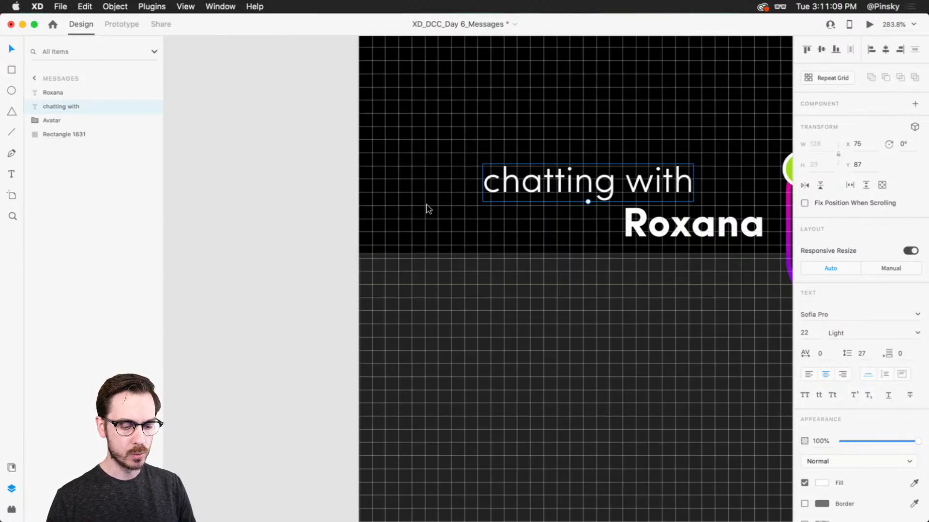
key(p)
scroll(445, 197, up, 3)
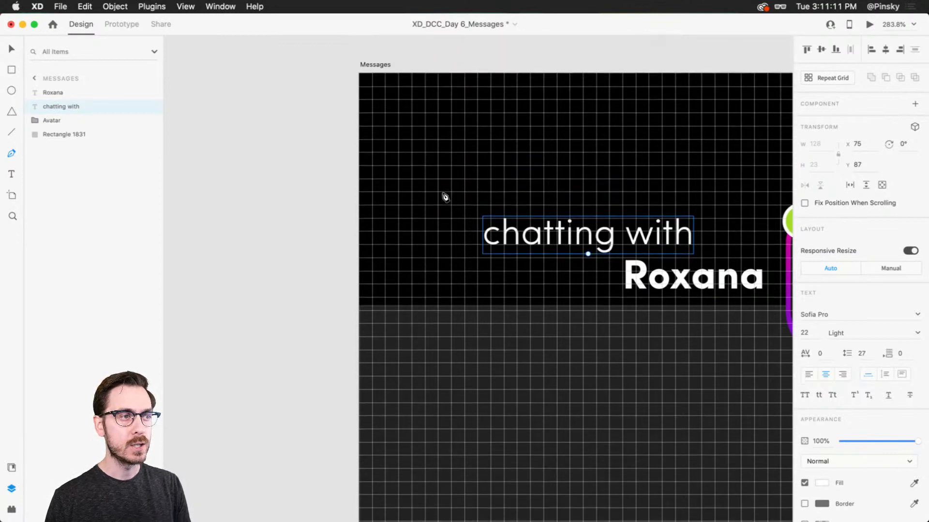
scroll(445, 197, up, 2)
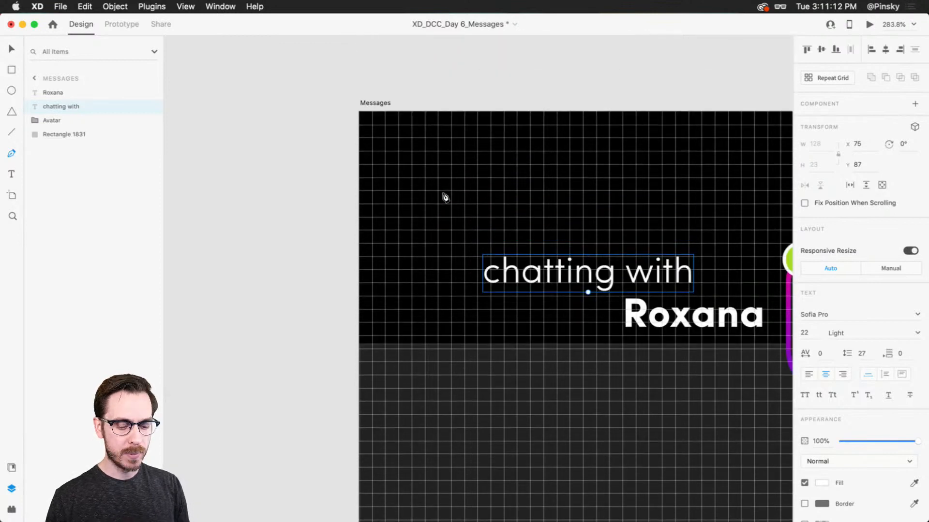
click(425, 243)
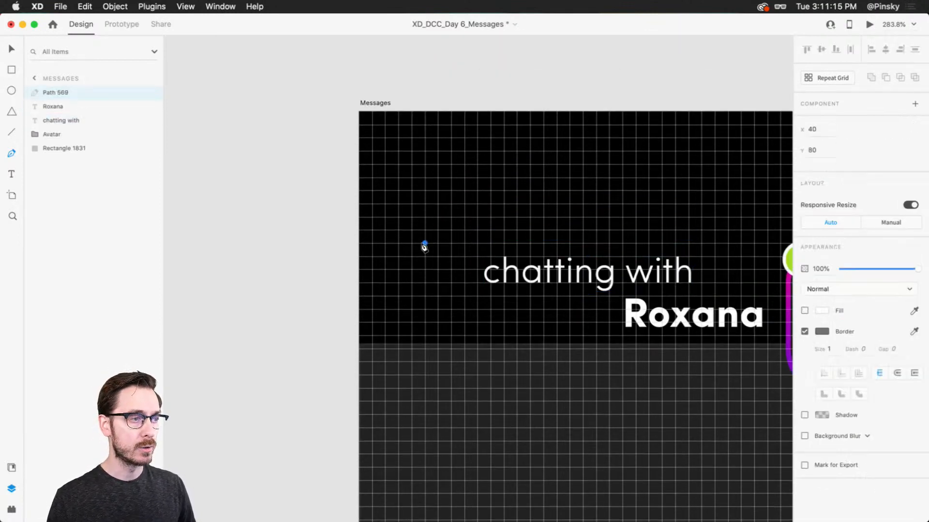
click(412, 256)
click(424, 269)
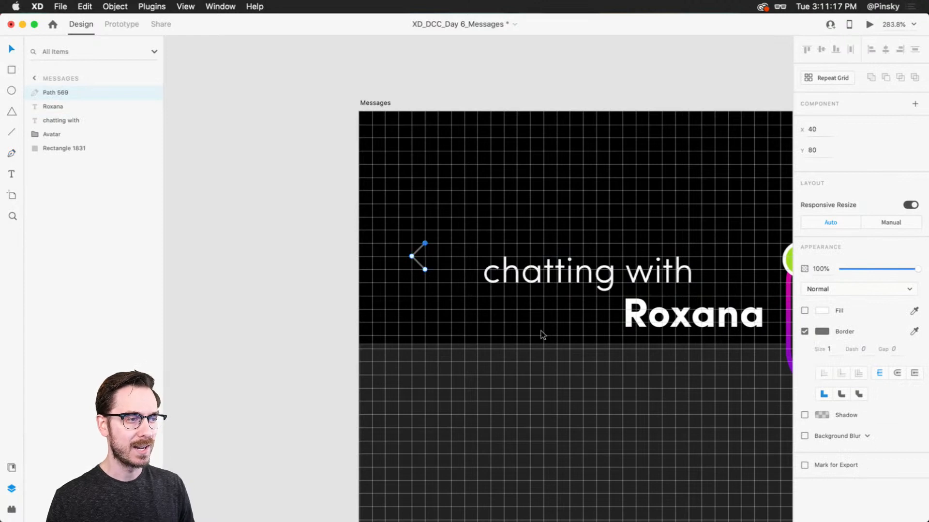
key(Escape)
Give the chevron a white #FFFFFF border of size 2 with round caps and round joins
click(821, 377)
drag(706, 337, 678, 309)
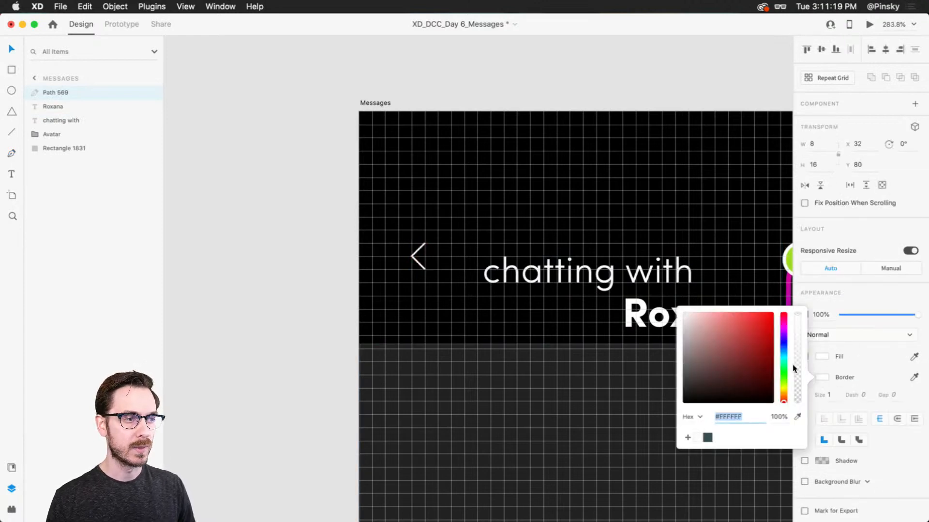
click(825, 396)
key(Up)
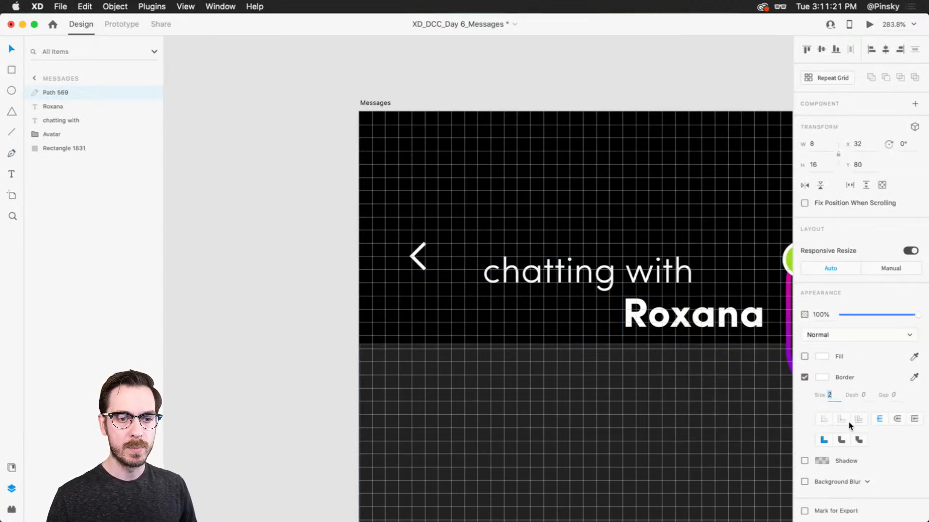
click(897, 419)
click(841, 440)
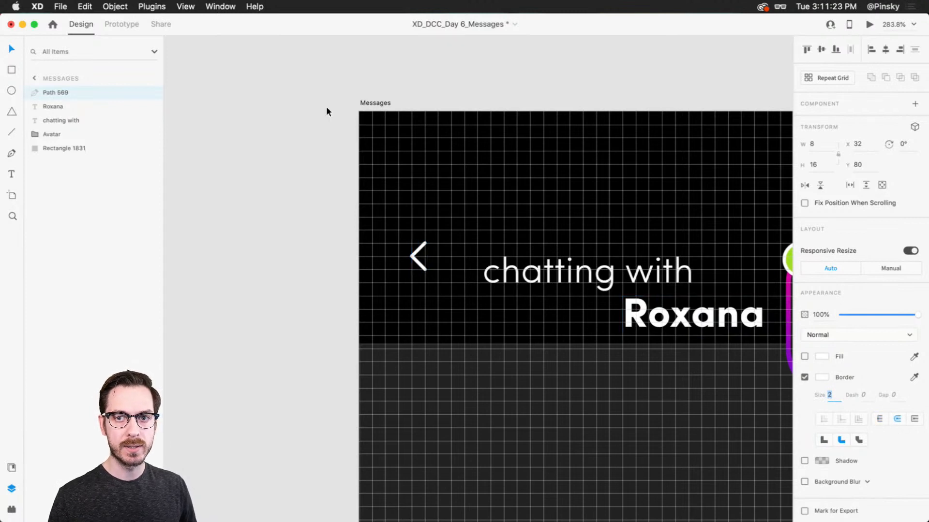
Hide the square grid, then move the chevron to X 26, Y 94 with a border size of 3 and check it in the preview
key(super+apostrophe)
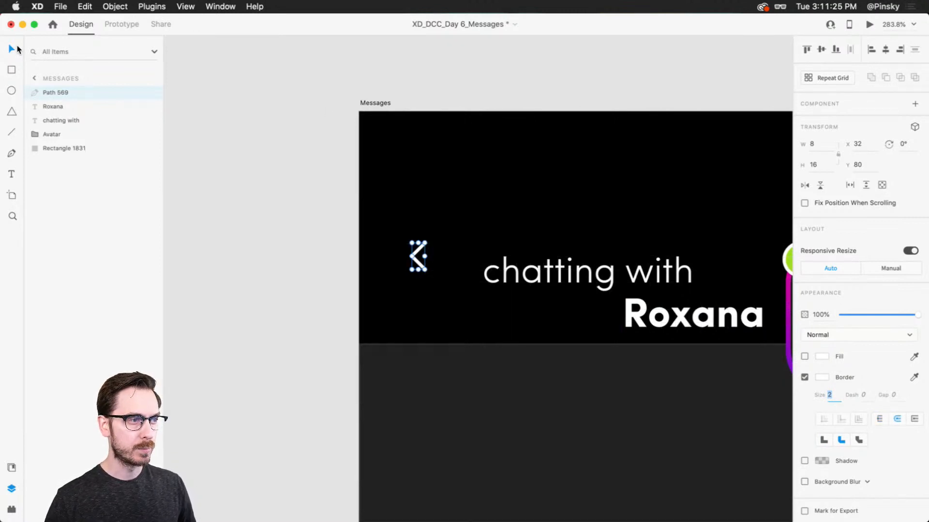
drag(420, 266, 413, 287)
click(827, 395)
key(Up)
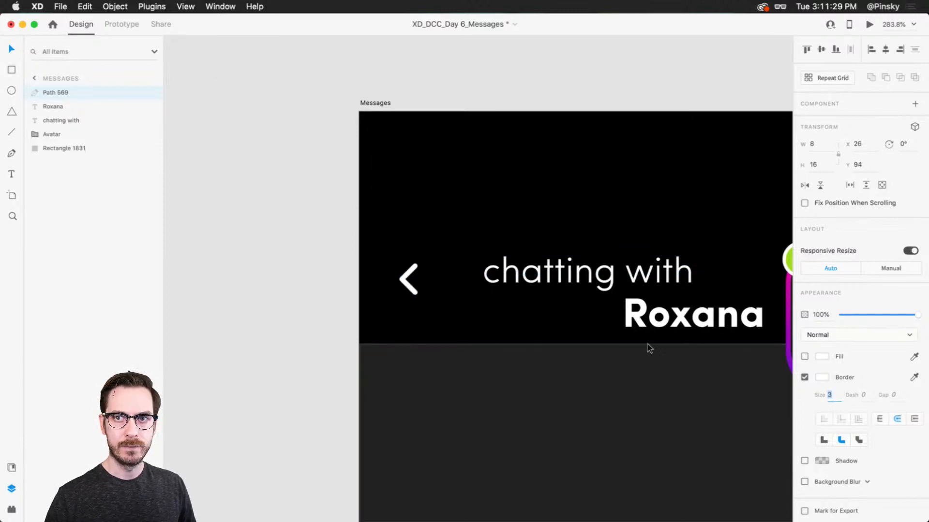
key(super+Return)
key(super+w)
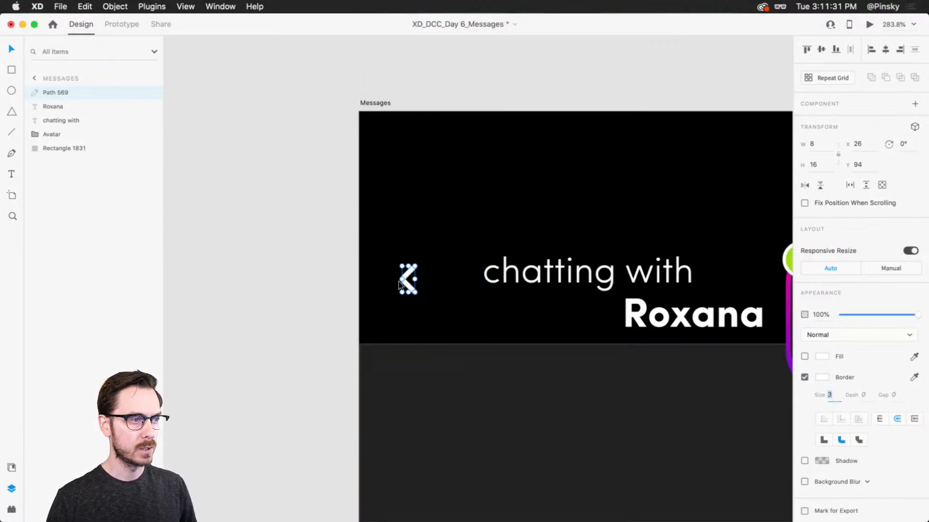
Reposition the chevron at X 25, Y 91, checking its placement in the preview and its distance from the artboard's edges
drag(398, 284, 403, 284)
key(super+Return)
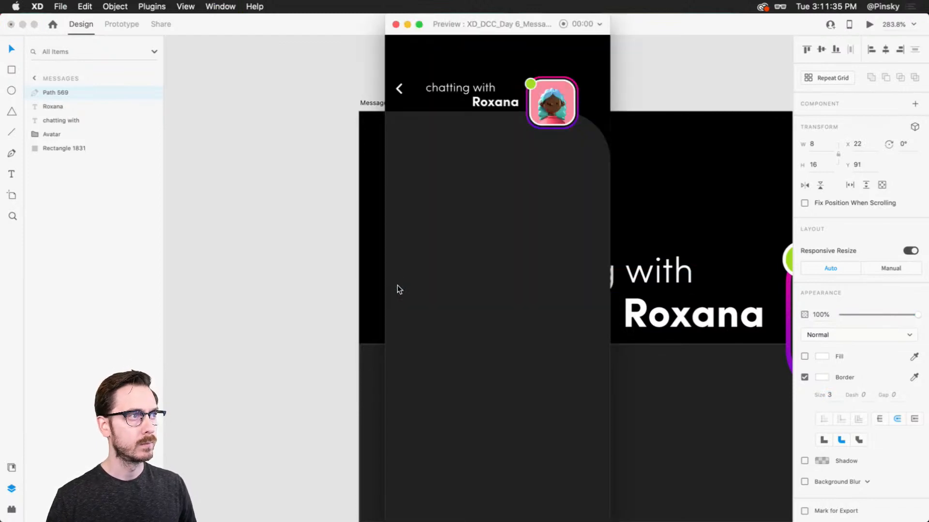
key(super+w)
key(Right)
key(Right)
key(Right)
key(Right)
key(Right)
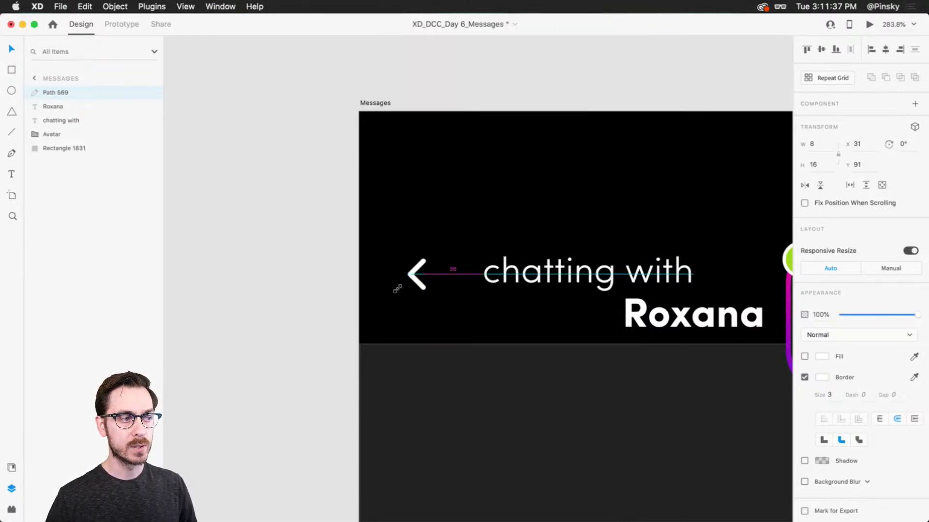
key(Left)
key(Left)
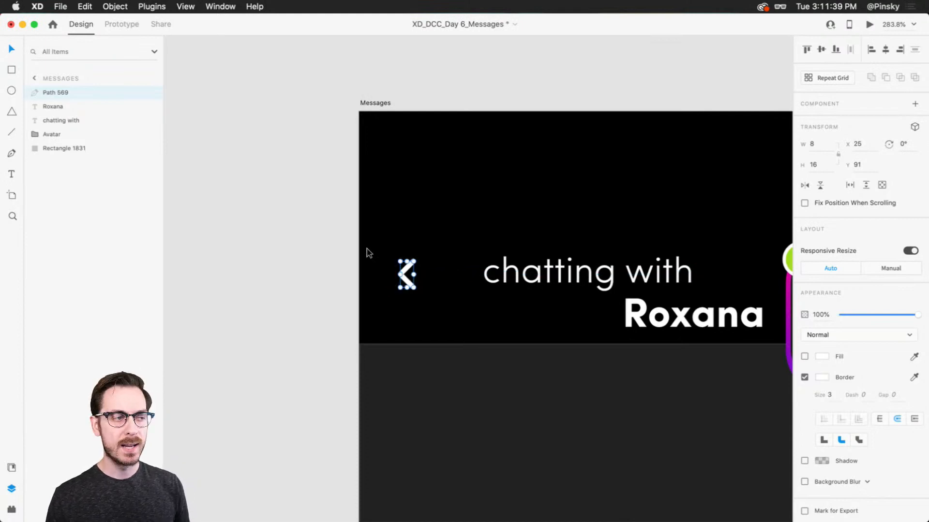
key(alt)
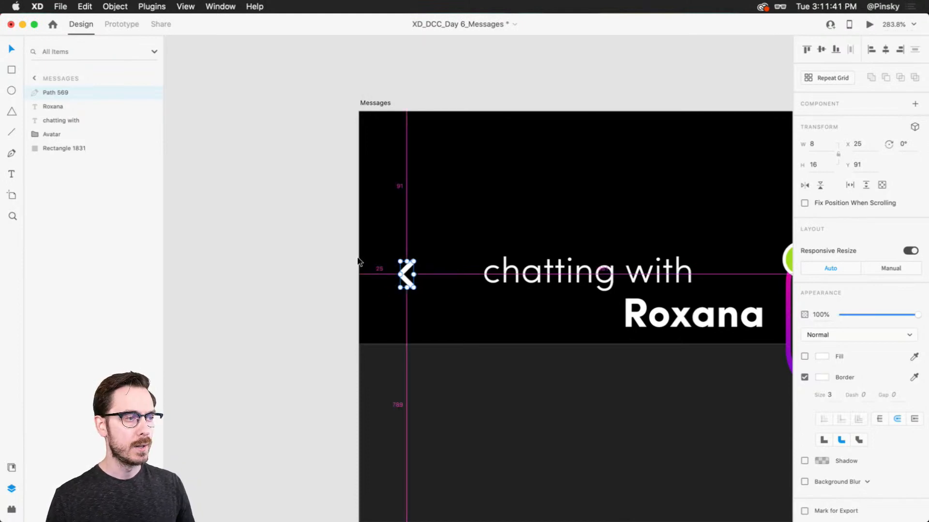
Lower the chevron to Y 93, keeping it at X 25 beside the "chatting with" text
drag(587, 266, 477, 231)
scroll(488, 223, down, 4)
mouse_move(334, 231)
mouse_down()
mouse_move(335, 249)
mouse_move(335, 237)
mouse_up()
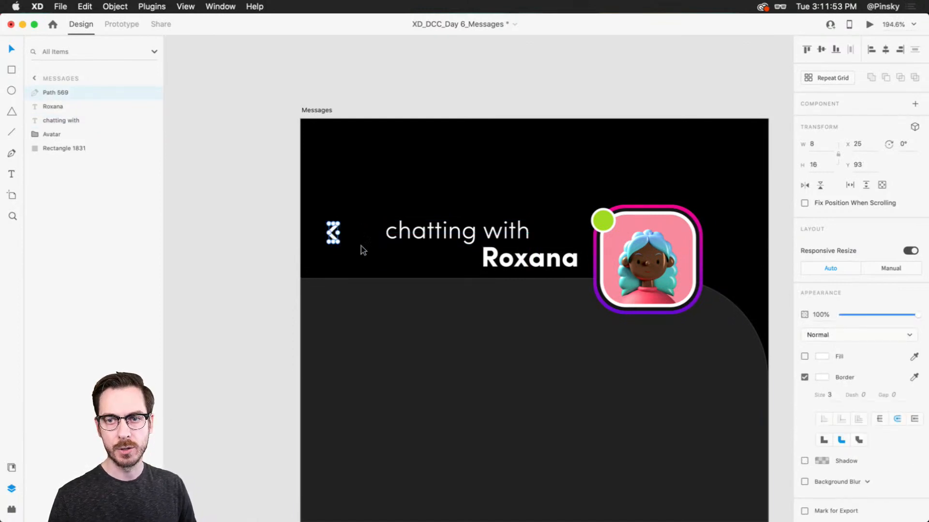
scroll(460, 324, down, 3)
scroll(521, 248, down, 3)
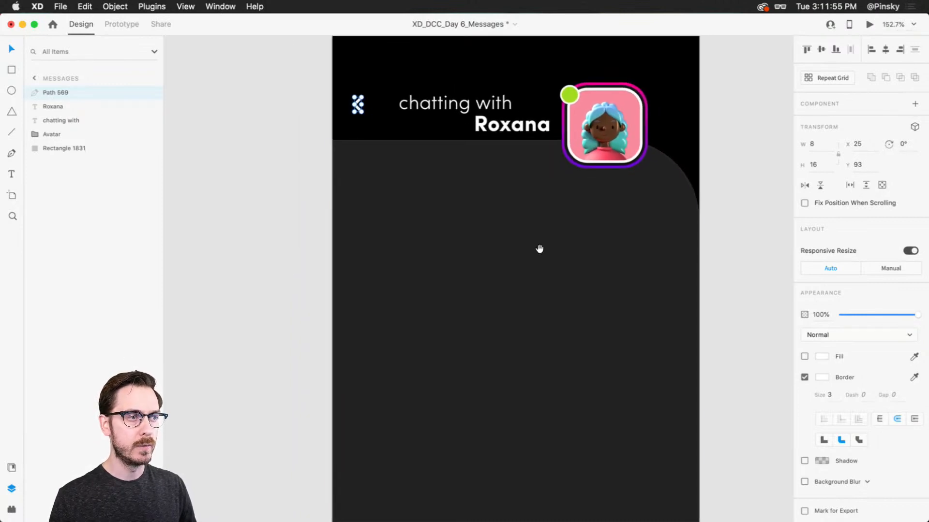
Draw a pill-shaped rectangle about 65 × 24 with corner radius 12 below the chat header text, and remove its border
scroll(539, 248, down, 2)
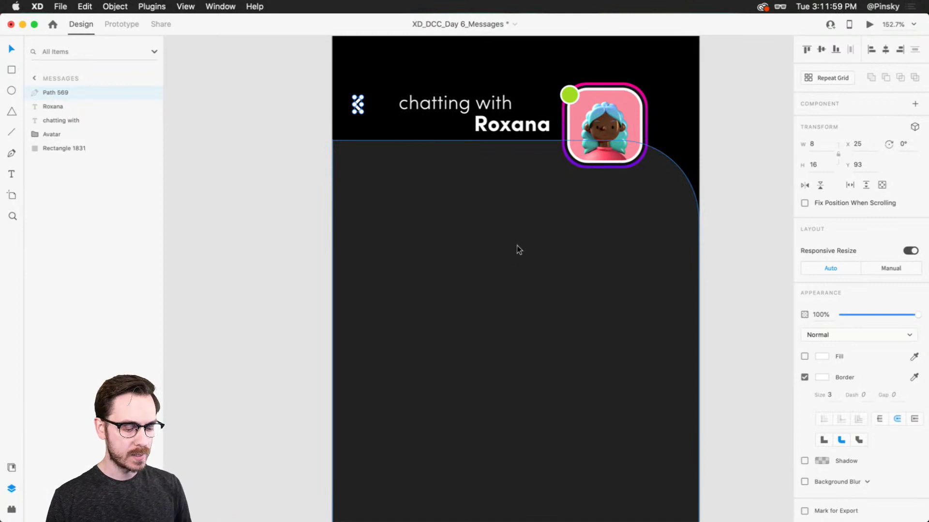
key(r)
scroll(487, 205, up, 2)
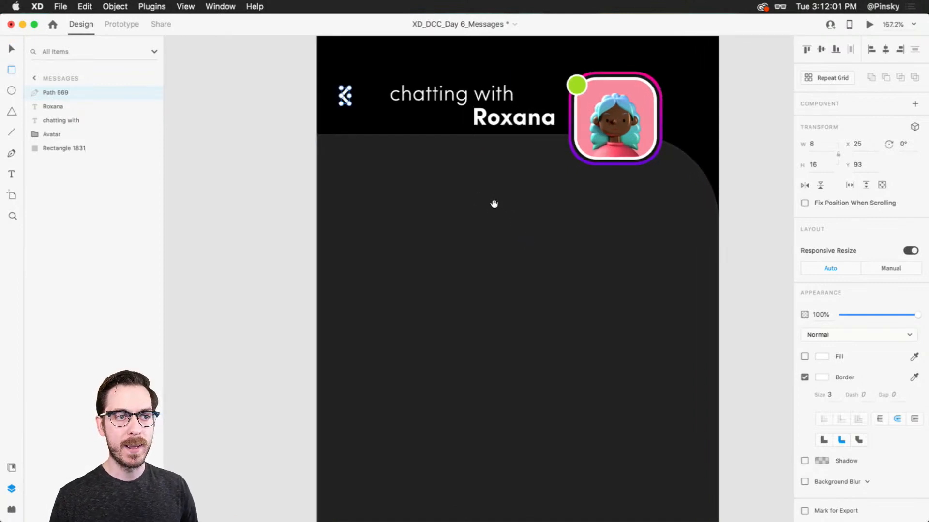
drag(494, 204, 482, 209)
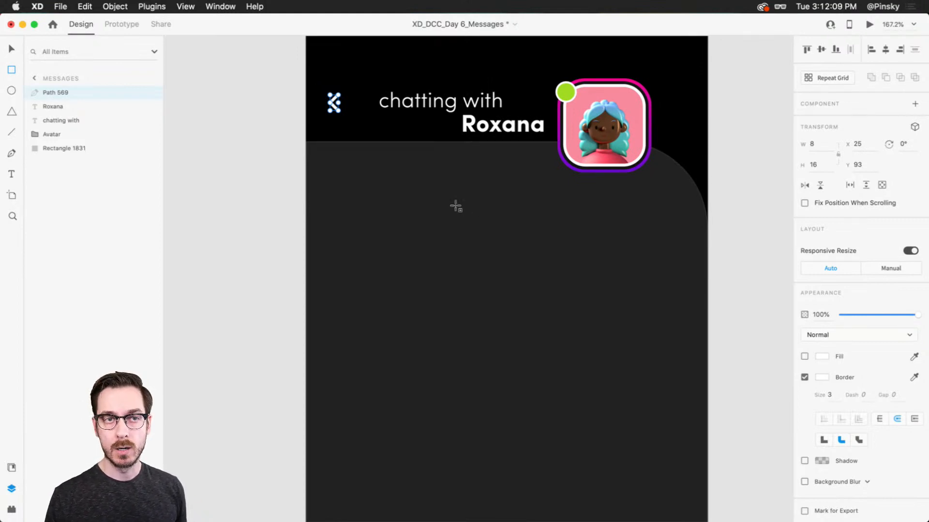
scroll(478, 203, up, 2)
mouse_move(478, 208)
mouse_down()
mouse_move(464, 206)
mouse_move(520, 227)
mouse_move(421, 193)
mouse_up()
scroll(493, 208, up, 5)
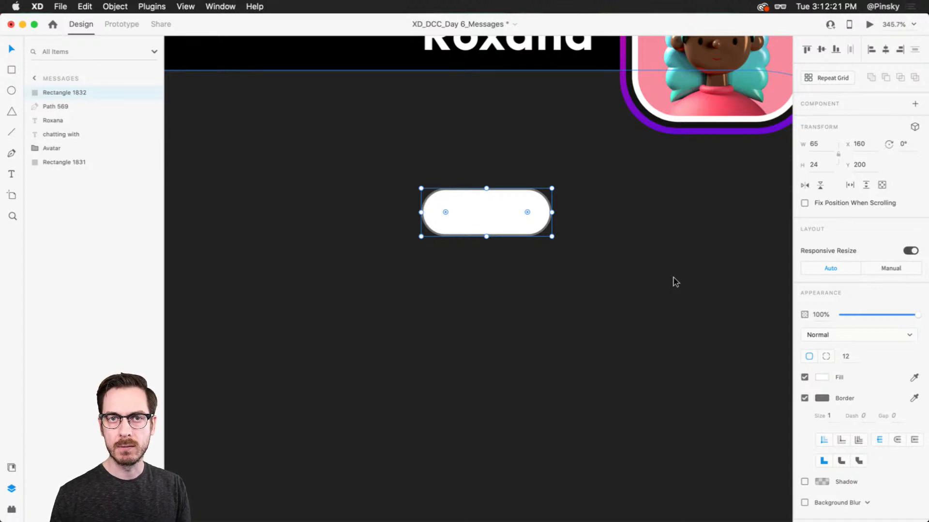
click(804, 398)
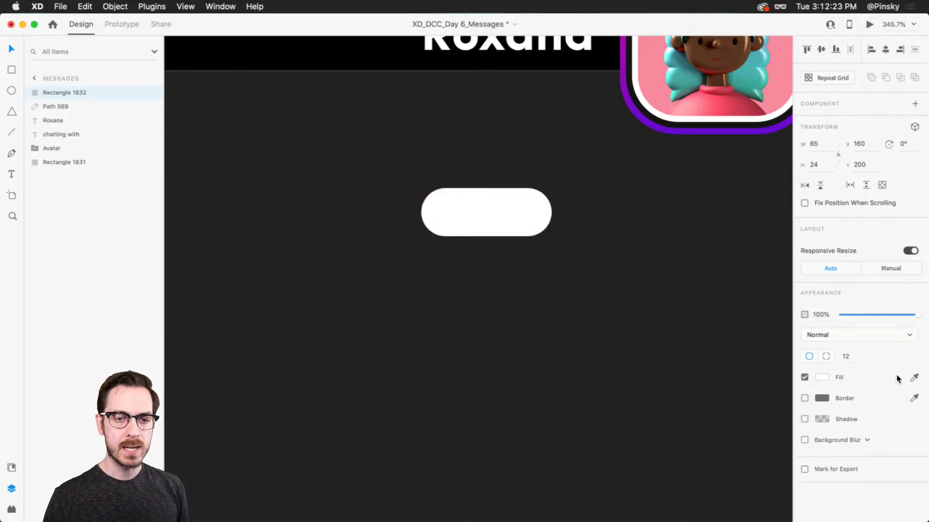
Sample the dark panel color for the pill's fill, then lighten and tint it to the blue-gray #2D2F31
click(914, 377)
click(597, 216)
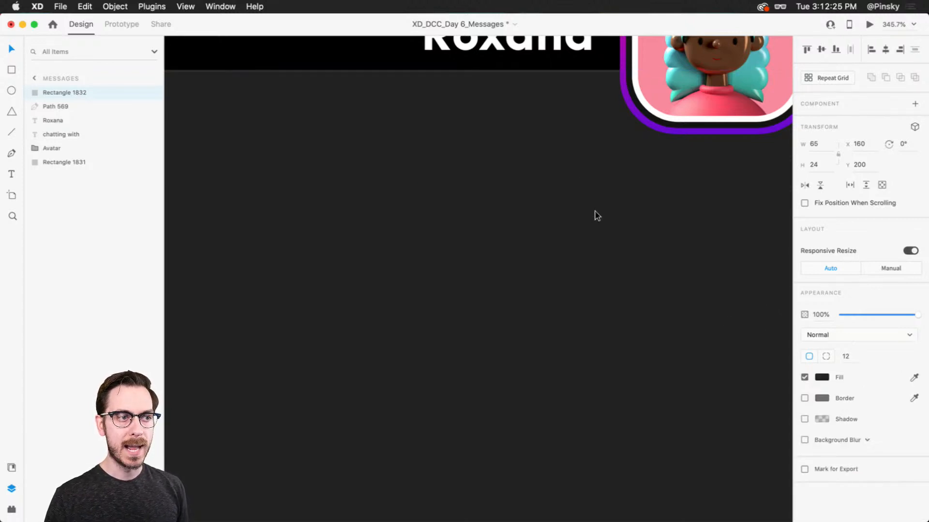
click(822, 377)
drag(685, 398, 674, 390)
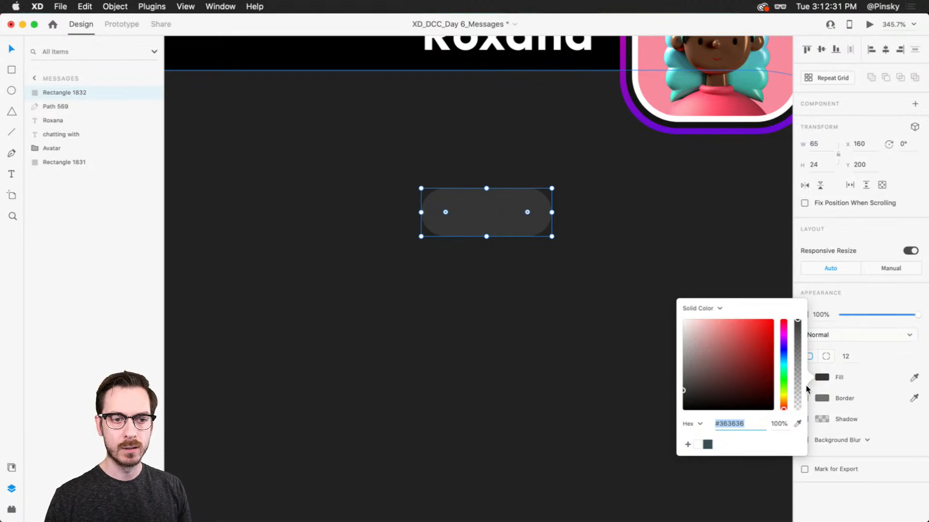
click(784, 357)
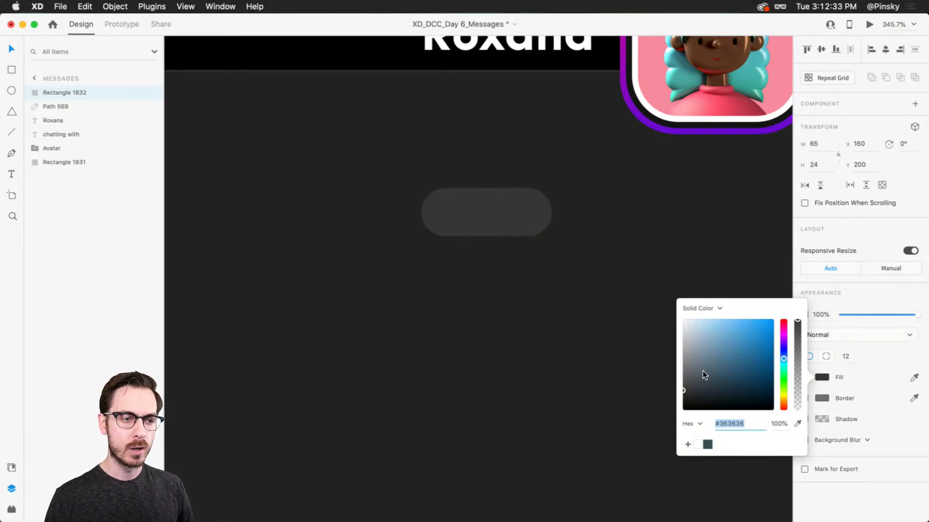
drag(692, 389, 690, 391)
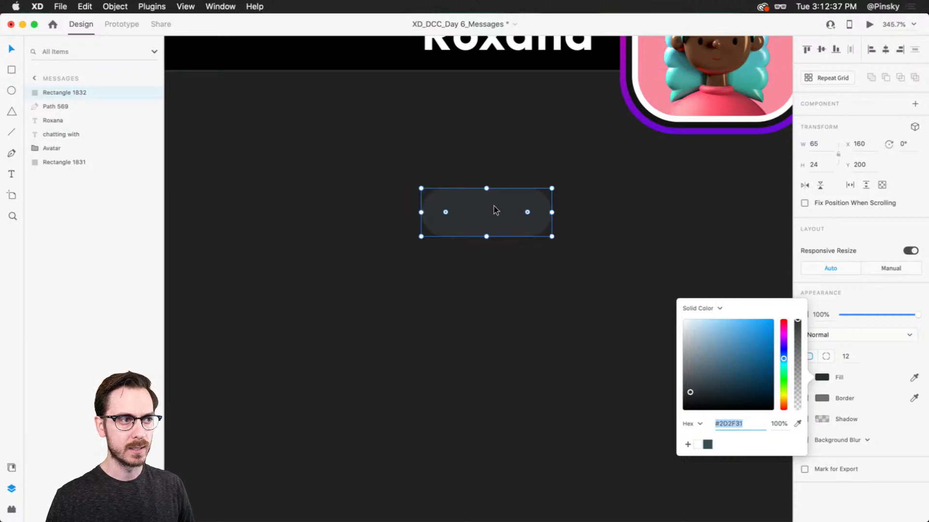
Add the point text "Today" over the dark pill
key(t)
click(474, 227)
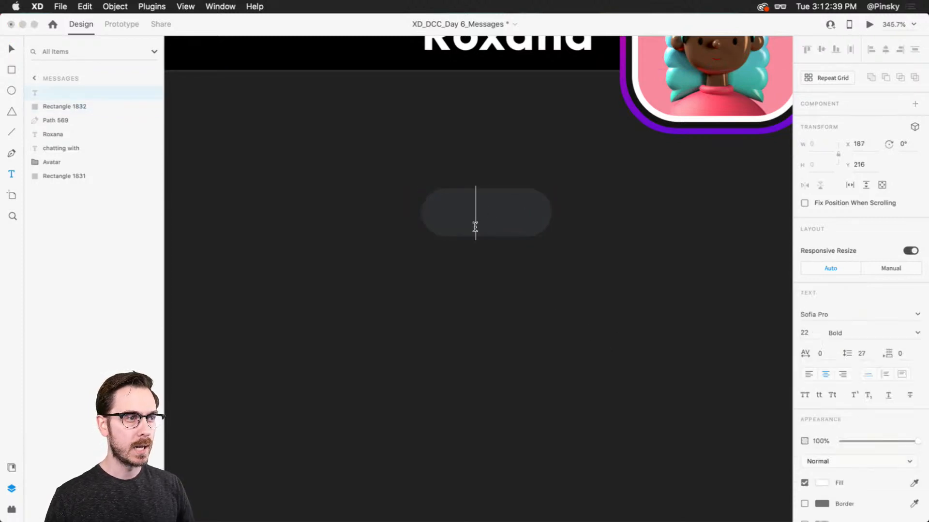
text(Today)
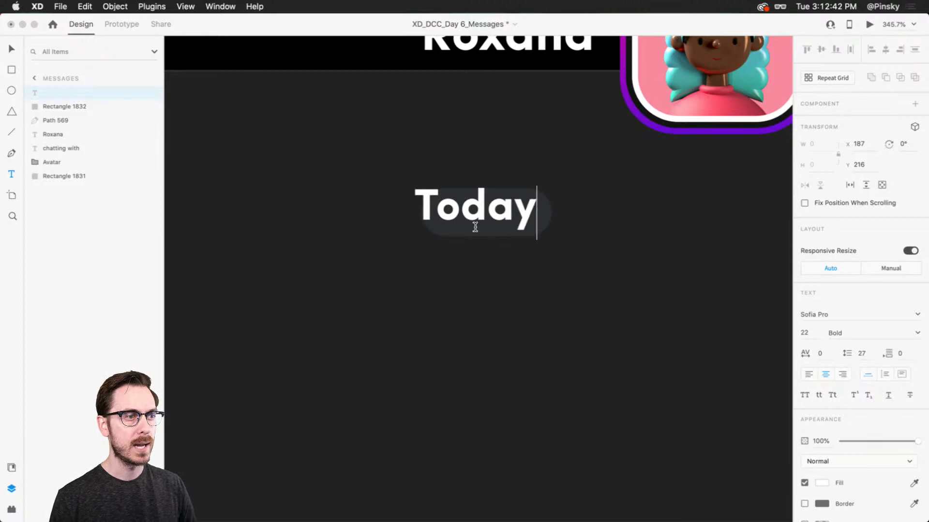
key(Escape)
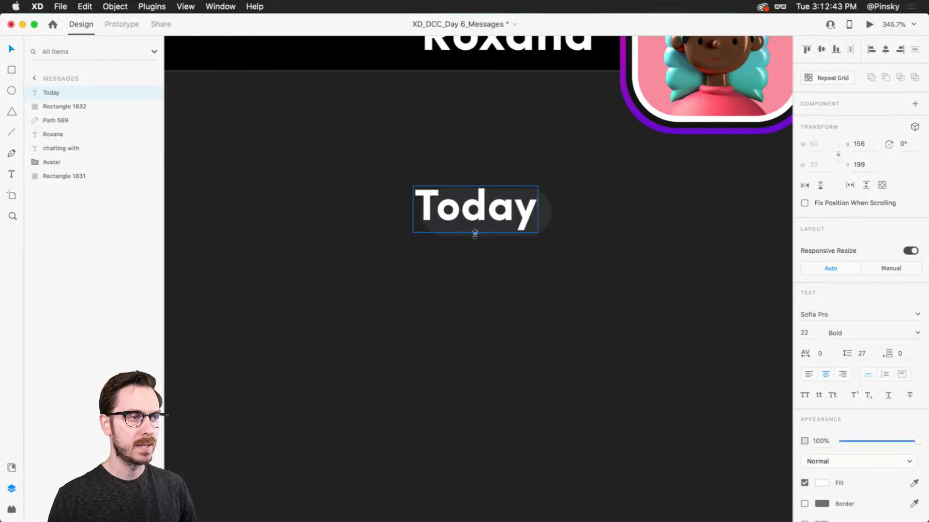
Scale the "Today" text down to size 13, set it to Medium weight, center it in the pill and check the preview
drag(475, 234, 474, 214)
click(917, 333)
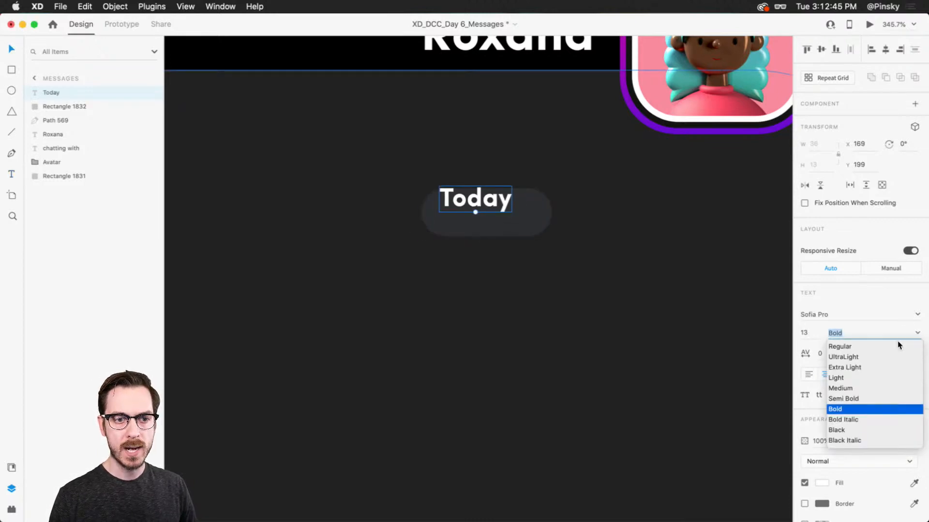
click(849, 387)
drag(490, 203, 501, 218)
key(super+Return)
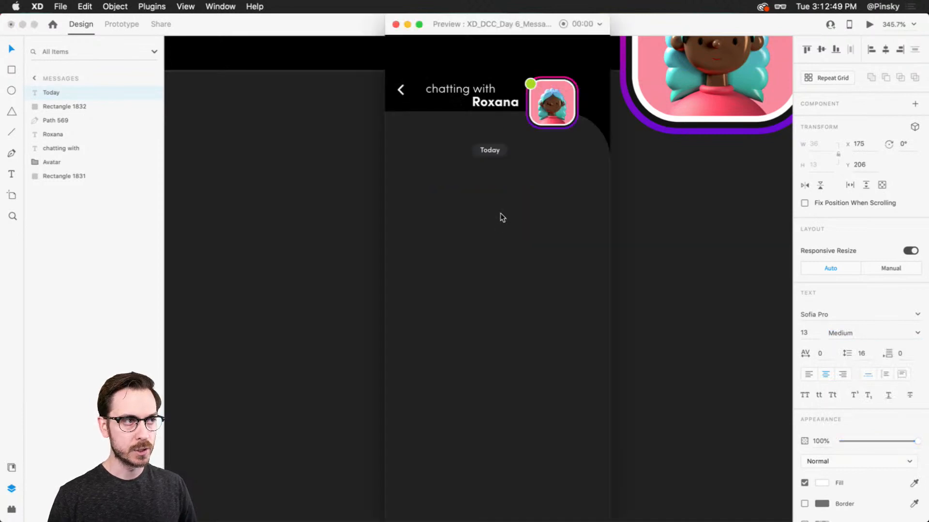
key(super+w)
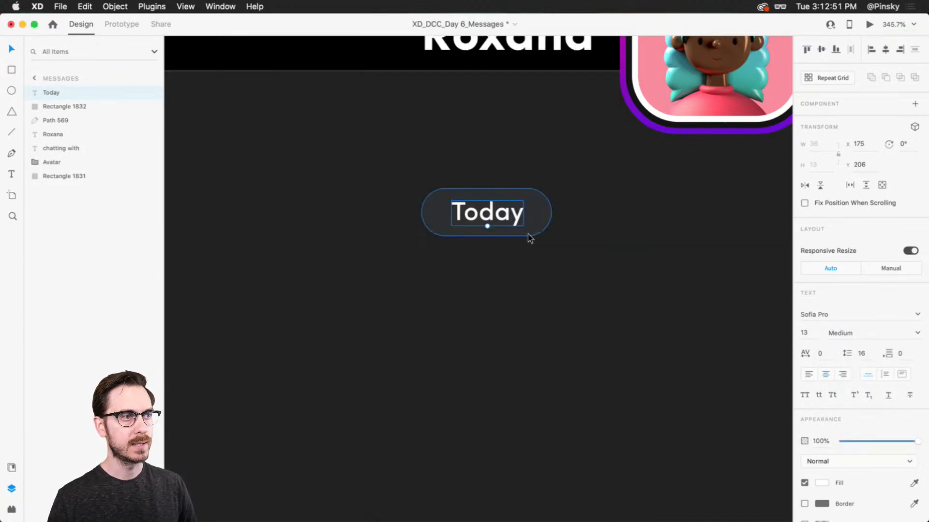
Set the "Today" text to size 12, lower its opacity to 28%, and check it in the preview
click(807, 337)
key(Down)
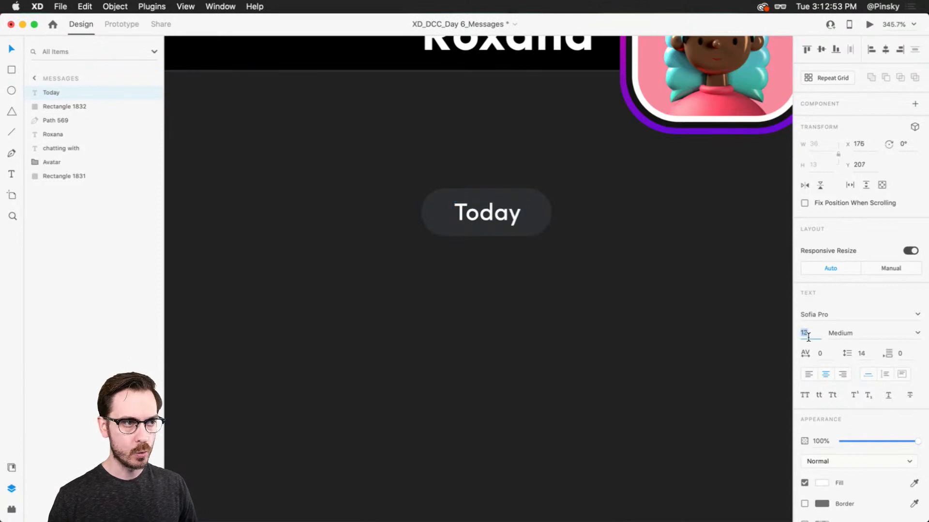
key(super+Return)
key(super+w)
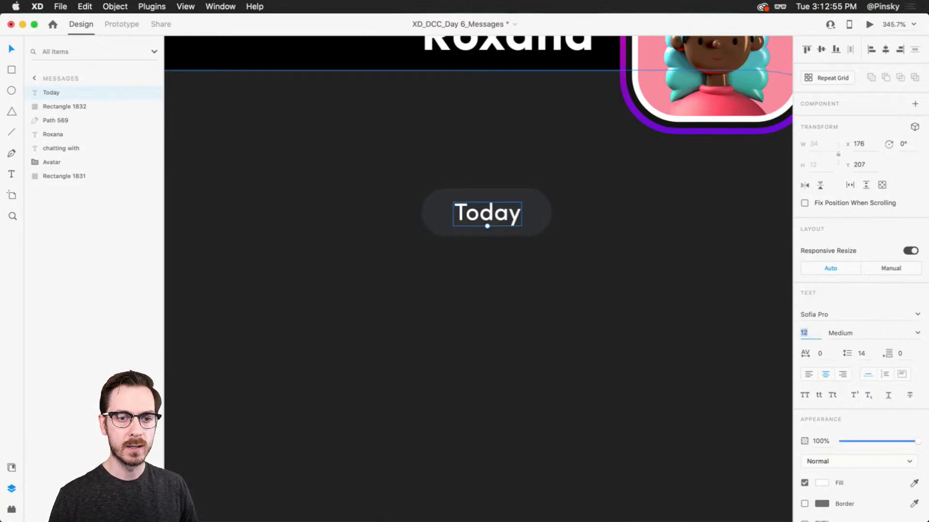
drag(918, 441, 863, 440)
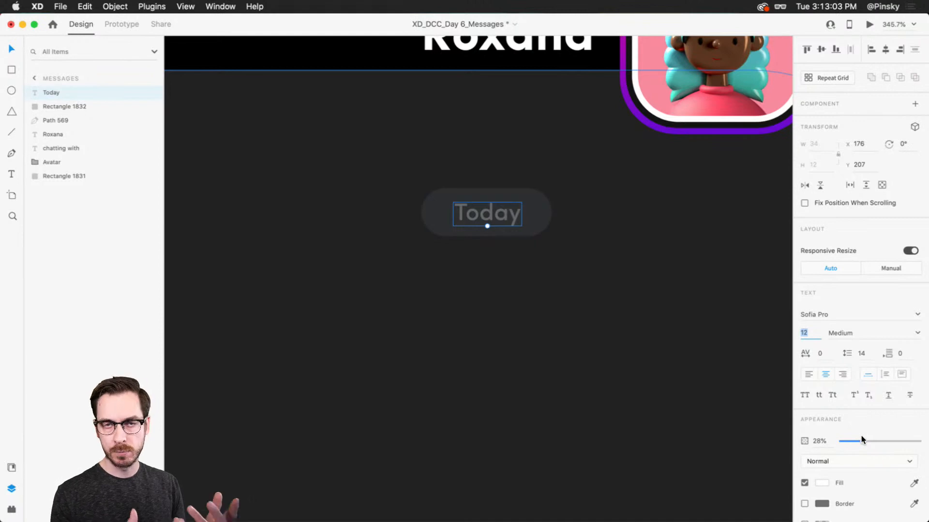
key(super+Return)
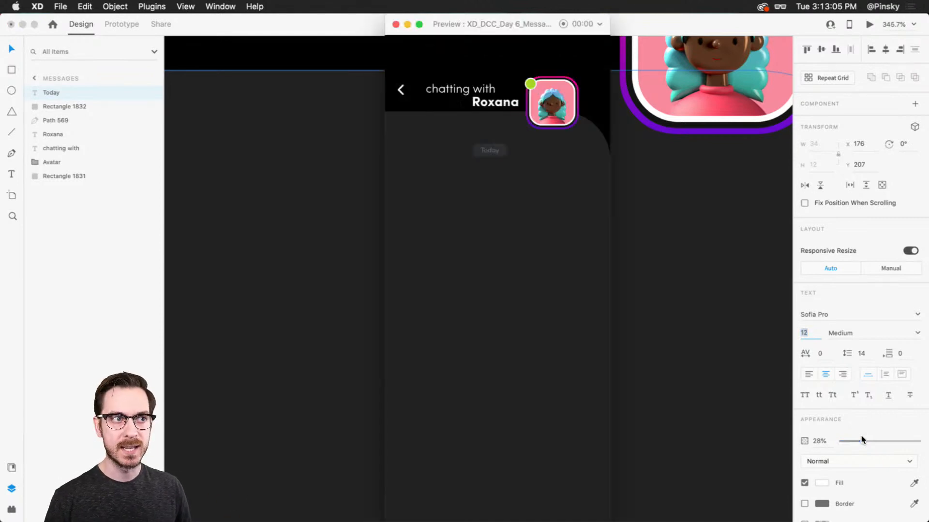
key(super+w)
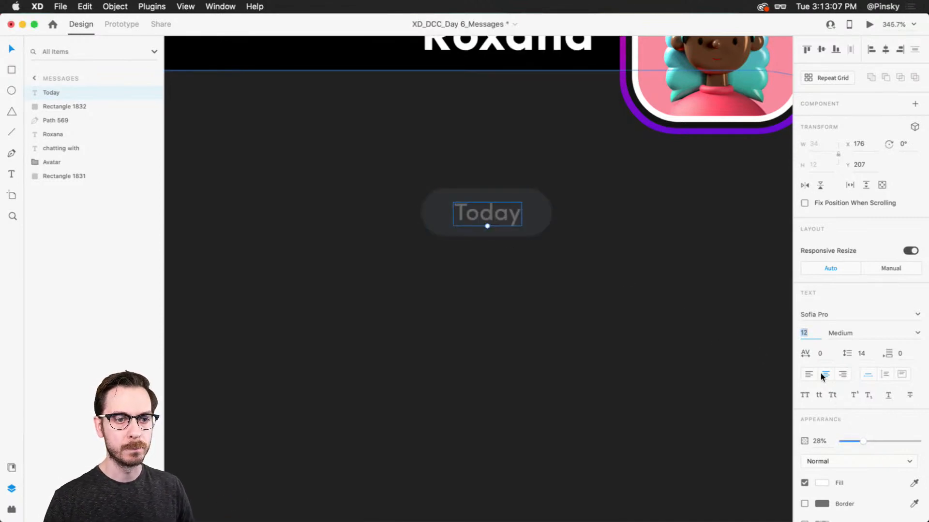
Select the pill together with its "Today" text, try moving them, and undo each move
shift+click(534, 210)
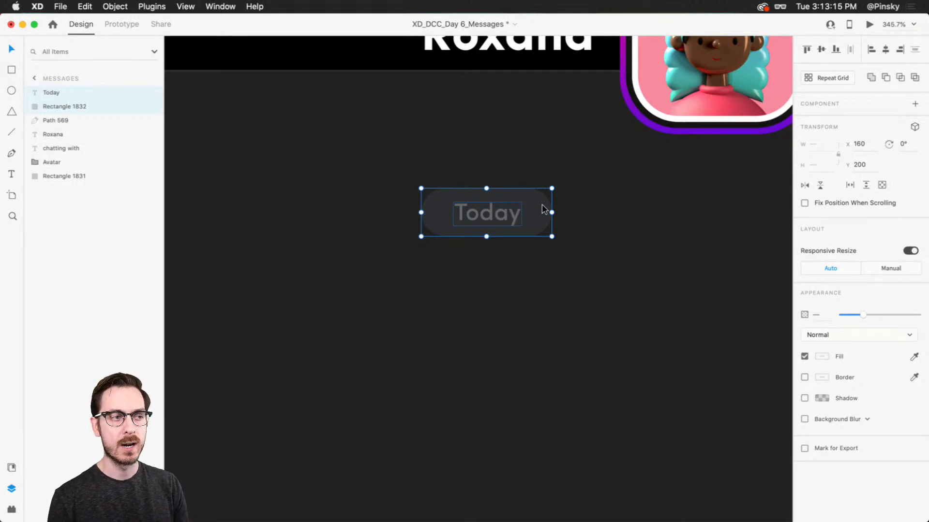
drag(530, 208, 525, 219)
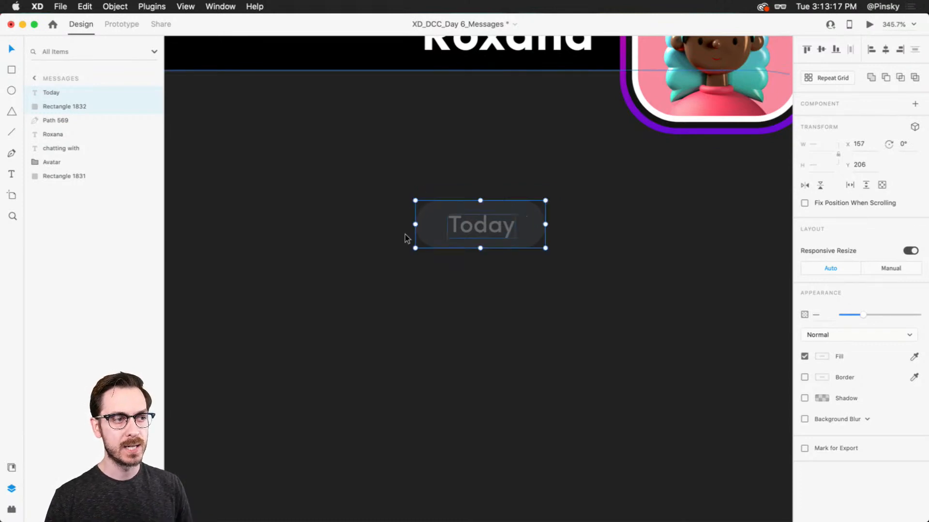
key(super+z)
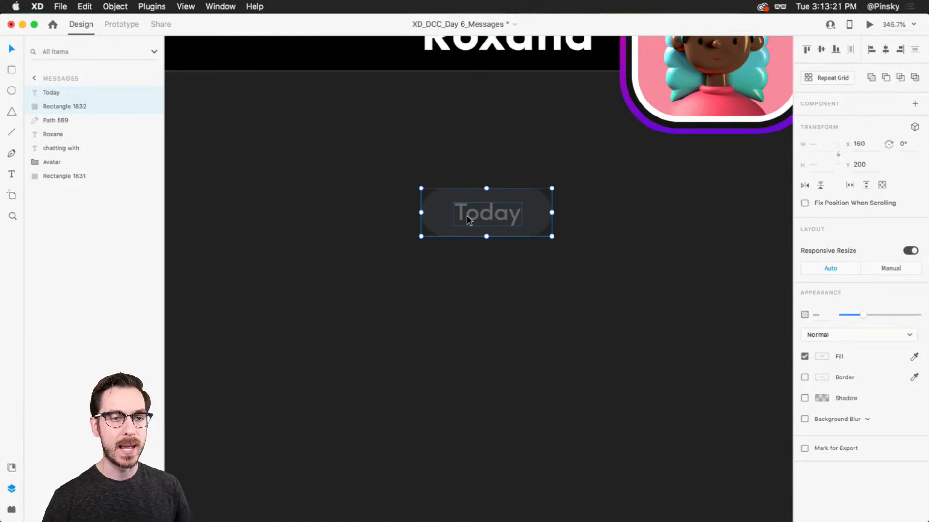
drag(485, 213, 497, 223)
key(super+z)
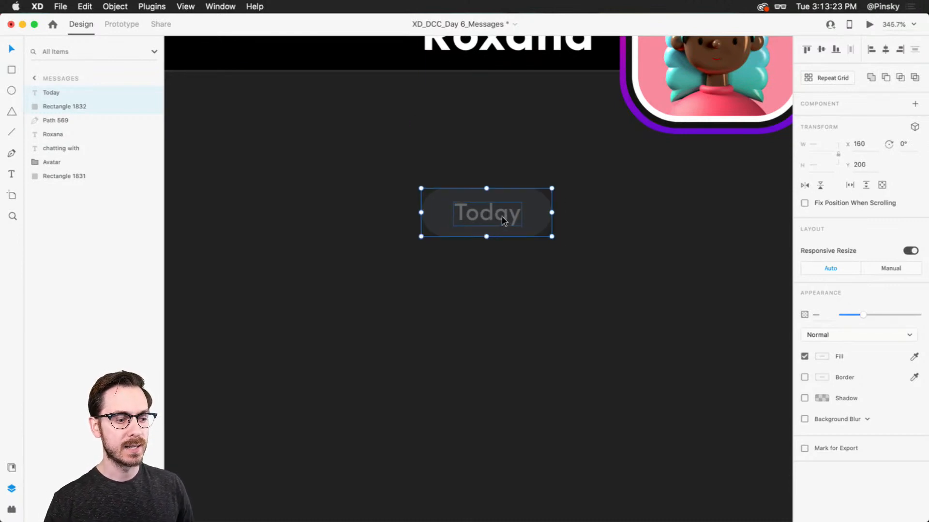
Group the pill with its text and name the group Today
key(super+g)
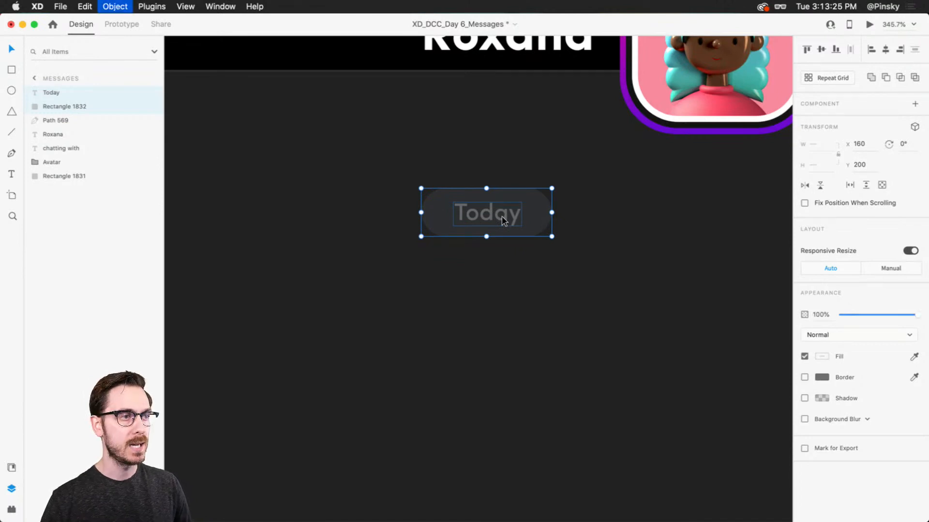
double_click(51, 95)
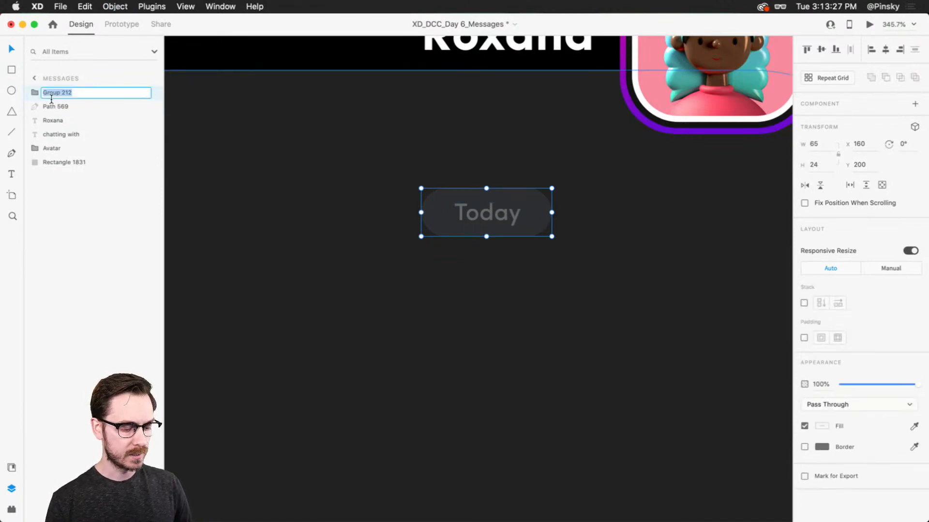
text(Today)
key(Return)
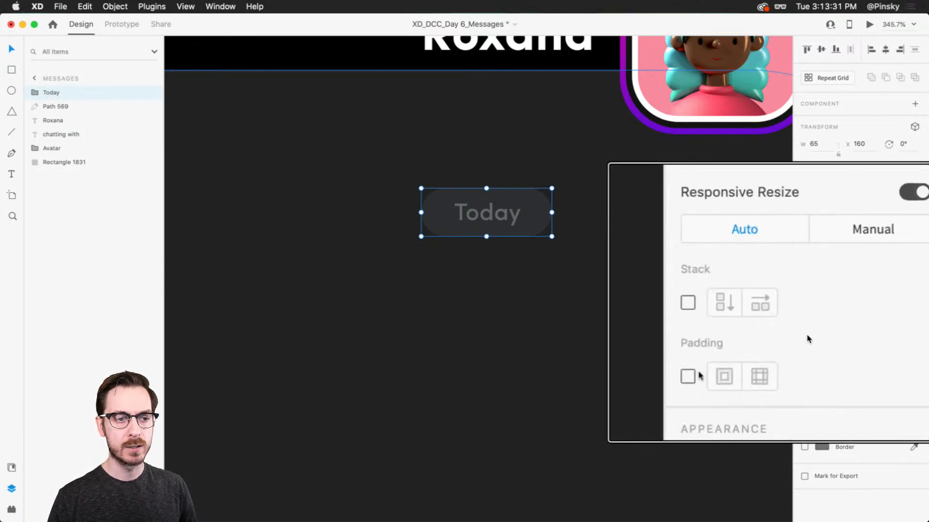
Turn on padding for the Today group and change its text to "Yesterday" to test the pill's resizing
click(805, 339)
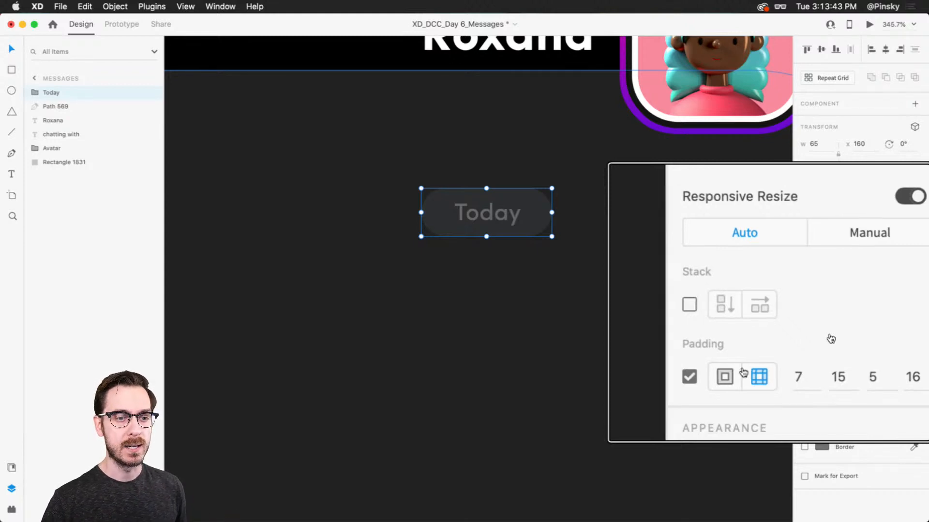
double_click(473, 208)
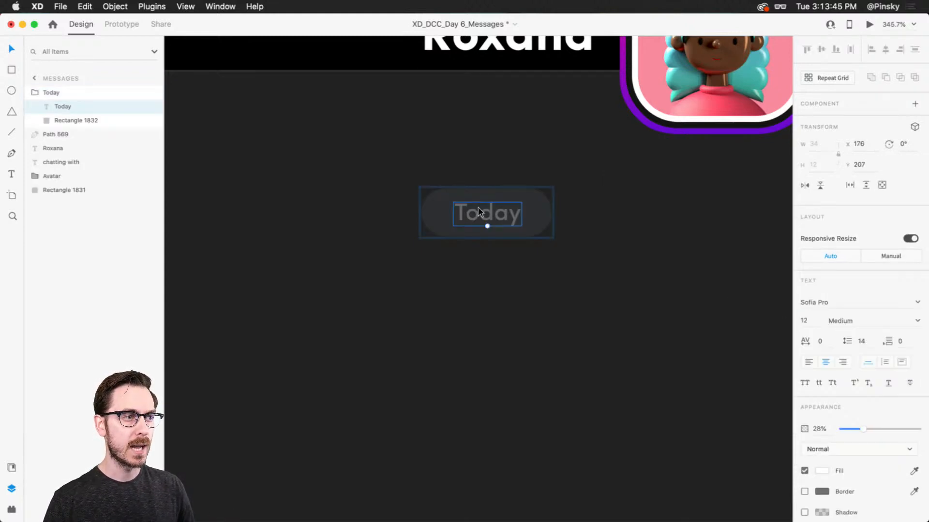
double_click(478, 213)
text(Yesterday)
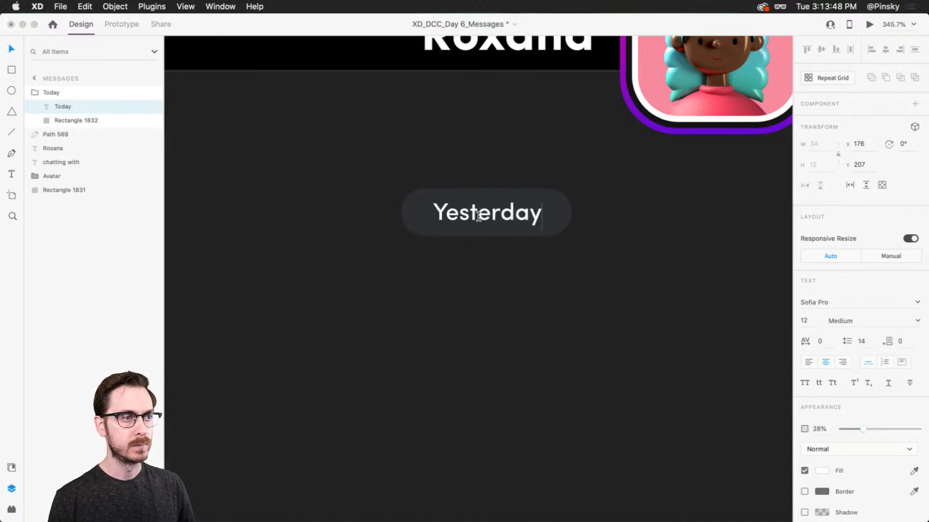
key(Escape)
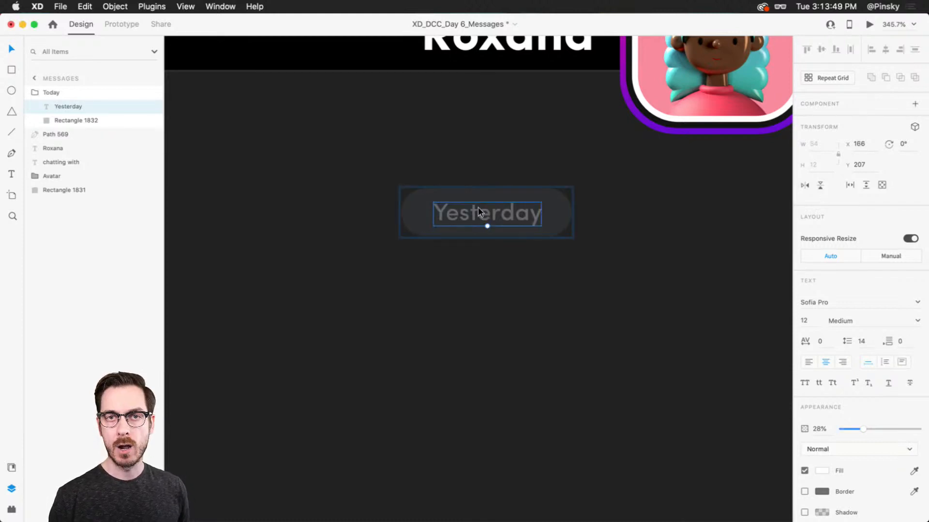
Center the Today group horizontally on the artboard and check its placement below the header
key(Escape)
scroll(481, 207, down, 5)
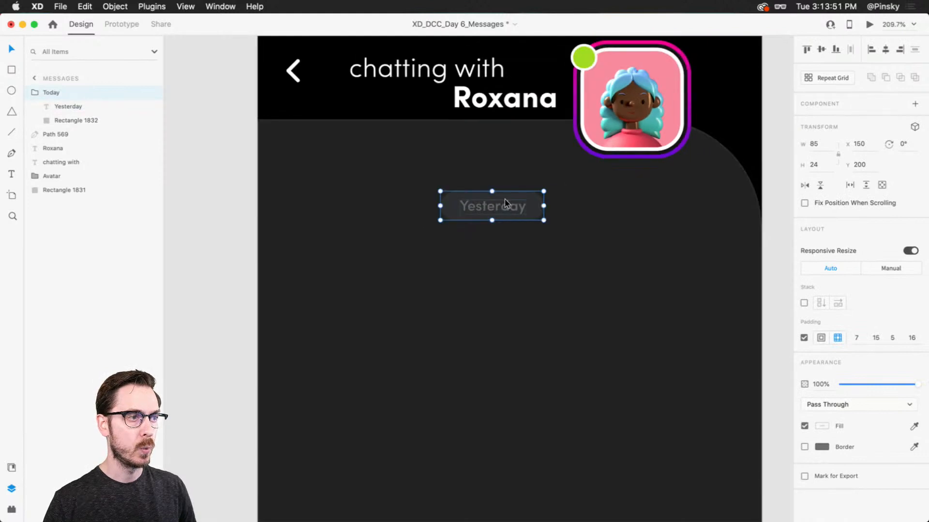
click(885, 50)
scroll(549, 208, down, 2)
scroll(549, 207, up, 3)
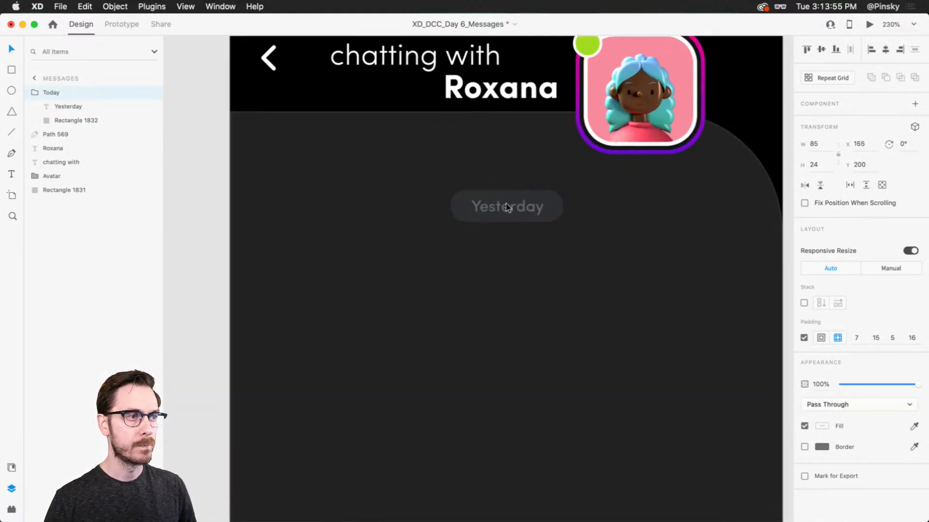
scroll(506, 206, down, 3)
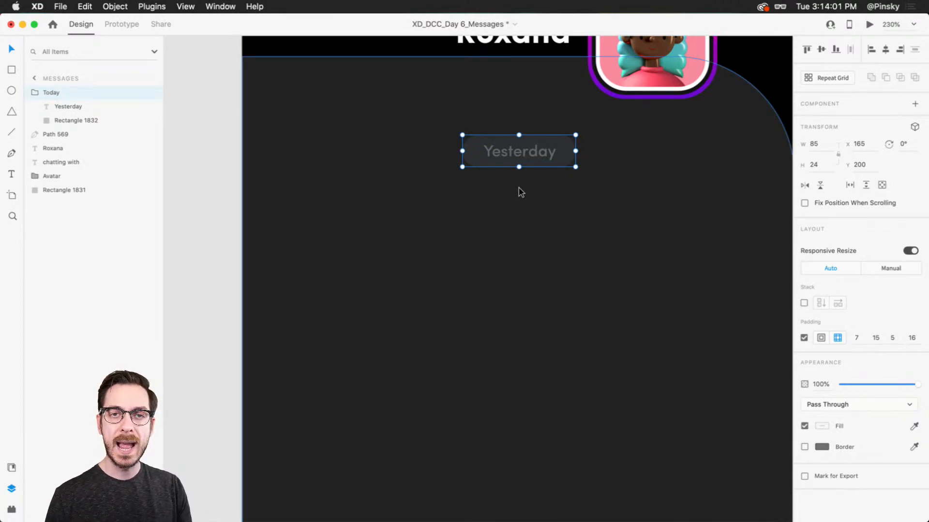
scroll(516, 214, down, 1)
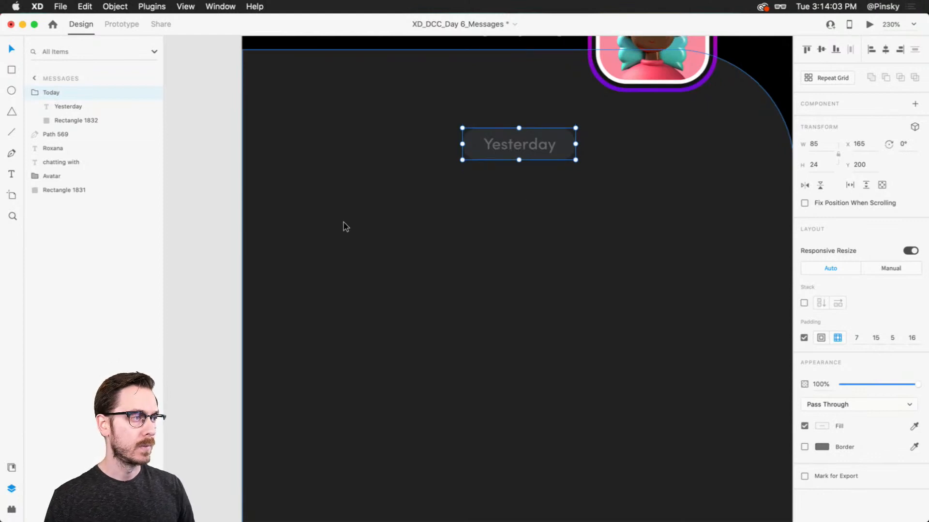
Draw a circle below the header near the artboard's edge, reposition it, and resize it to 35 by 35
key(r)
key(e)
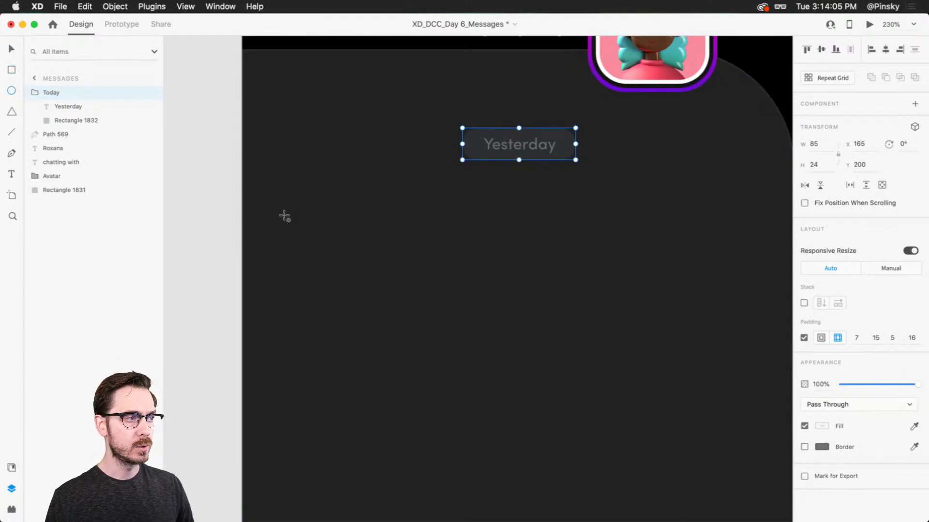
drag(283, 211, 339, 283)
click(311, 232)
key(super+z)
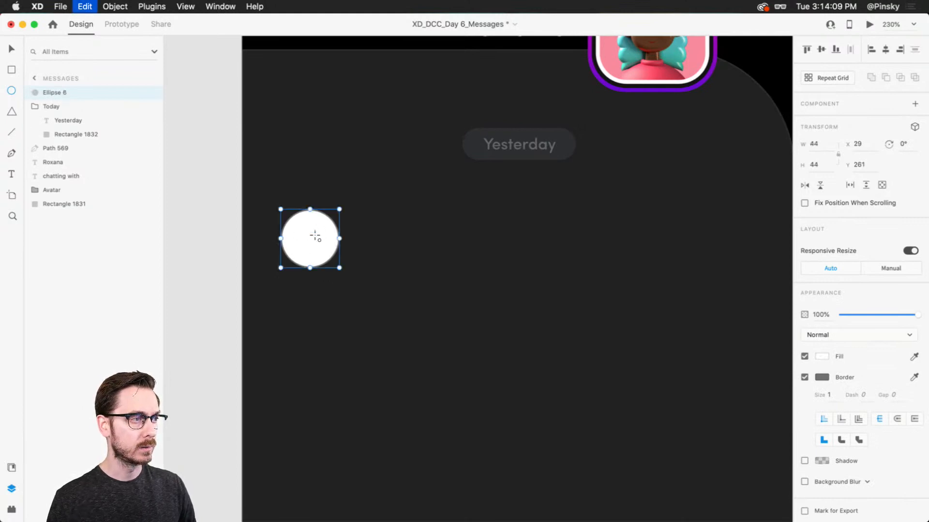
key(v)
drag(310, 228, 322, 229)
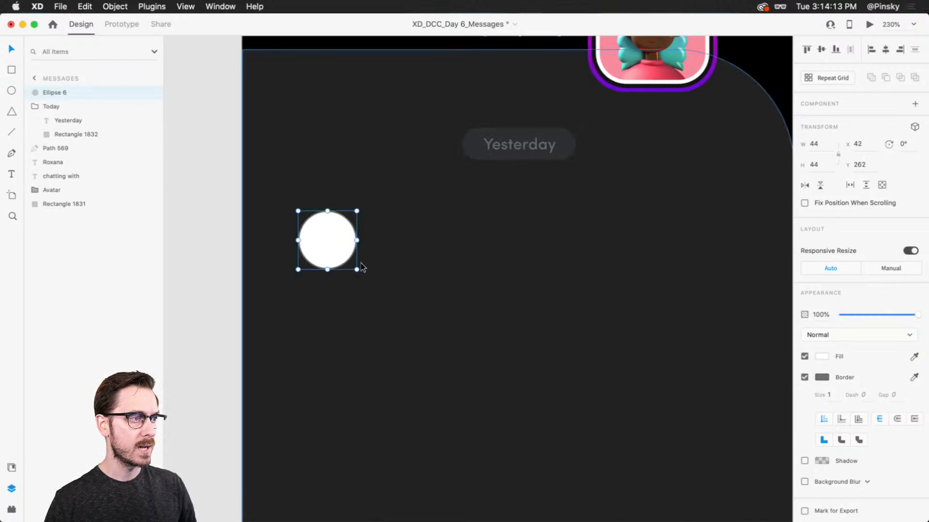
drag(358, 271, 345, 264)
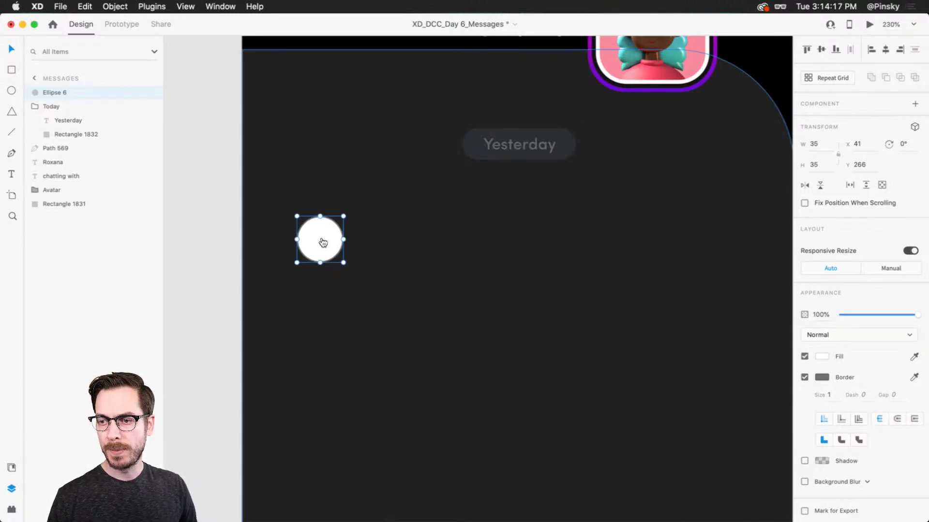
Switch to Finder and browse the Colorful folder for an avatar image, previewing ToyFaces_Colored_BG_30.jpg
key(super+Tab)
click(540, 255)
scroll(540, 255, up, 3)
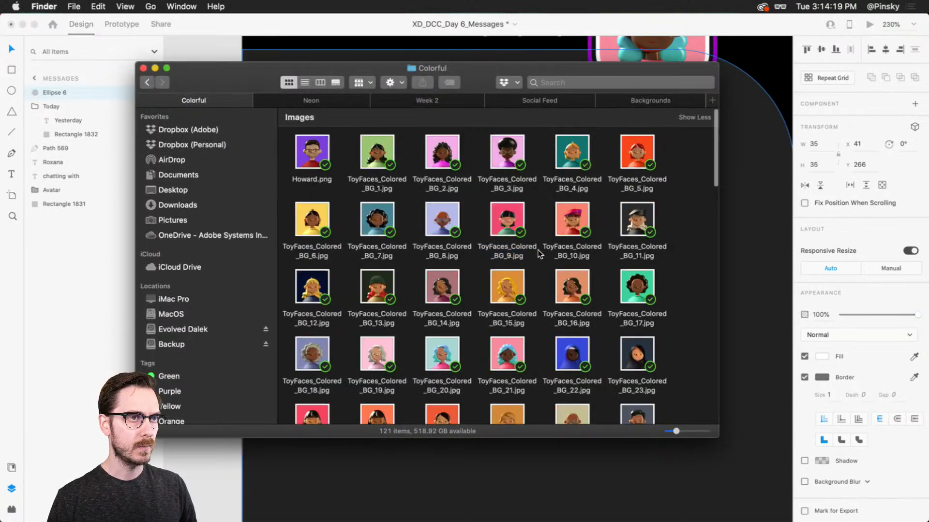
scroll(461, 246, down, 3)
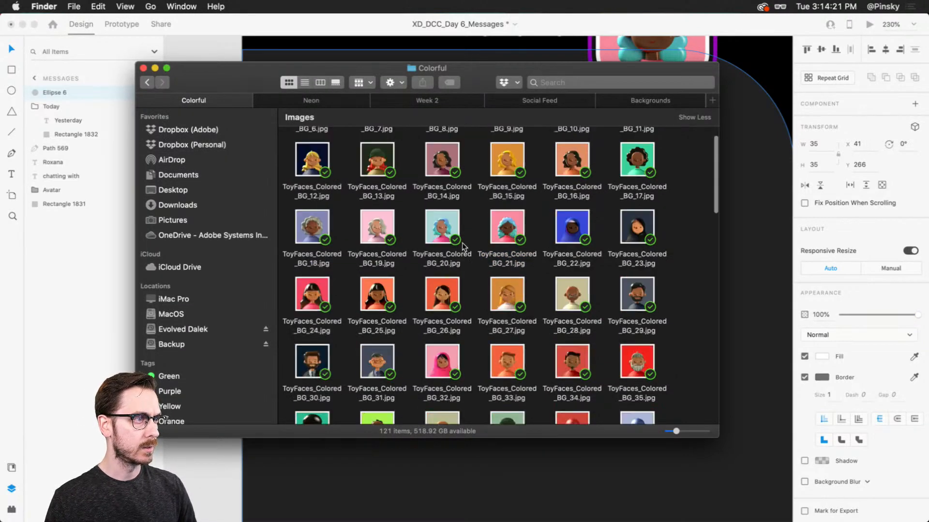
scroll(455, 238, down, 4)
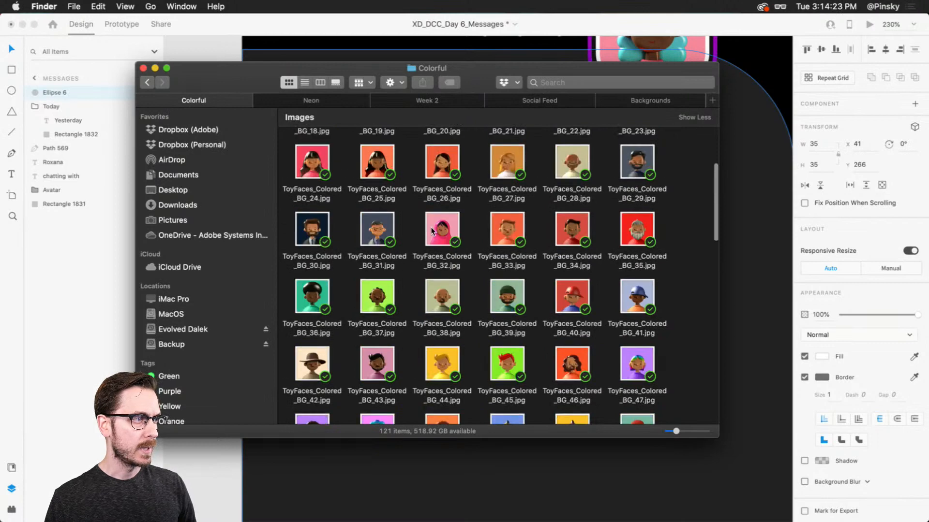
click(328, 229)
key(space)
key(space)
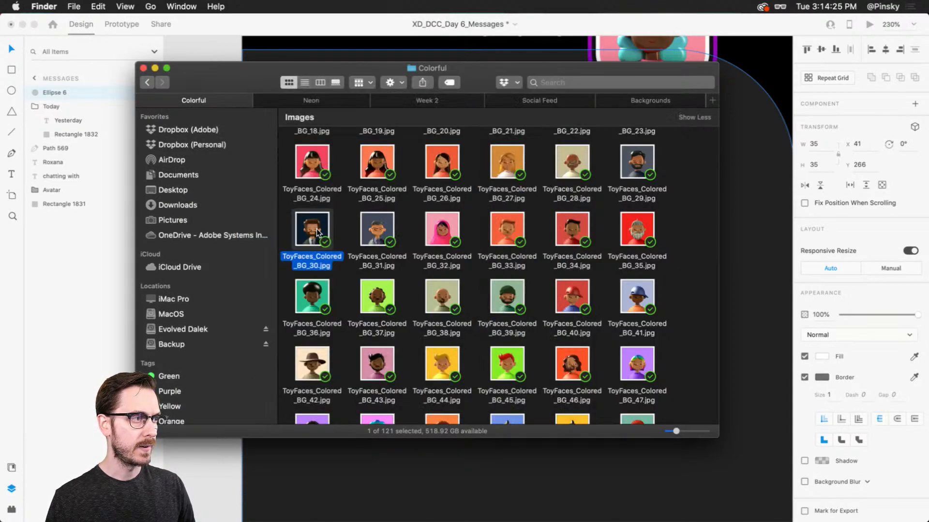
Preview ToyFaces_Colored_BG_41.jpg and place it into the circle as its image fill
scroll(318, 234, down, 3)
click(644, 214)
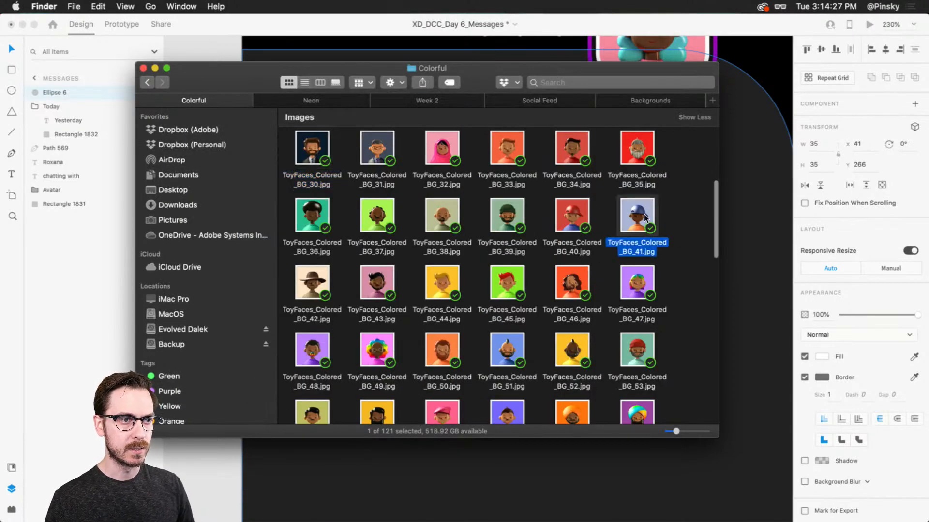
key(space)
key(space)
drag(643, 214, 325, 237)
Remove the border from the avatar circle and move it straight down to Y 288
click(805, 378)
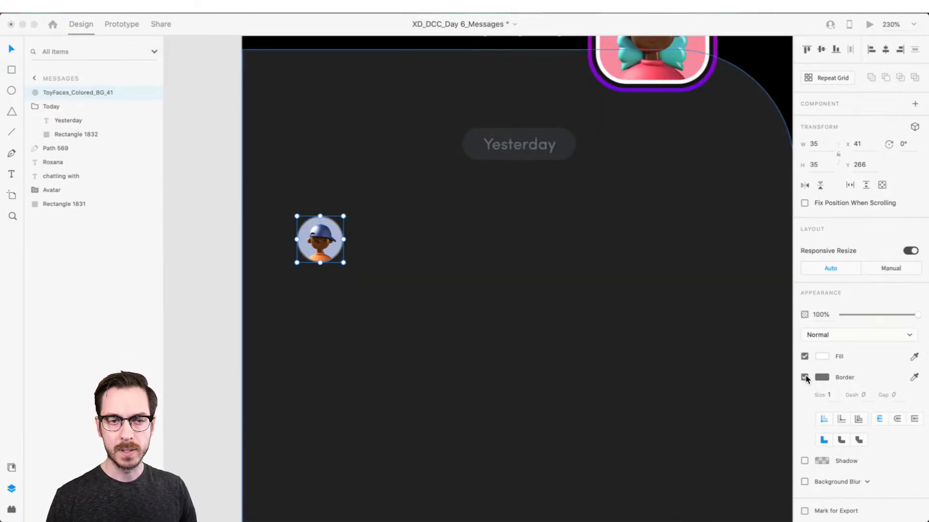
click(805, 377)
click(324, 236)
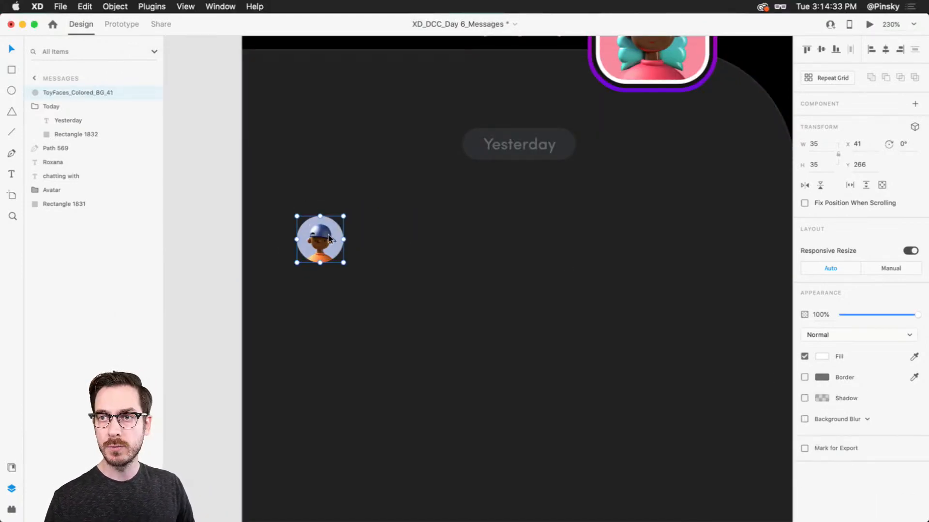
drag(328, 238, 329, 267)
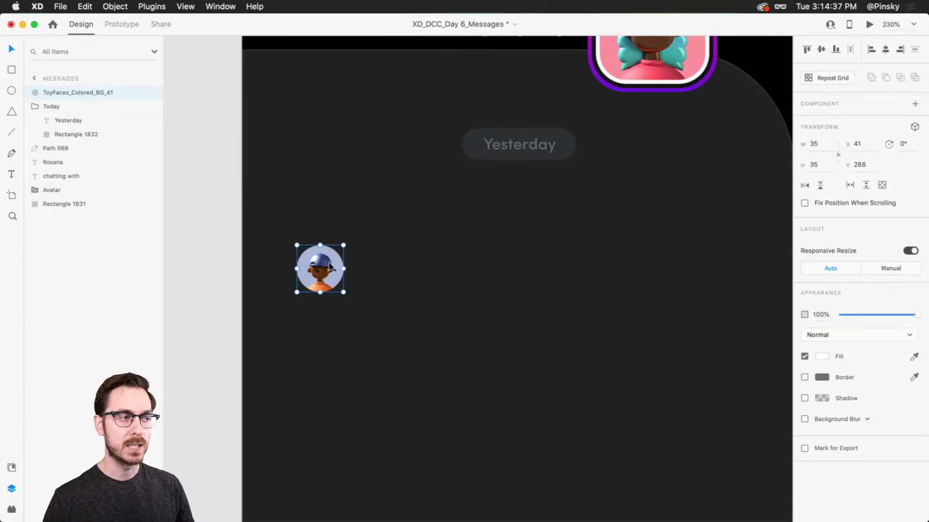
Draw a rounded message bubble about 273 by 35 beside the avatar and paste the Yesterday pill's appearance onto it
key(r)
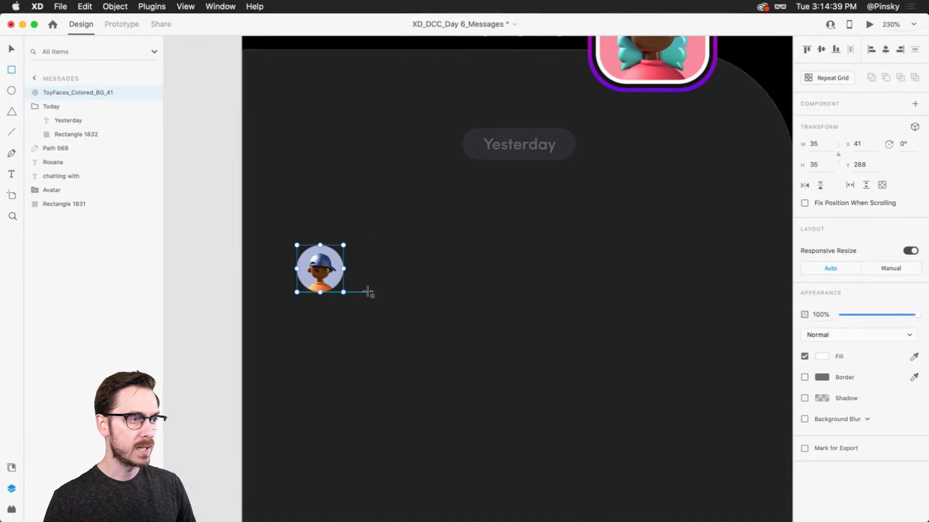
mouse_move(371, 292)
mouse_down()
mouse_move(730, 245)
mouse_move(758, 254)
mouse_move(654, 235)
mouse_move(659, 250)
mouse_move(598, 265)
mouse_move(443, 265)
mouse_up()
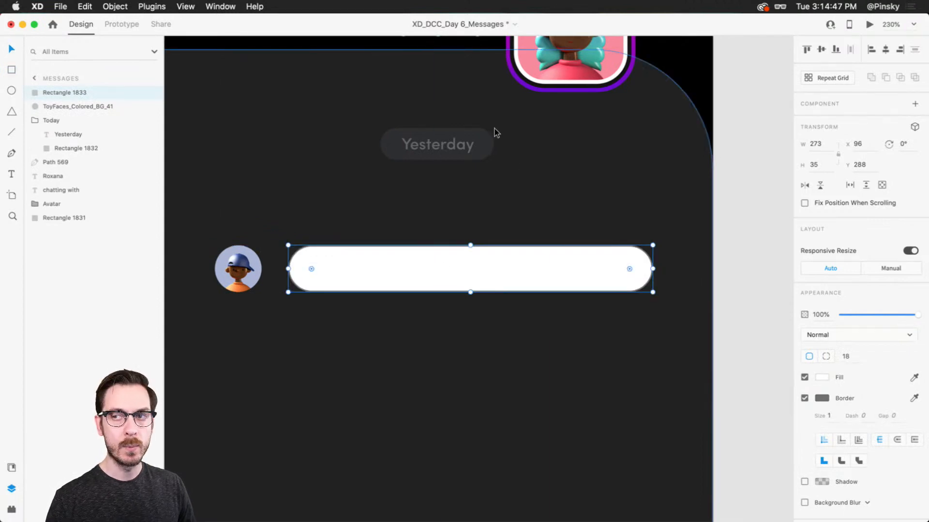
double_click(488, 144)
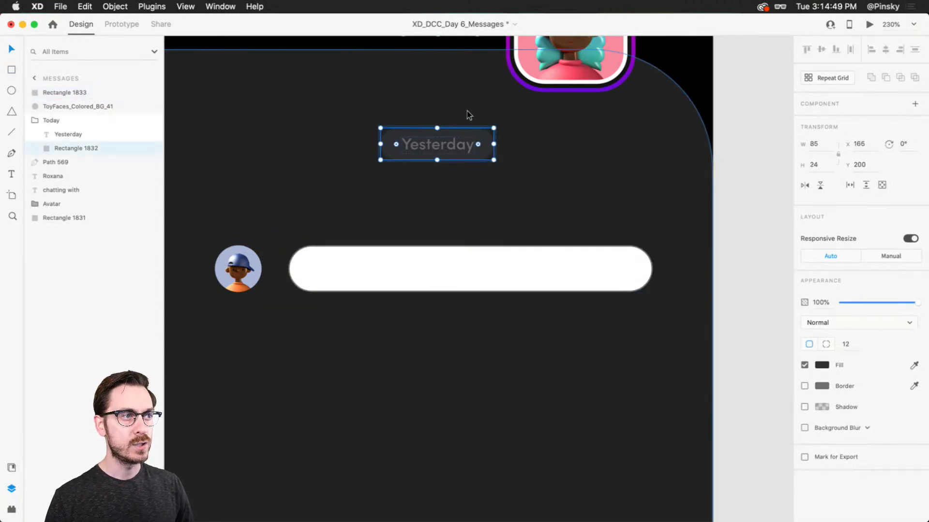
scroll(475, 137, up, 5)
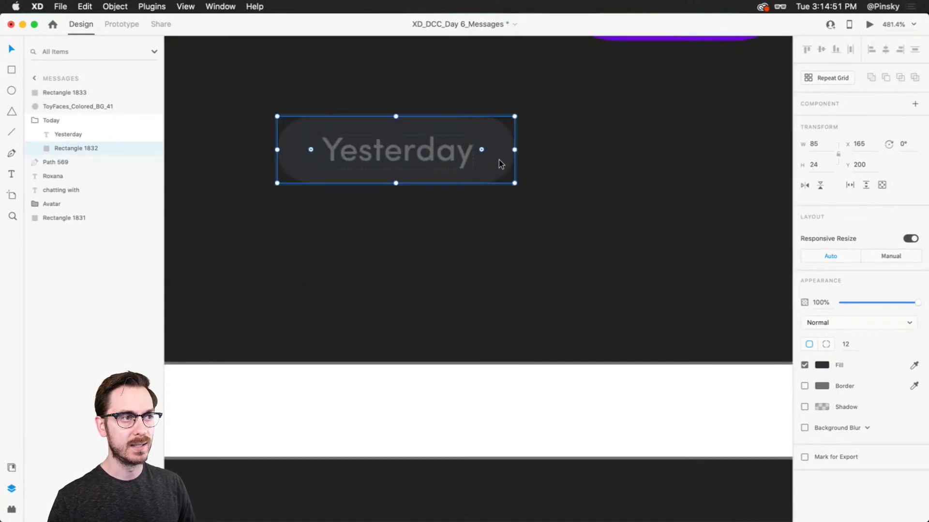
scroll(501, 161, down, 5)
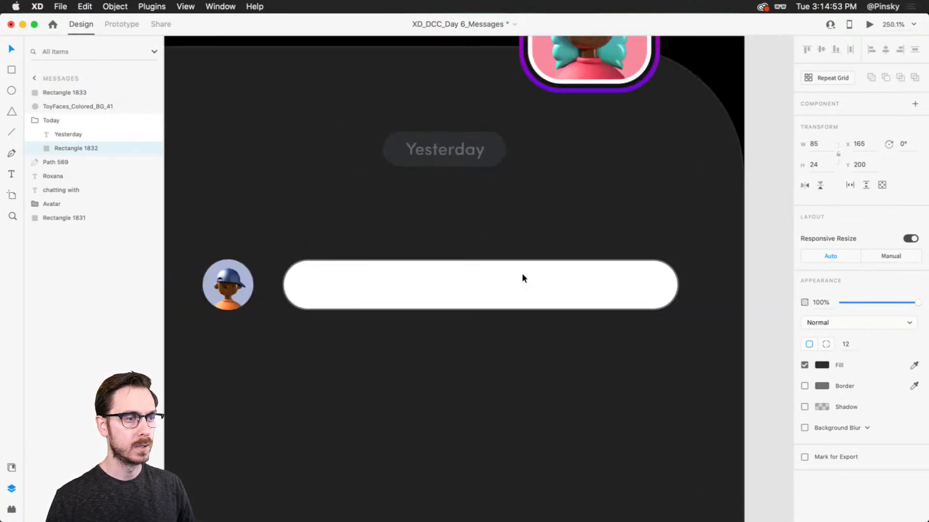
click(520, 282)
right_click(521, 275)
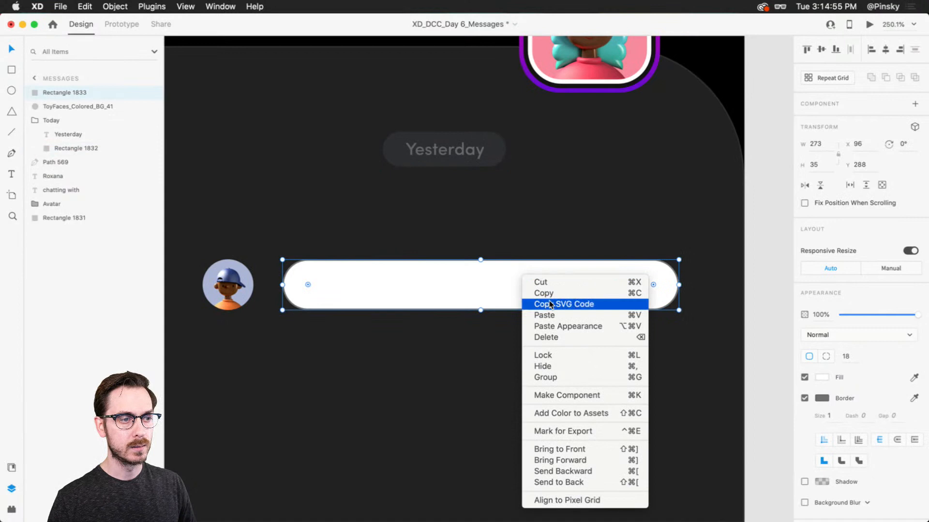
click(575, 327)
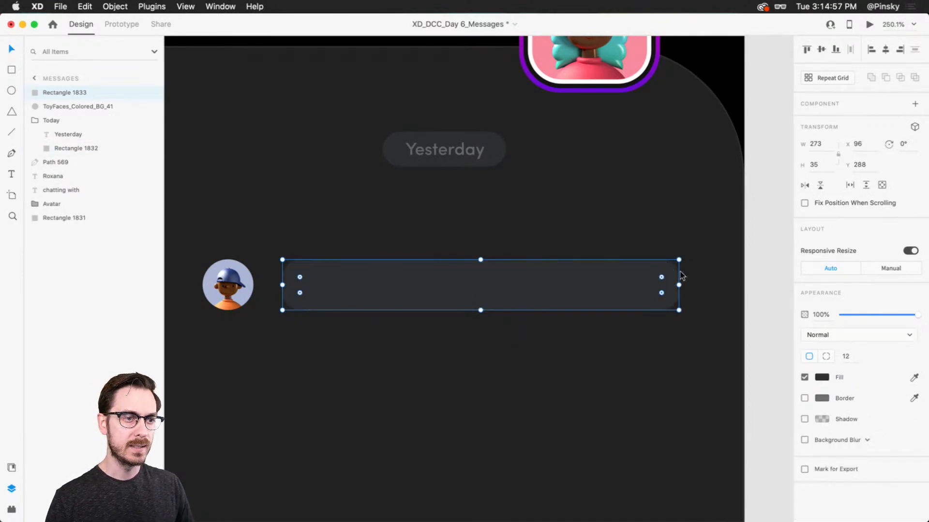
Set the message bubble's corner radius to 8 and lighten its fill to #3D3F41
drag(662, 278, 668, 272)
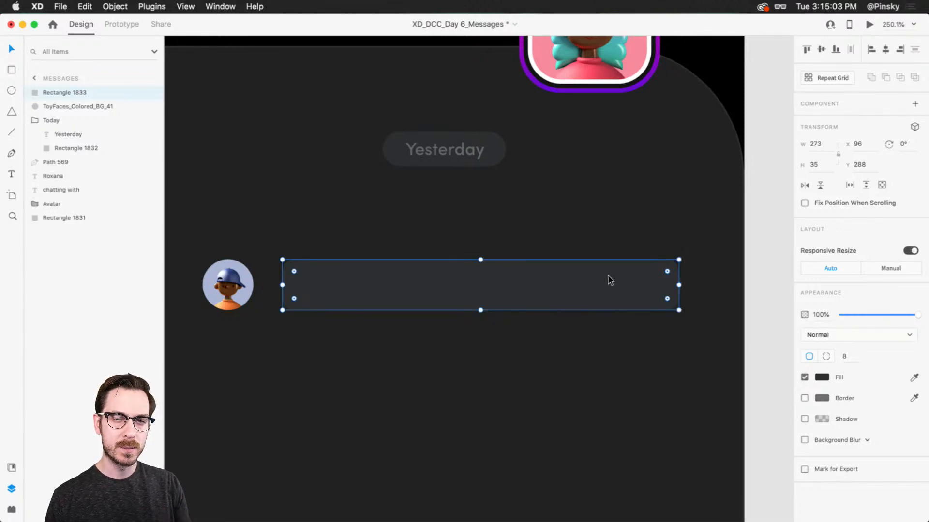
click(822, 377)
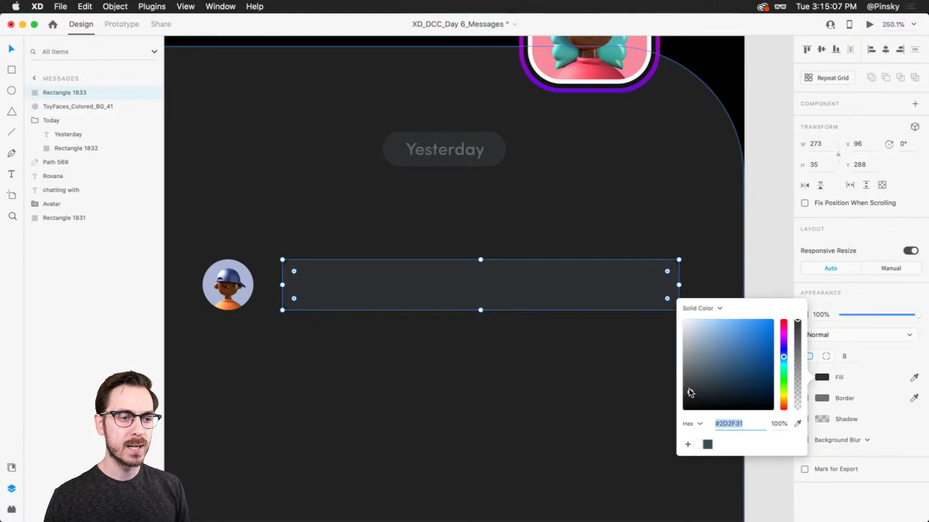
drag(690, 392, 690, 389)
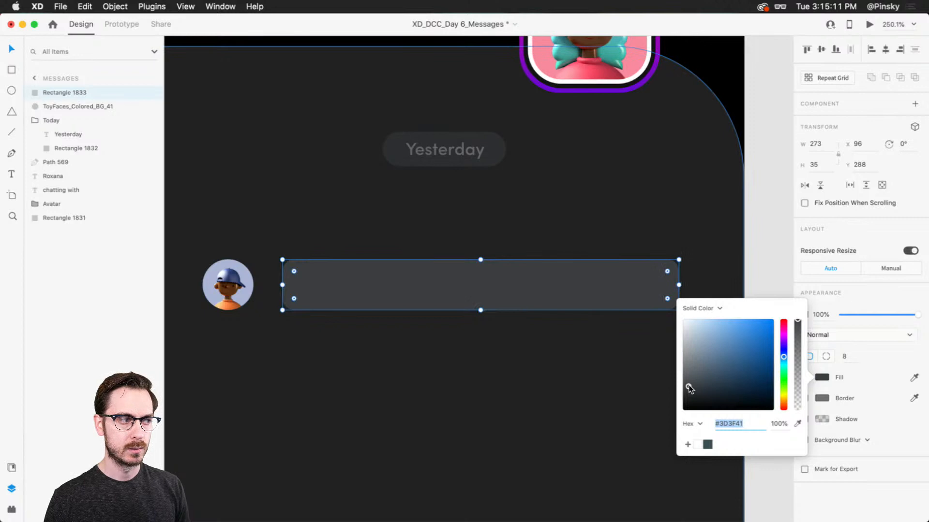
click(517, 277)
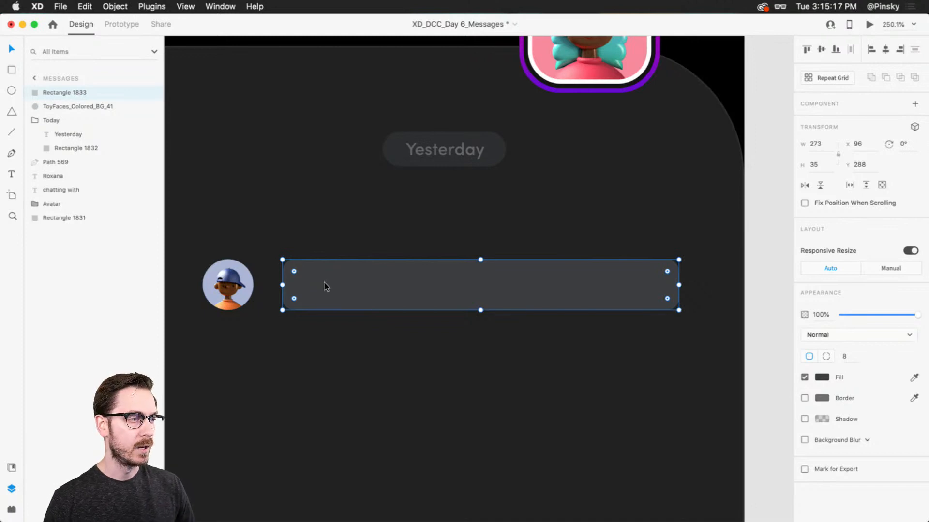
Add an area text box about 246 wide inside the message bubble reading "Hello!"
key(t)
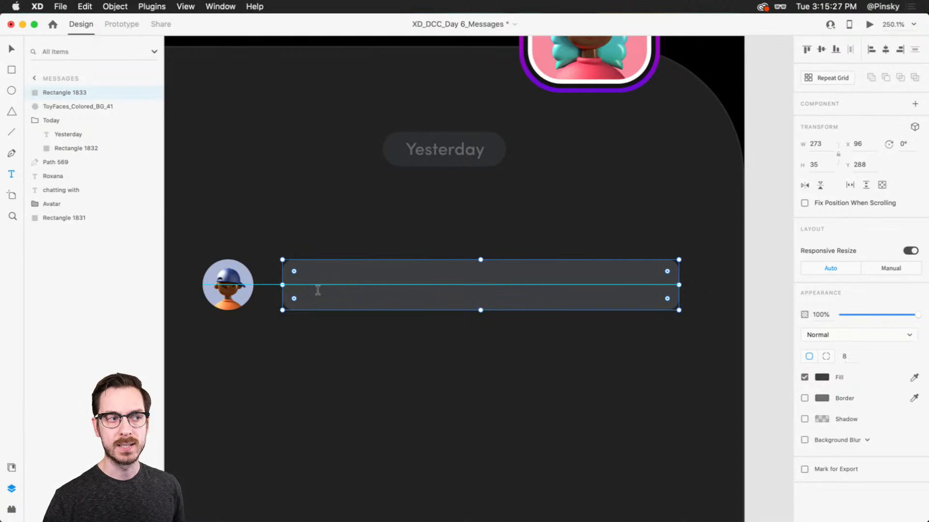
drag(301, 287, 658, 302)
text(Hello!)
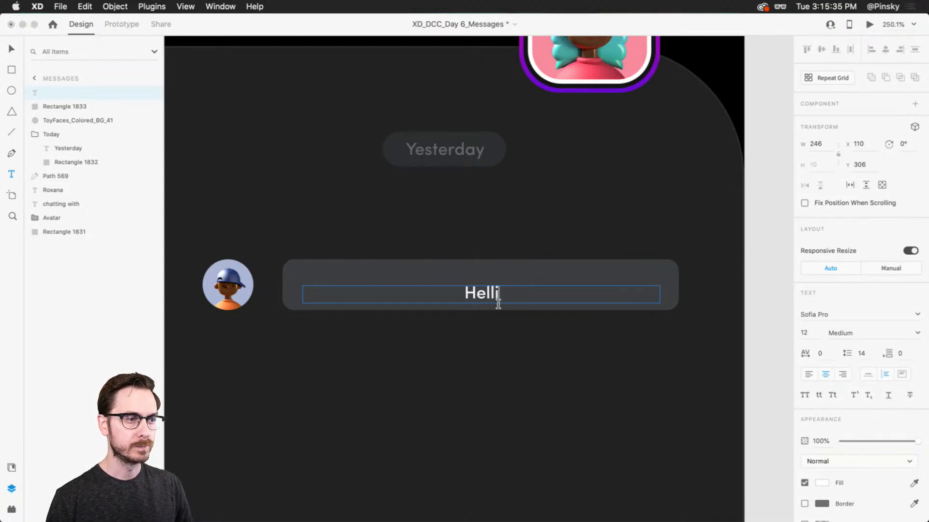
key(Escape)
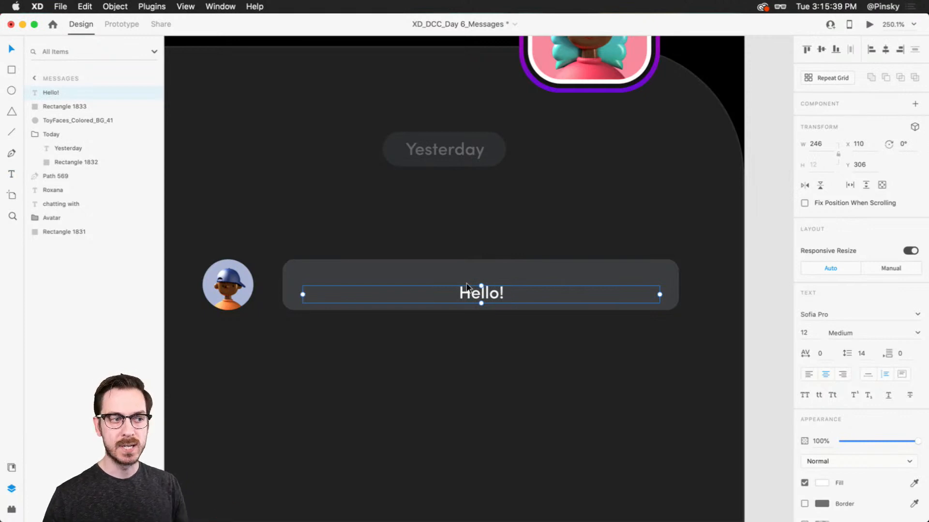
Move the Hello! text up to Y 300, left-align it, and adjust its box to X 107 and width 249
drag(471, 291, 473, 279)
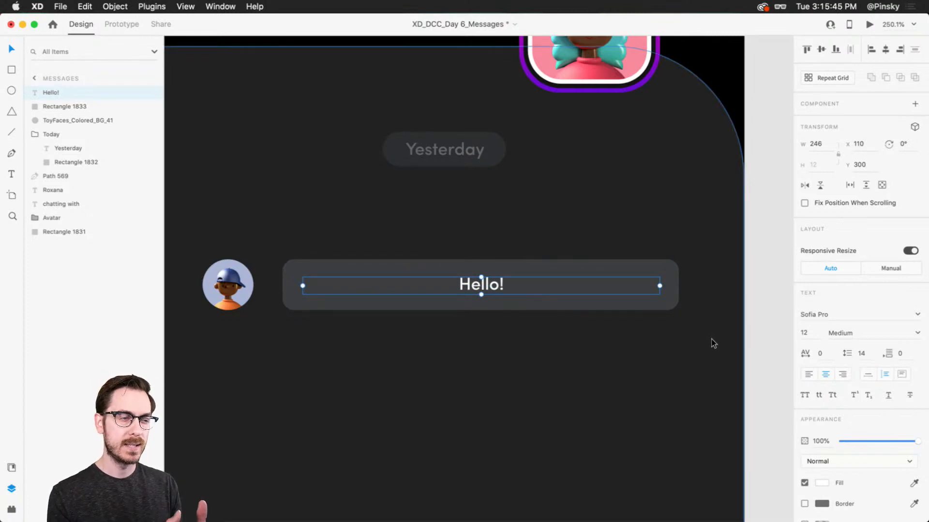
click(808, 375)
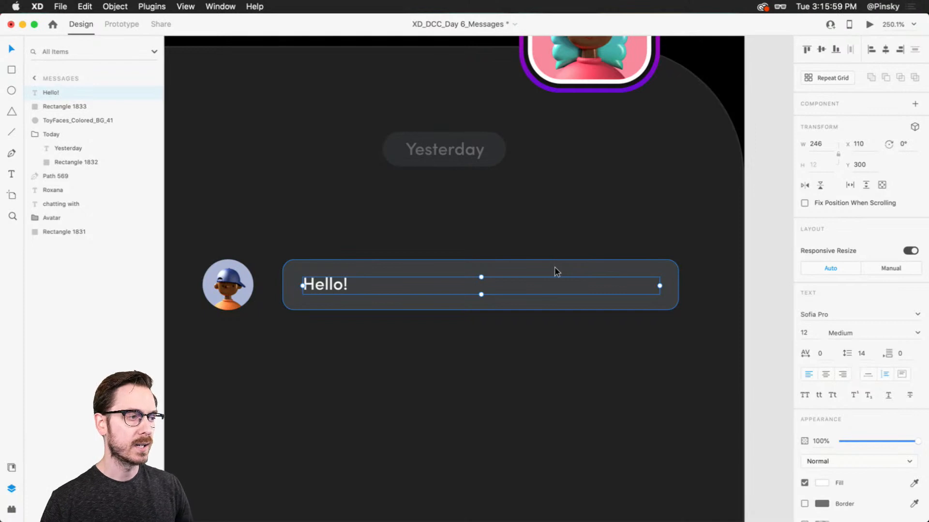
drag(323, 283, 319, 284)
drag(655, 286, 659, 285)
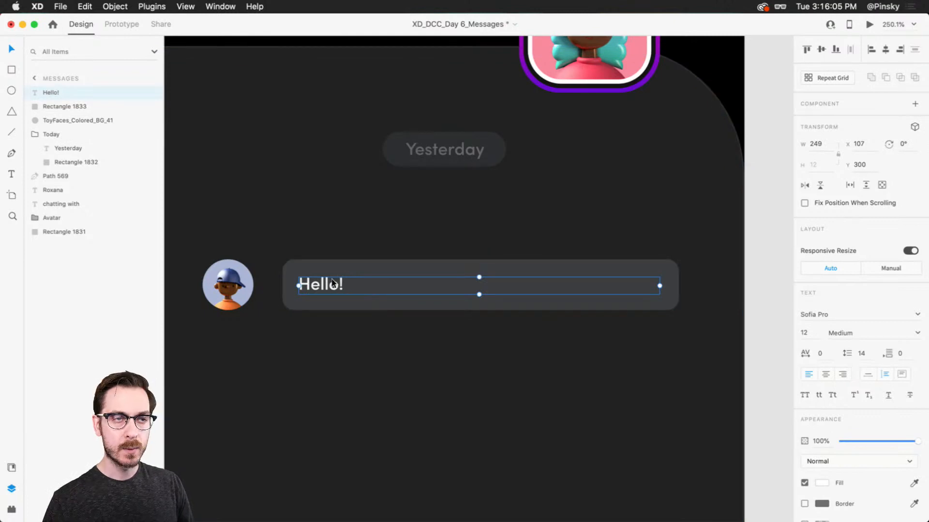
Group the Hello! text with its bubble rectangle and name the group Message
shift+click(353, 287)
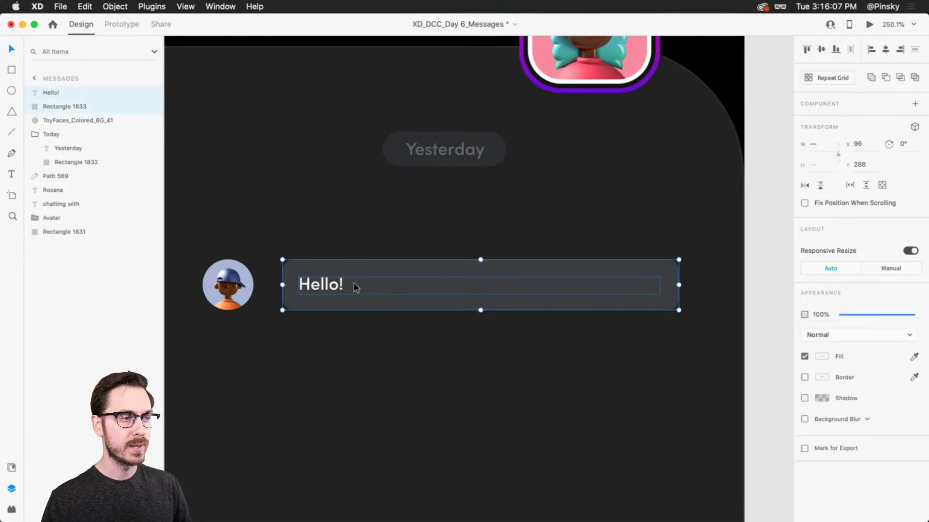
key(super+g)
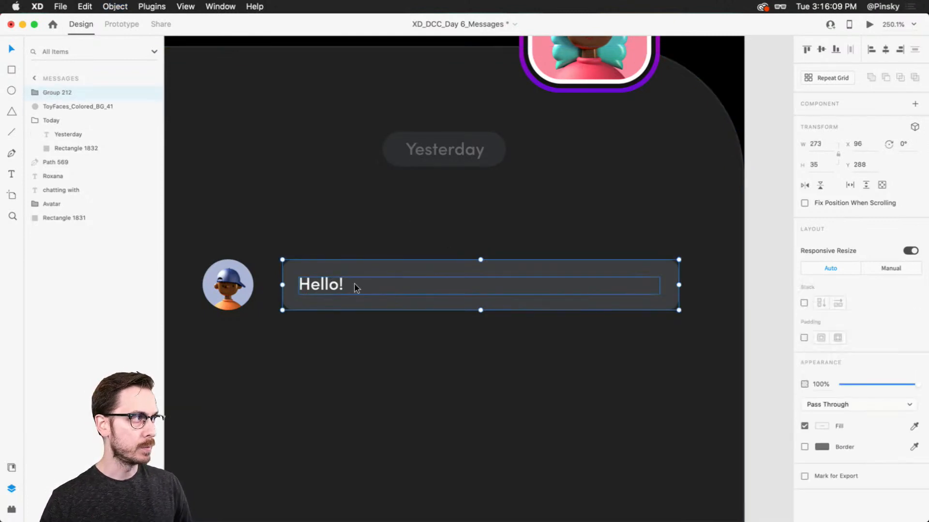
double_click(52, 93)
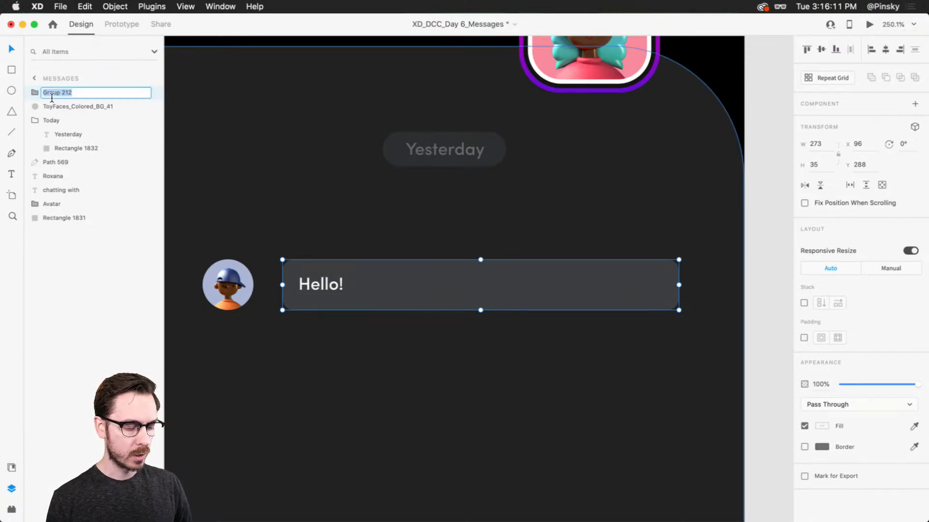
text(Message)
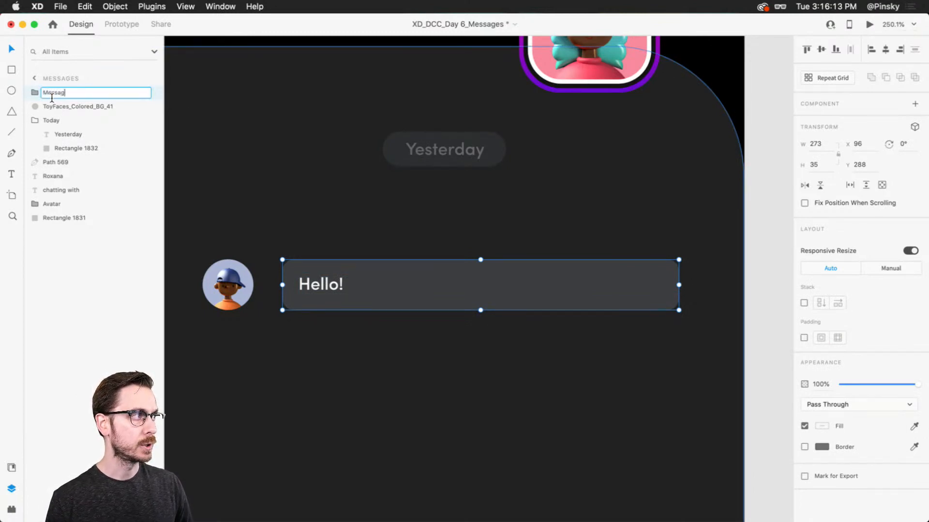
key(Return)
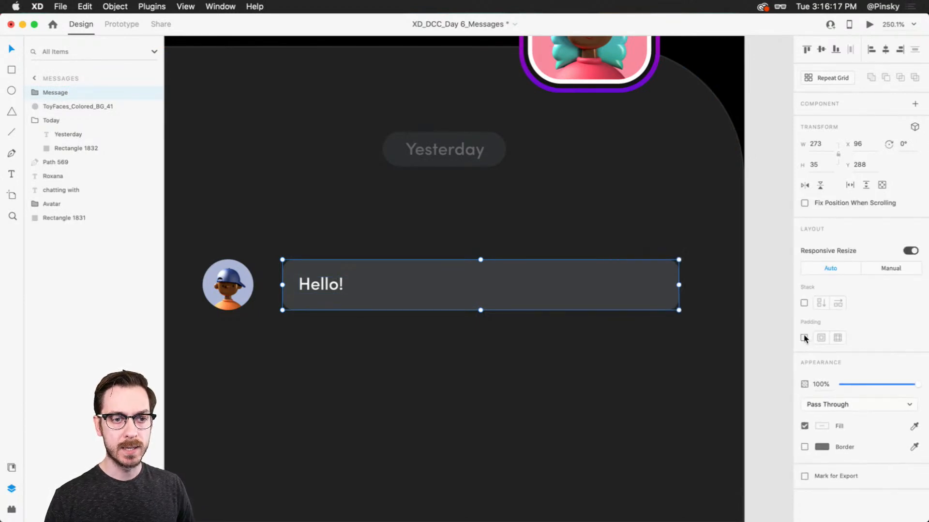
Extend the Hello! text in the bubble with "When you have a moment, I need to chat with you about something..."
double_click(342, 282)
double_click(342, 282)
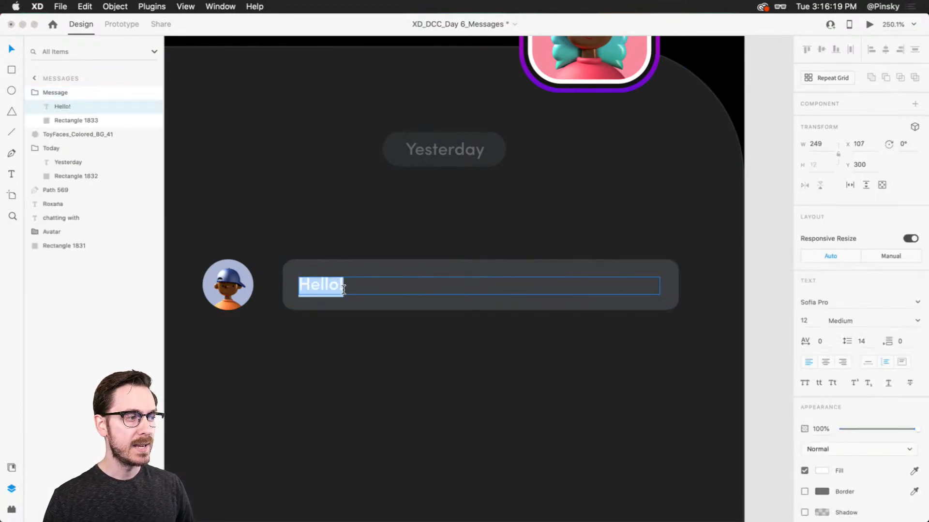
click(348, 287)
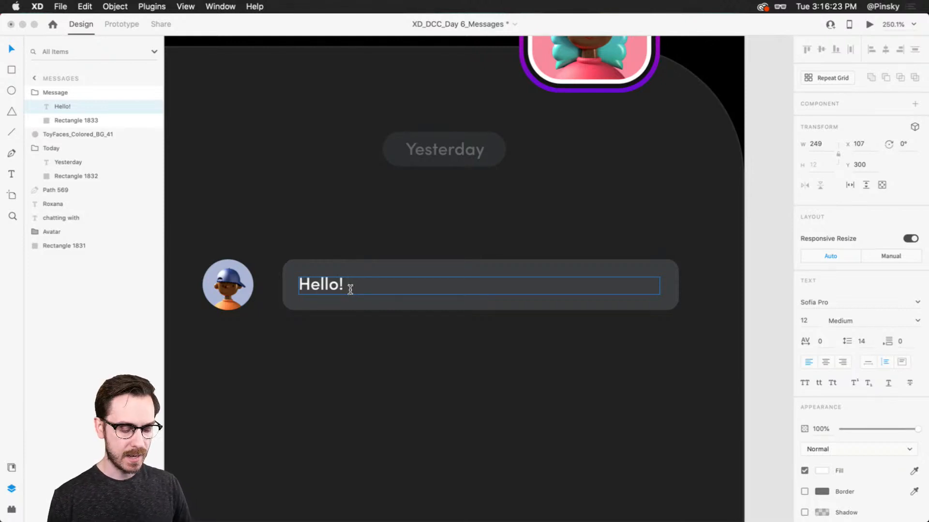
text(When you have a )
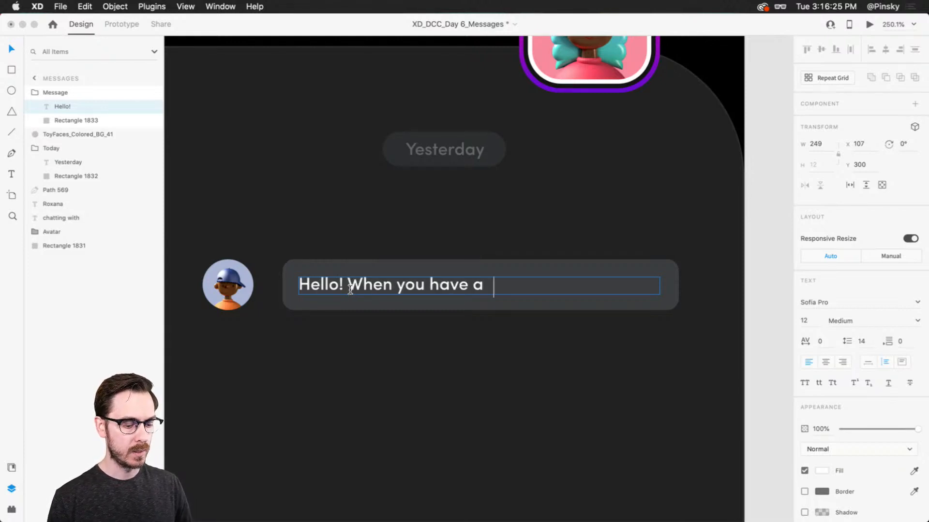
text(moment,)
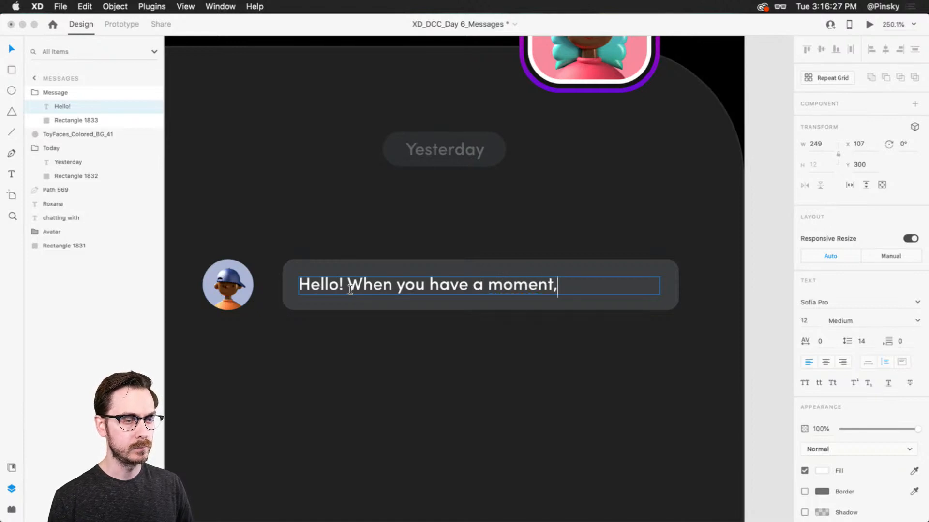
text( I need to )
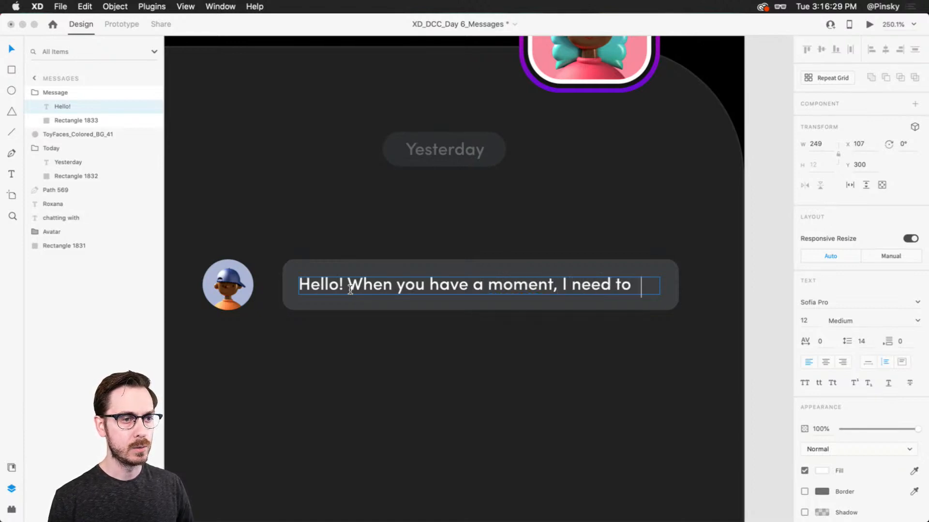
text(chat with )
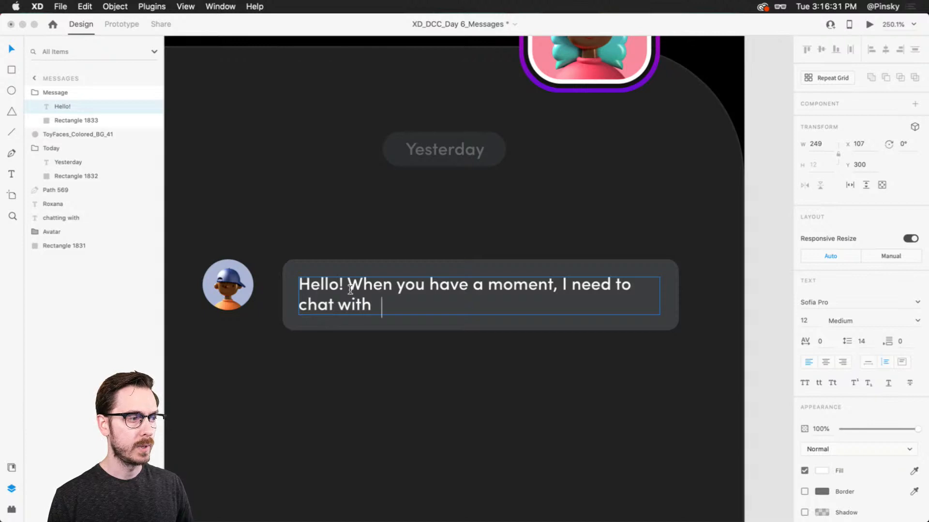
text(you about something)
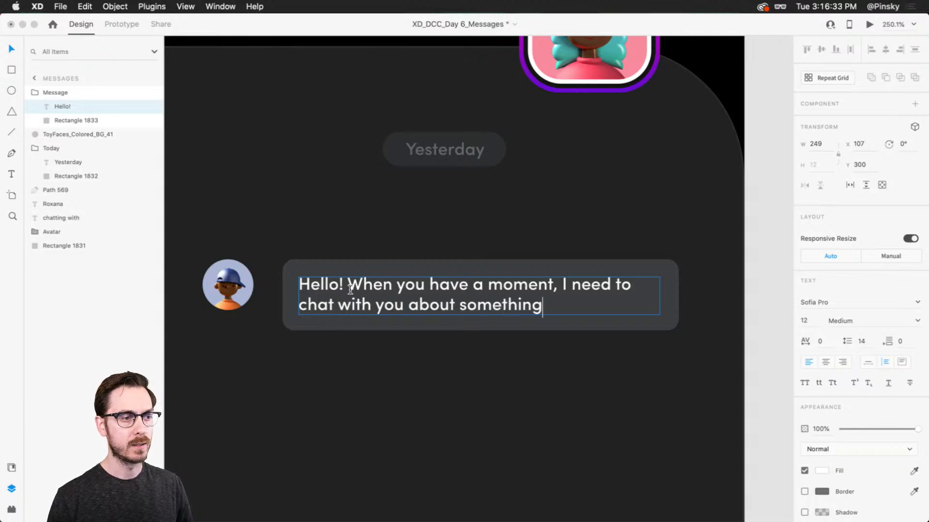
text(...)
key(Escape)
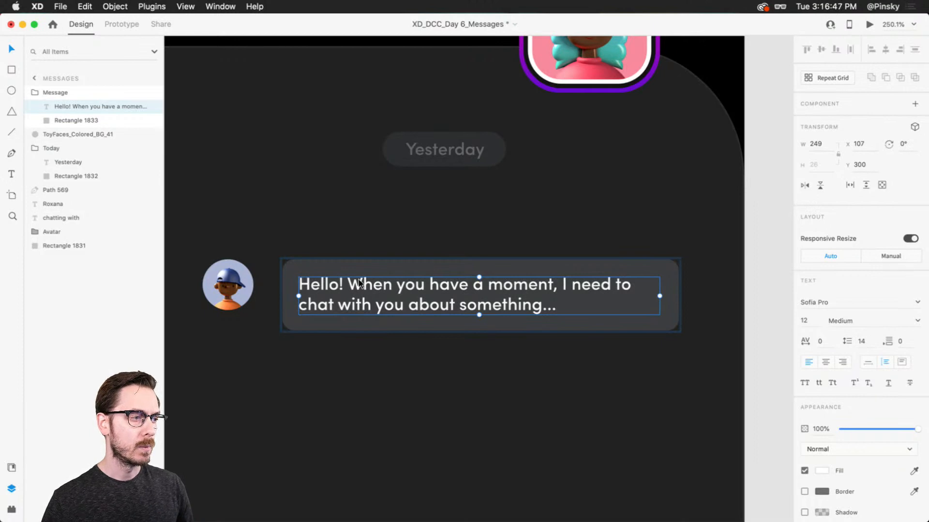
Remove the added sentence so that only "Hello!" is left in the message bubble
double_click(350, 285)
drag(346, 289, 602, 321)
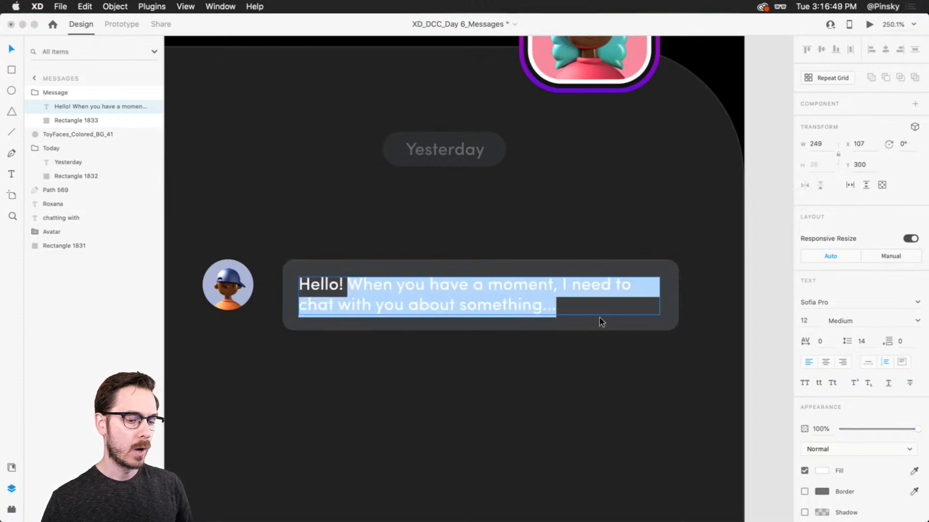
key(BackSpace)
key(Escape)
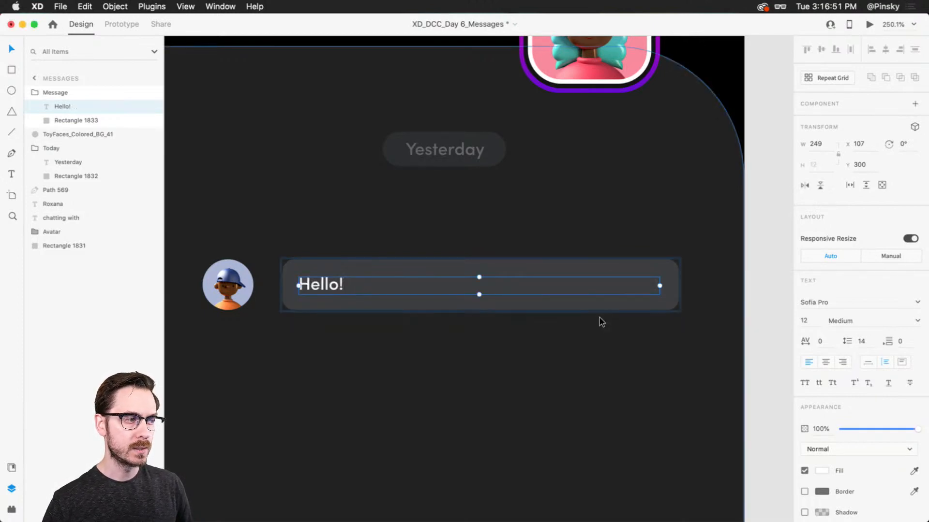
Draw a 328 by 35 rectangle spanning the avatar and message bubble, and order it directly beneath the avatar
click(209, 267)
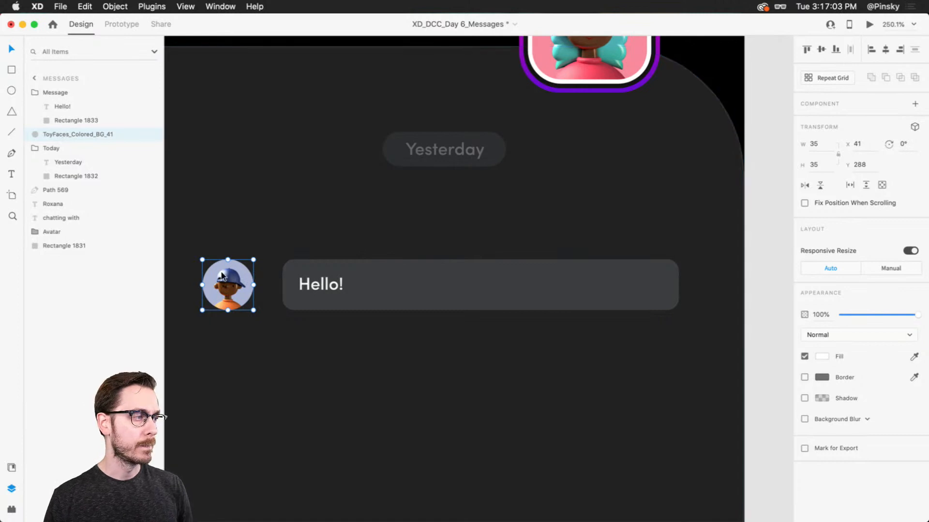
scroll(290, 299, up, 2)
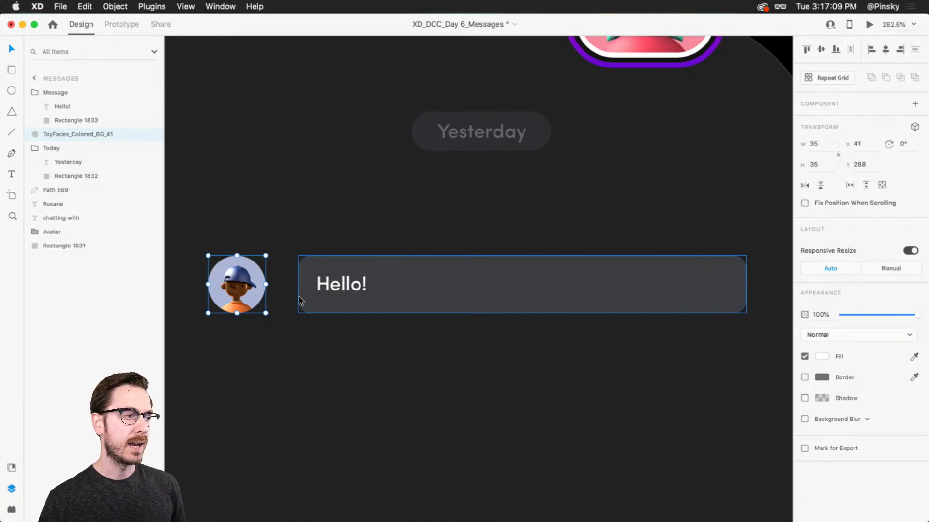
key(Escape)
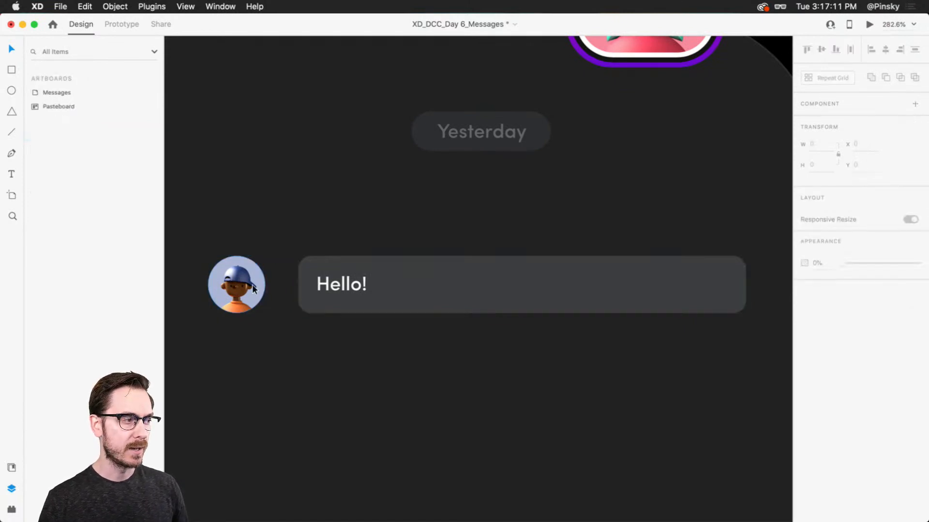
key(r)
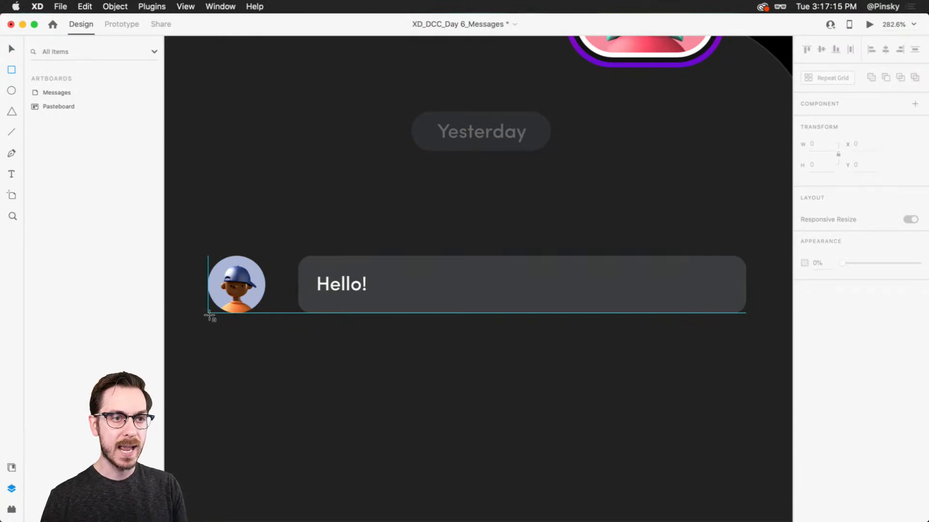
mouse_move(208, 315)
mouse_down()
mouse_move(690, 260)
mouse_move(749, 255)
mouse_move(746, 263)
mouse_move(747, 256)
mouse_up()
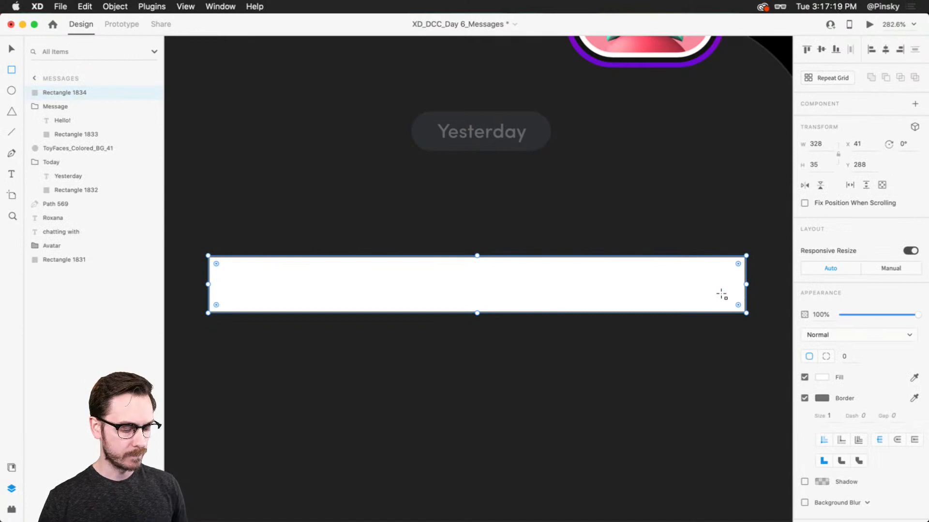
key(v)
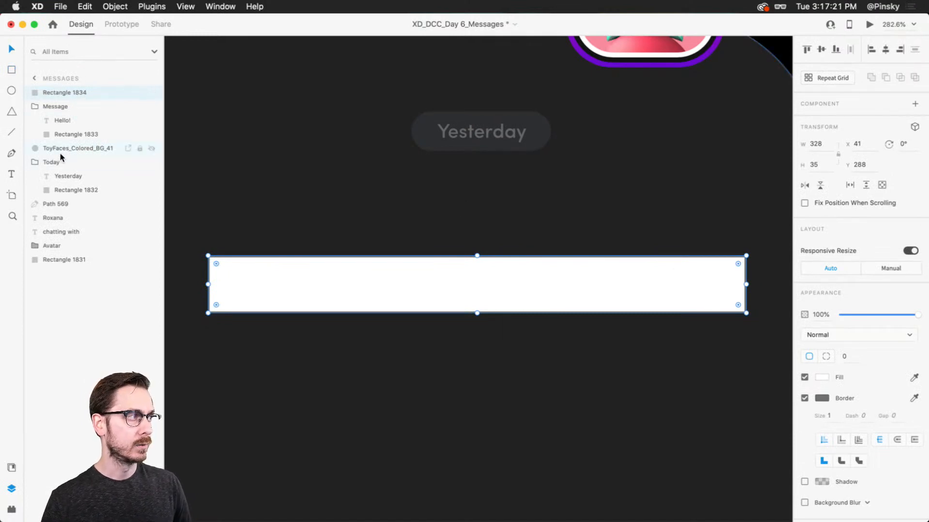
drag(78, 92, 77, 149)
Group the ToyFaces avatar with the new rectangle and name the group Background
click(68, 136)
shift+click(68, 149)
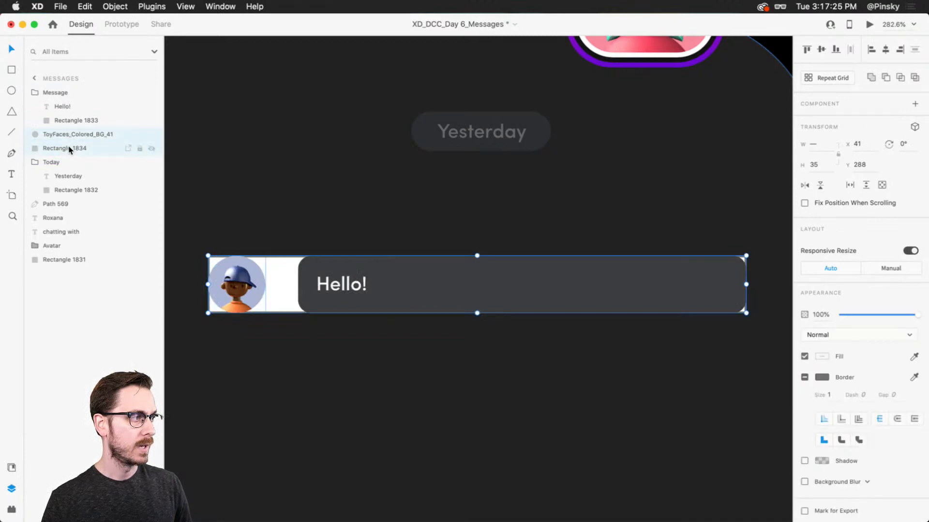
key(super+g)
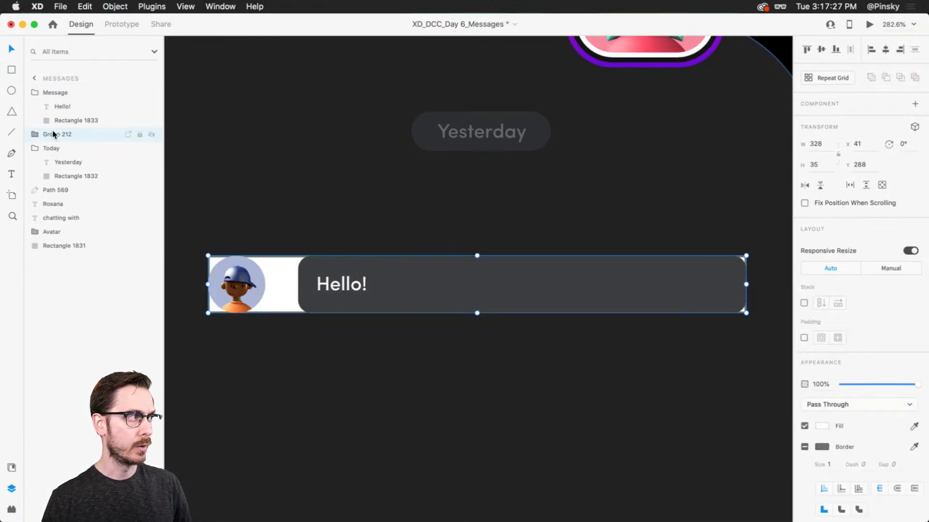
double_click(56, 134)
text(Background)
key(Return)
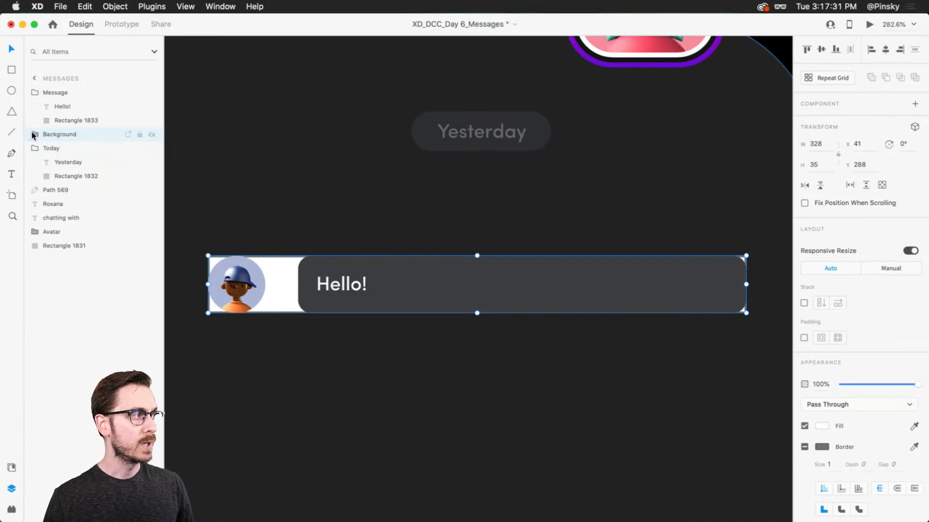
Set the opacity of the rectangle inside the Background group to 0%
click(33, 135)
click(77, 161)
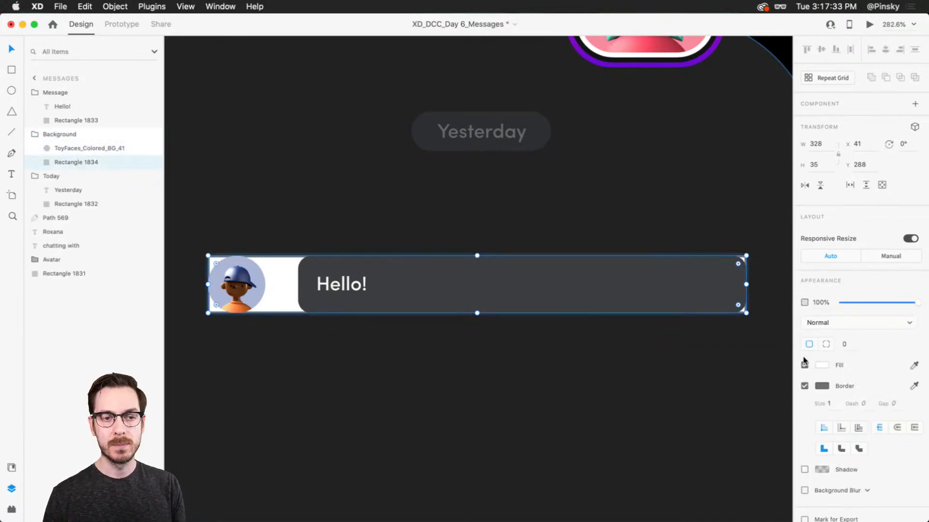
drag(916, 302, 774, 301)
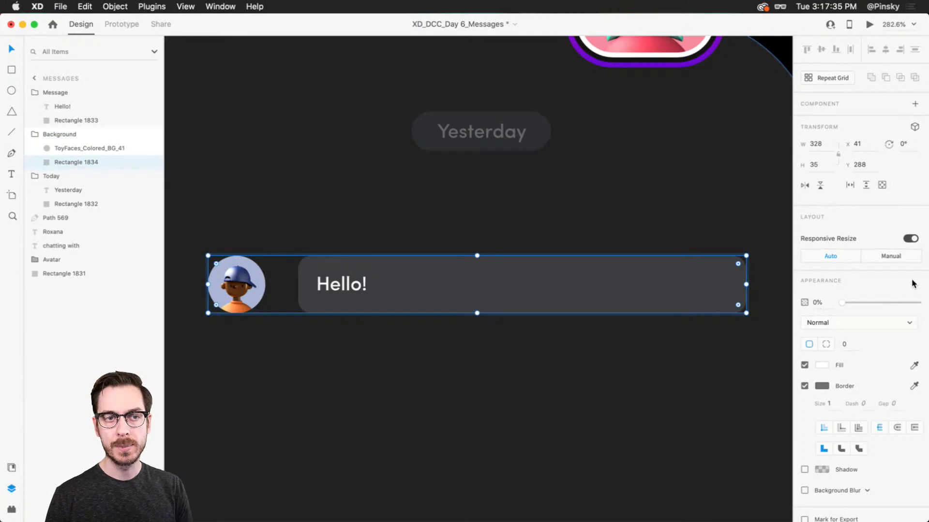
Group the Message and Background groups together as "Their Message" and turn on padding for it
click(54, 94)
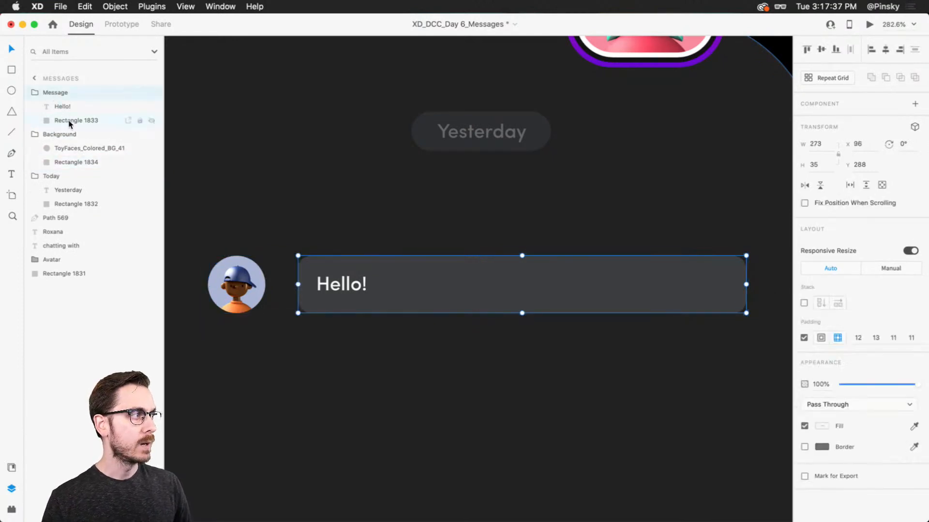
click(66, 134)
click(34, 133)
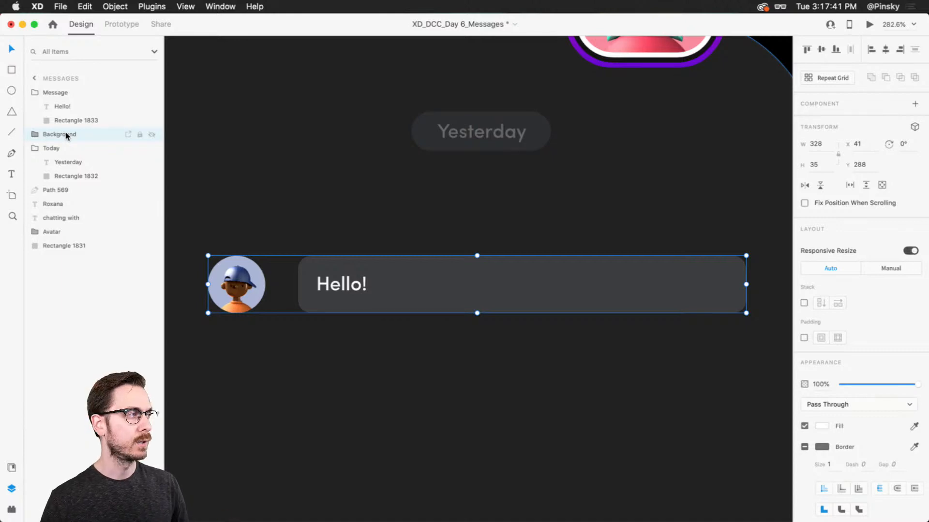
shift+click(76, 94)
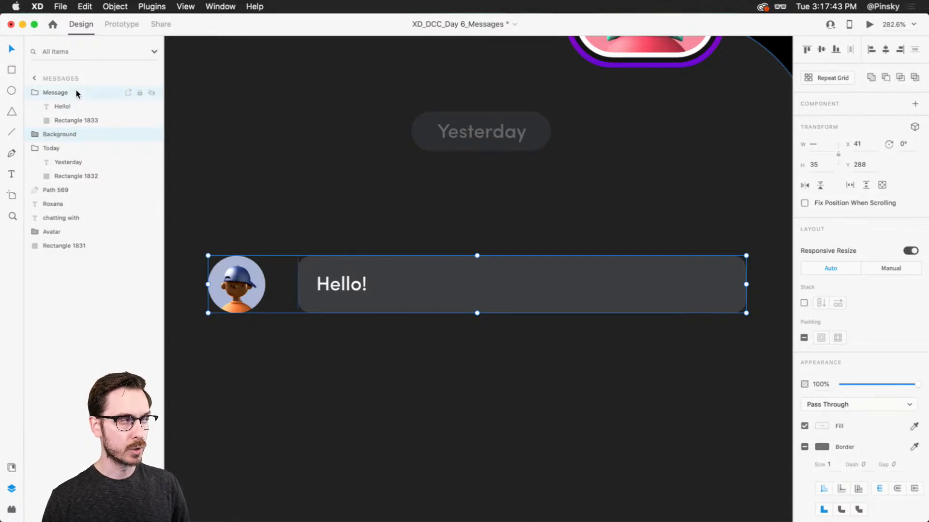
key(super+g)
double_click(62, 92)
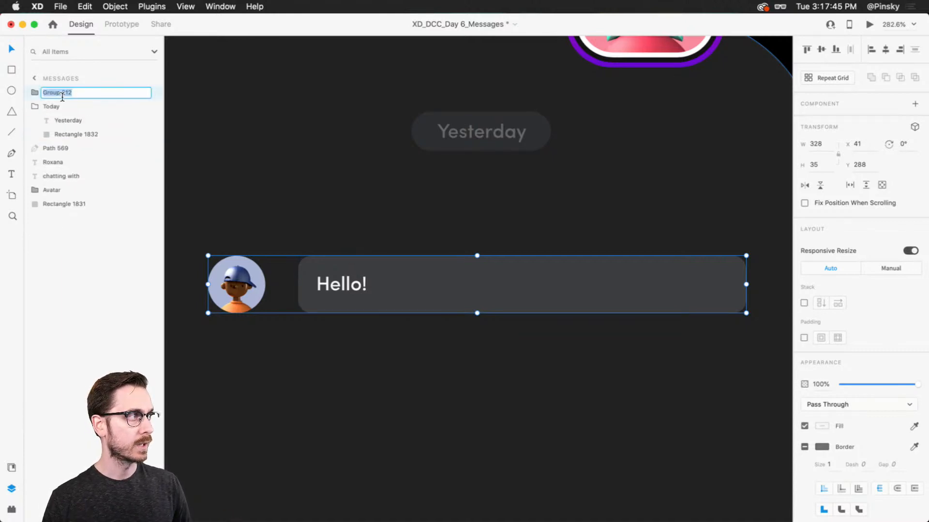
text(Their Mes)
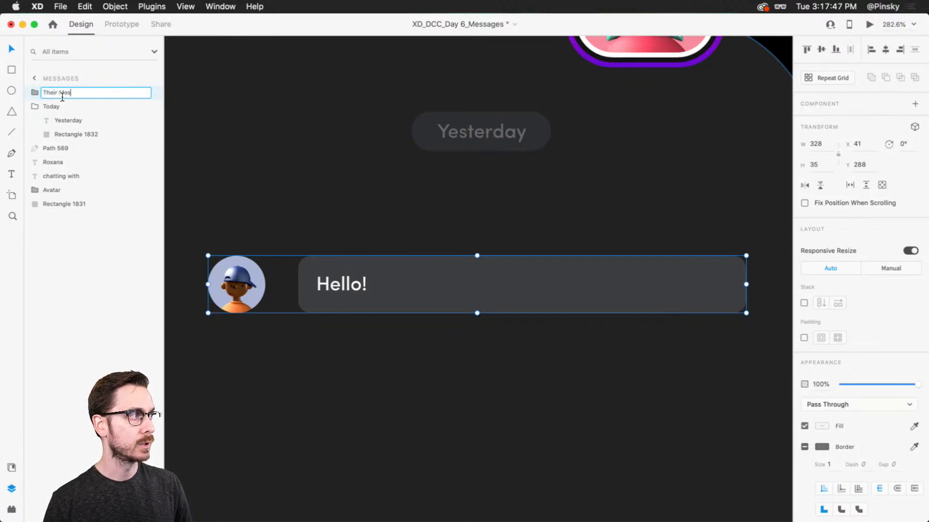
text(sage)
key(Return)
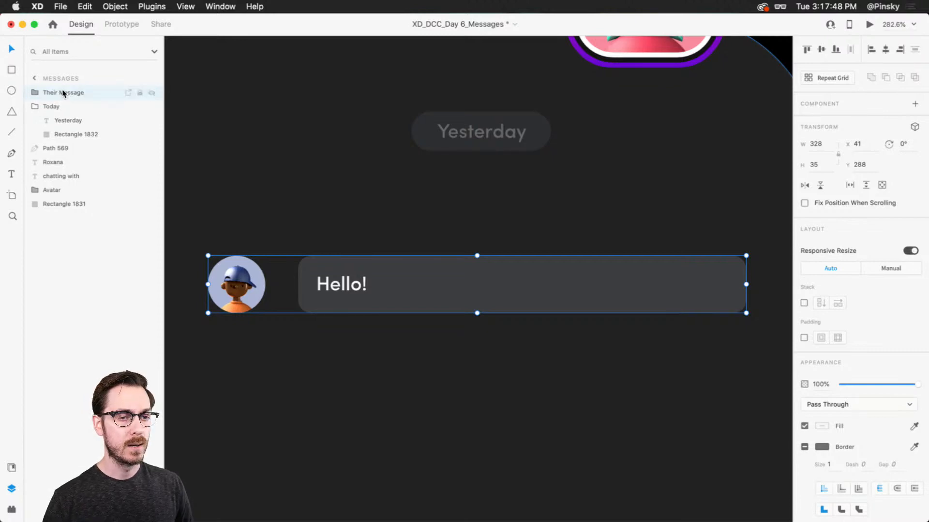
click(805, 338)
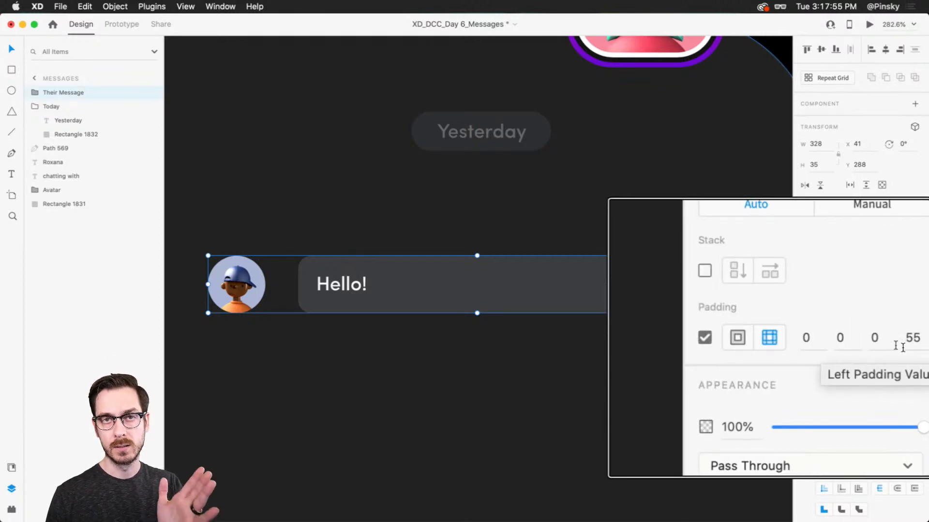
Paste "When you have a moment, I need to chat with you about something..." after Hello! in the nested message text
double_click(347, 279)
double_click(382, 286)
double_click(378, 285)
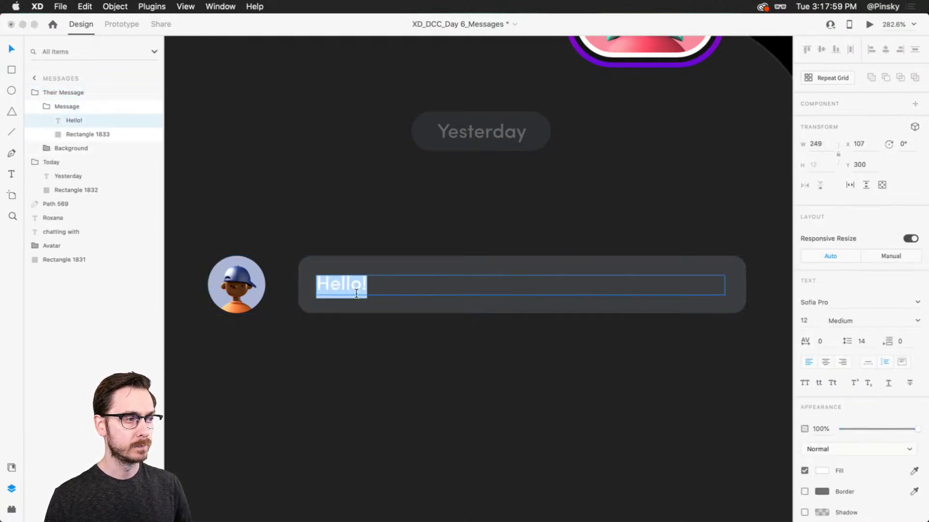
click(367, 284)
text(When you have a moment, I need to chat with you about something...)
key(Escape)
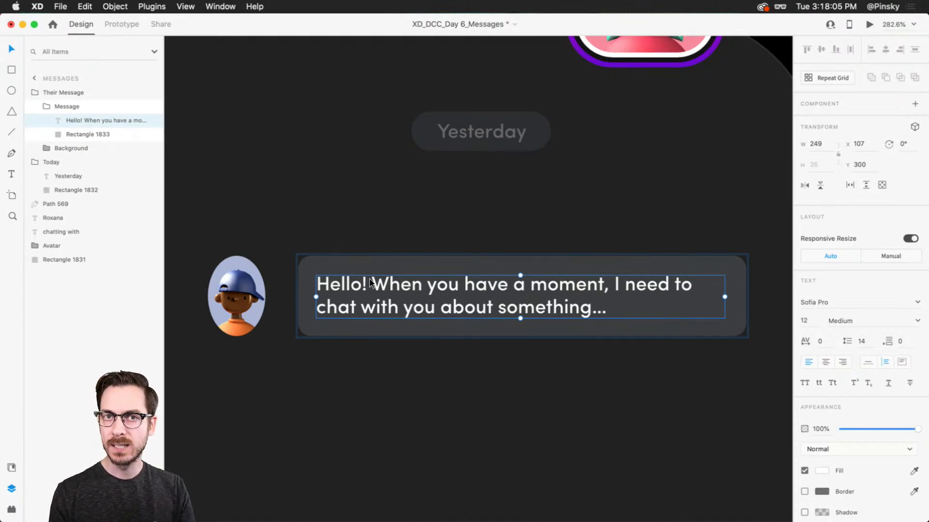
Add three line breaks at the end of the message text, and undo both text additions back to Hello!
double_click(612, 309)
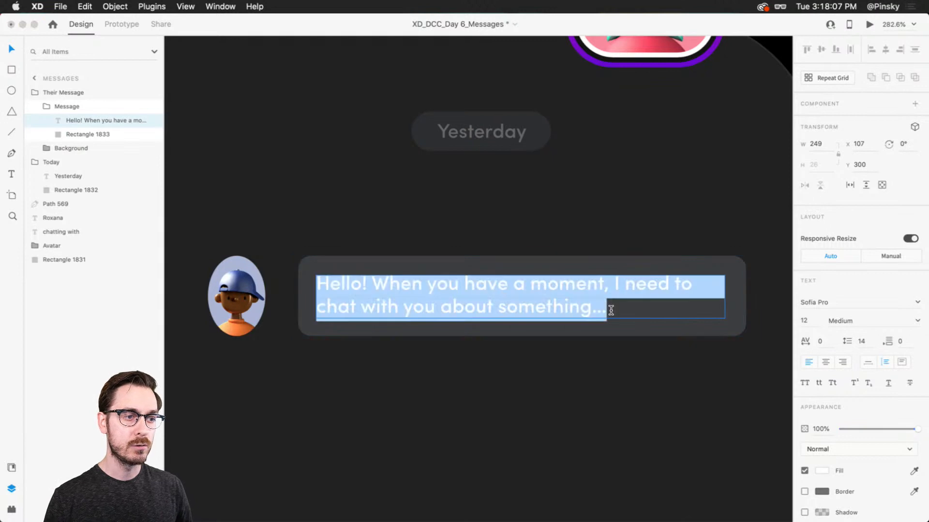
click(612, 311)
key(Return)
key(Return)
key(Return)
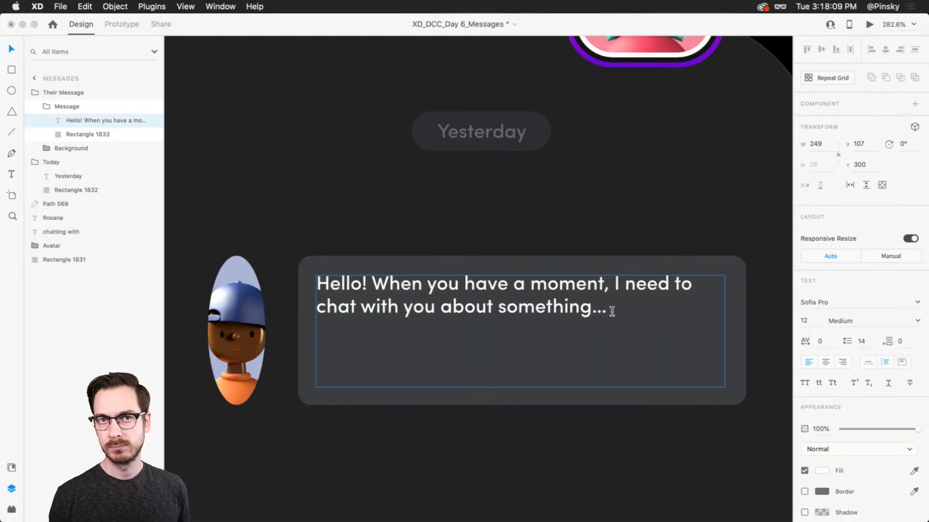
key(Escape)
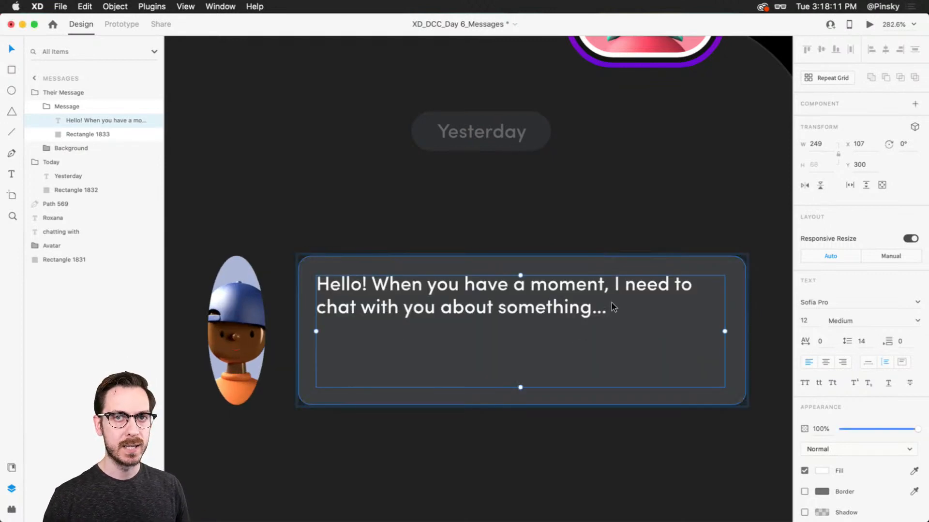
key(super+z)
key(super+z)
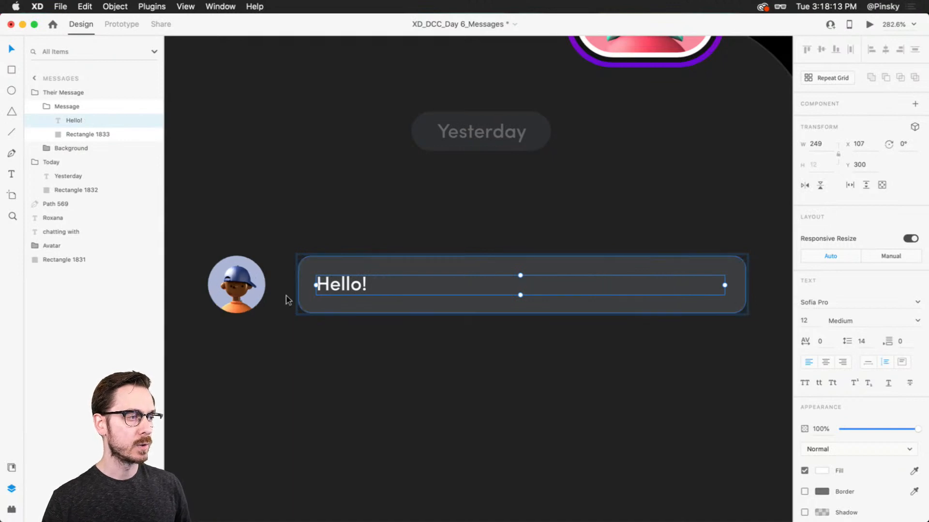
Switch the avatar inside the Background group to Manual responsive resize
double_click(241, 292)
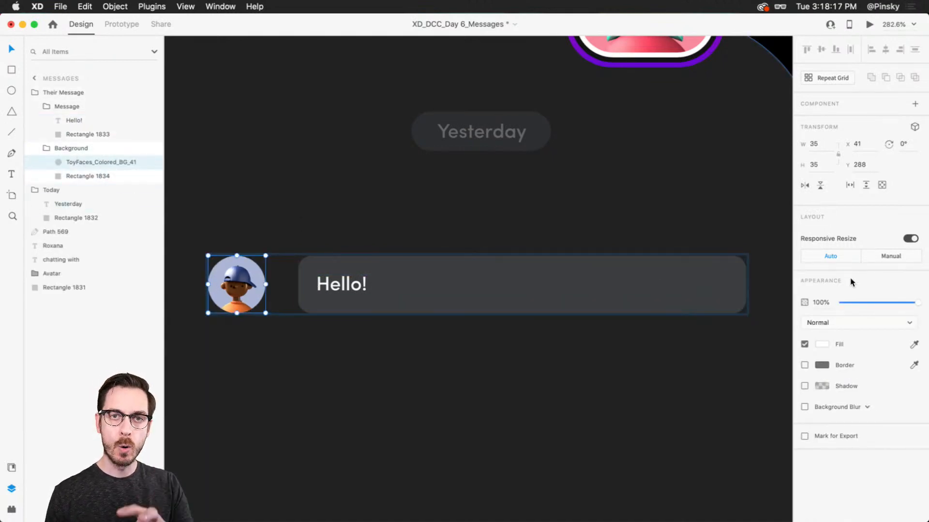
click(899, 261)
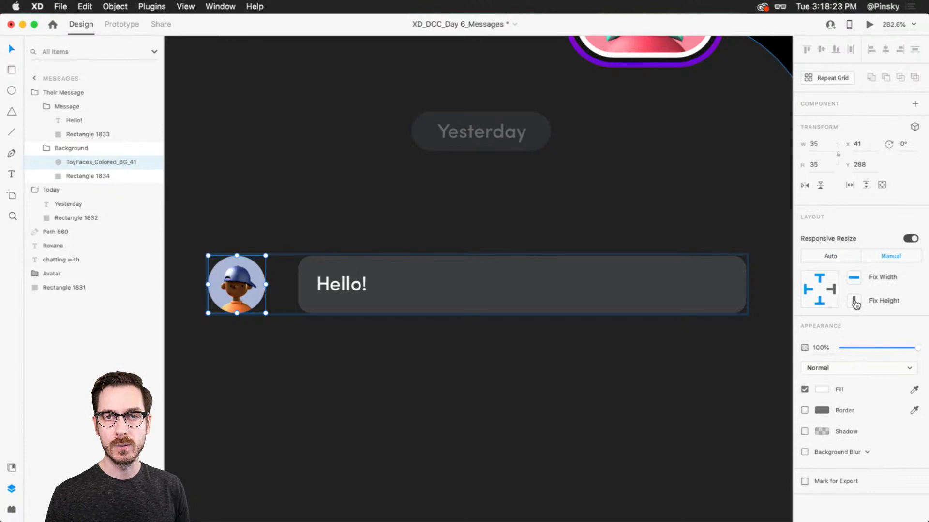
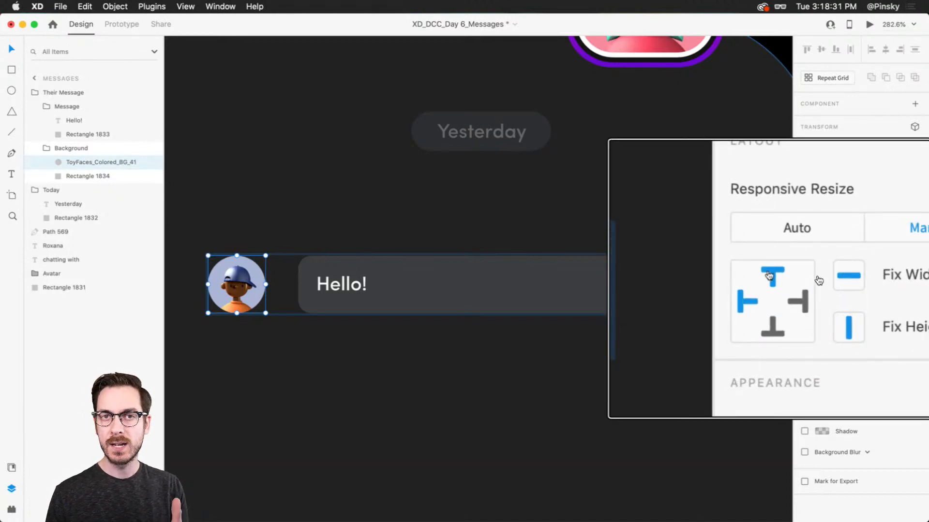
Fix the avatar to the bottom edge and paste "When you have a moment, I need to chat with you about something..." after Hello! in the message
click(778, 334)
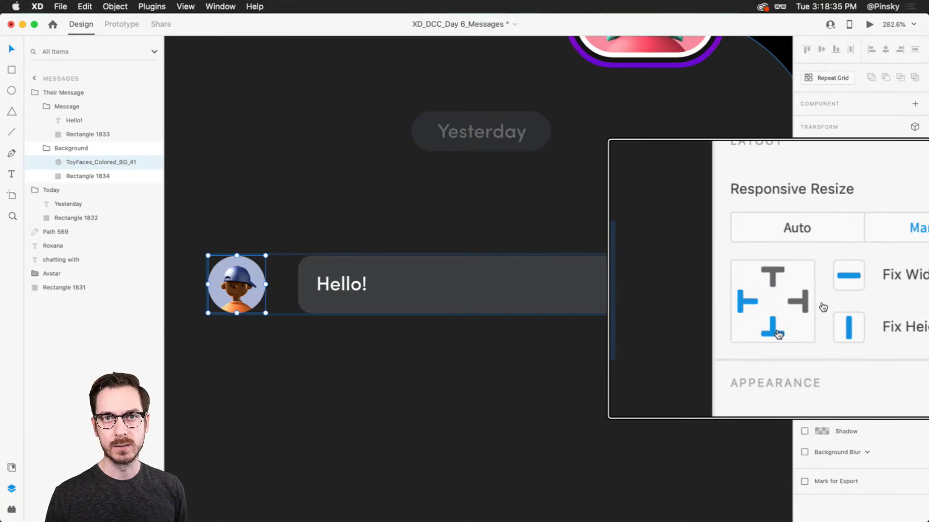
double_click(468, 278)
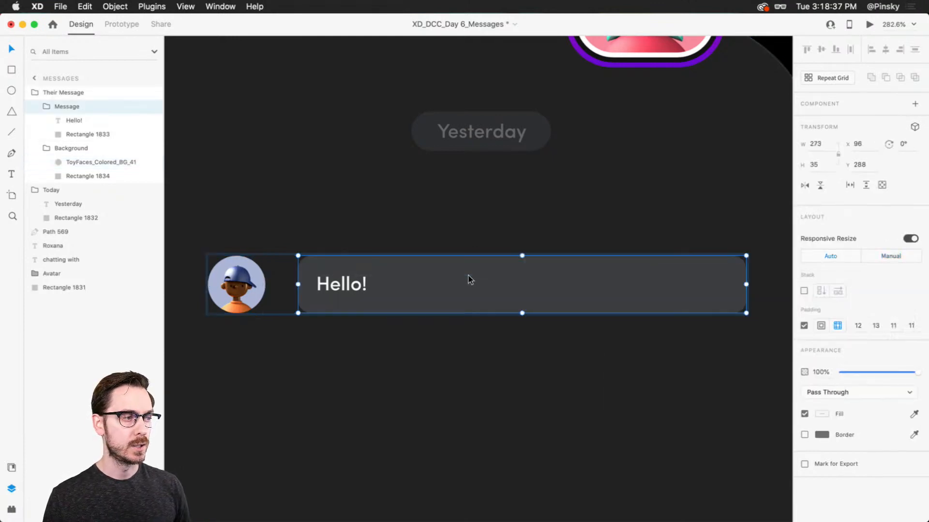
double_click(397, 275)
click(379, 292)
key(super+v)
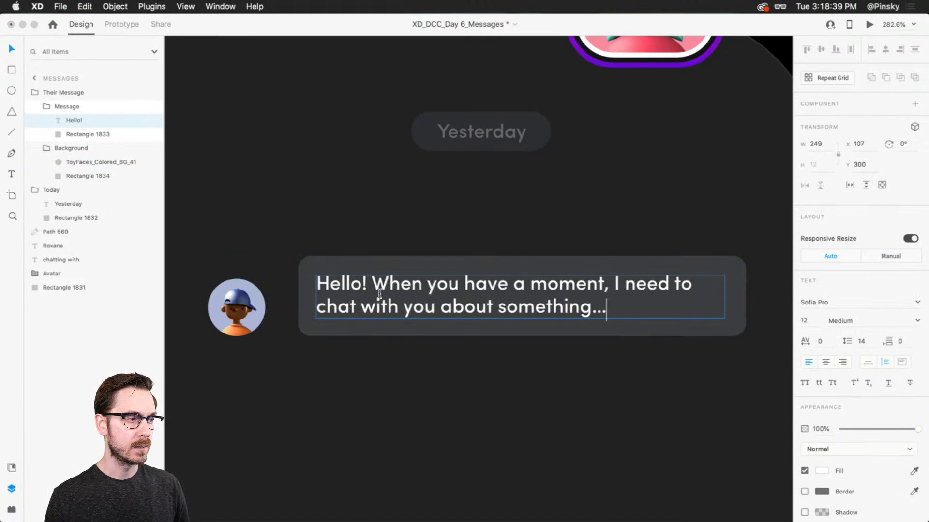
Add several line breaks after the message text to test the avatar's bottom anchoring, and remove them again
key(Return)
key(Return)
key(Return)
key(Return)
key(Return)
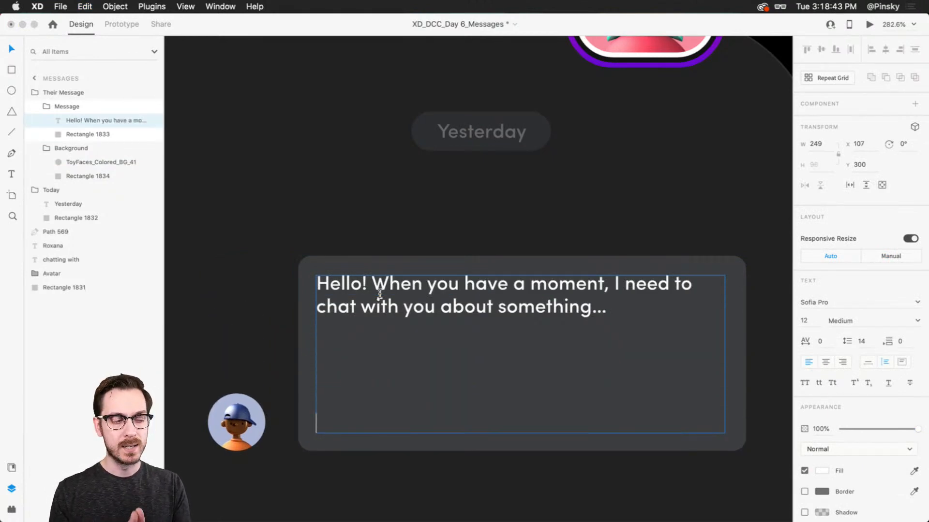
key(BackSpace)
key(BackSpace)
key(BackSpace)
key(BackSpace)
key(BackSpace)
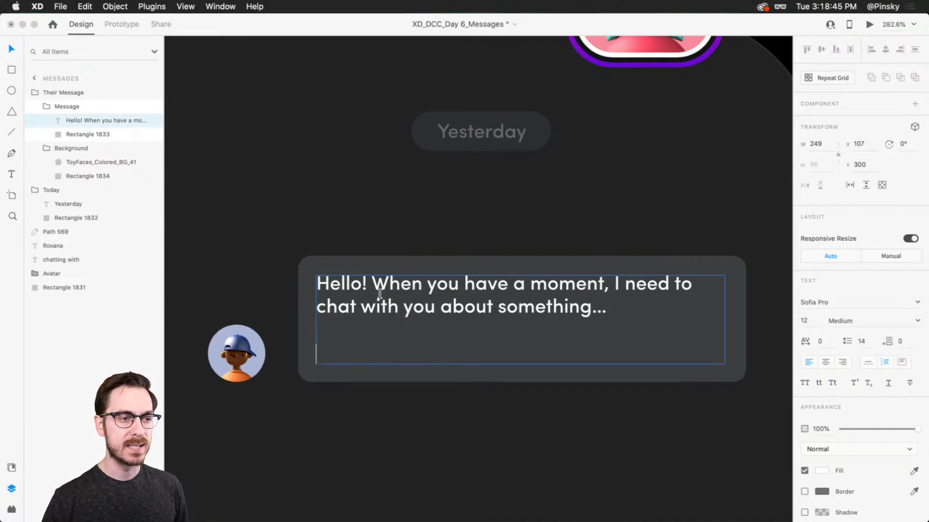
key(Escape)
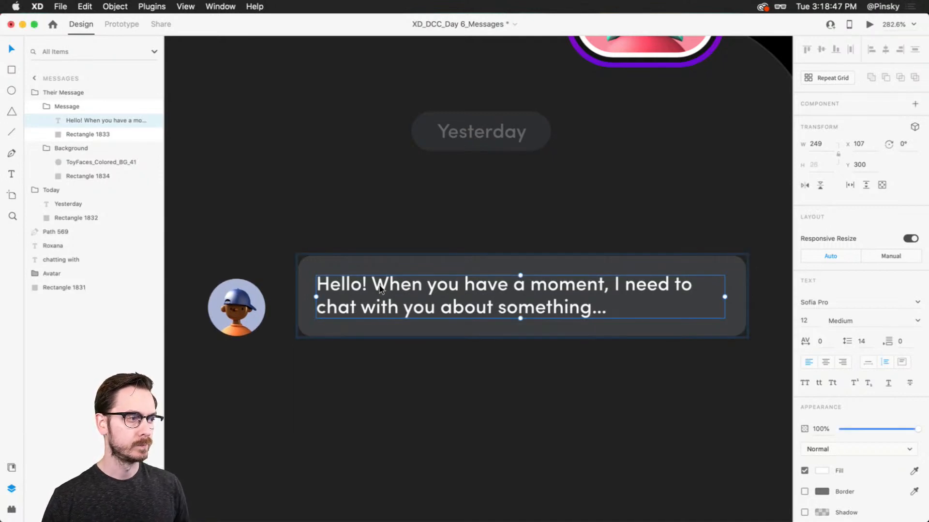
Set the message text inside the grey bubble to Auto Width
scroll(427, 286, down, 5)
click(521, 383)
scroll(504, 348, down, 2)
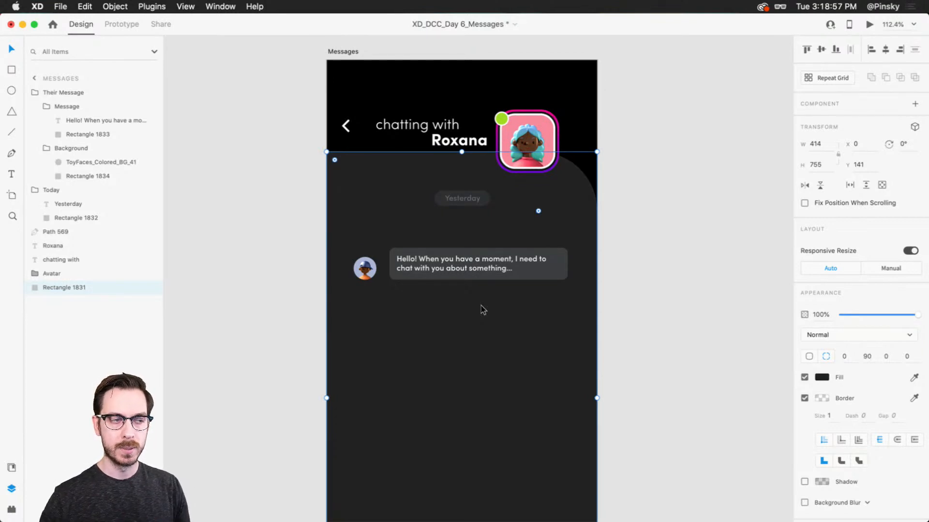
scroll(483, 310, up, 3)
double_click(547, 244)
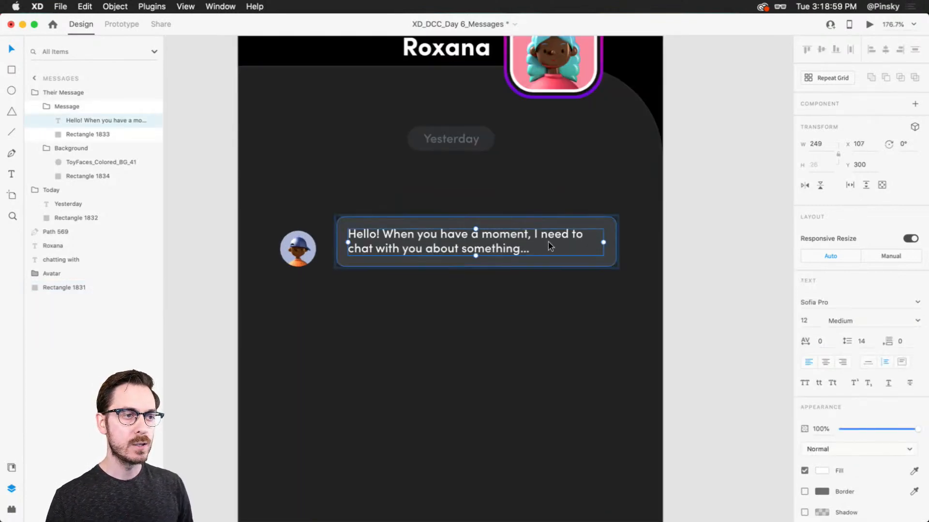
scroll(548, 242, up, 2)
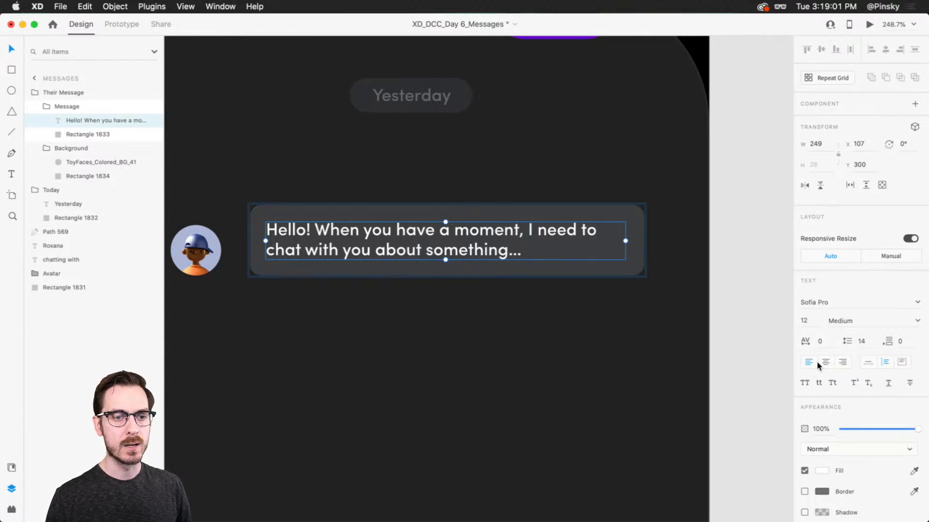
click(869, 364)
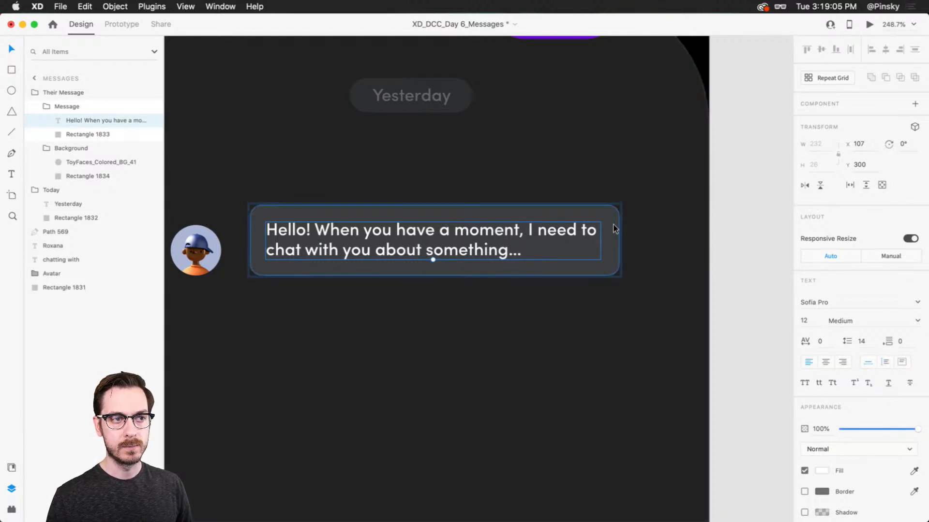
Add three line breaks at the end of the auto-width message text and delete them again
double_click(592, 234)
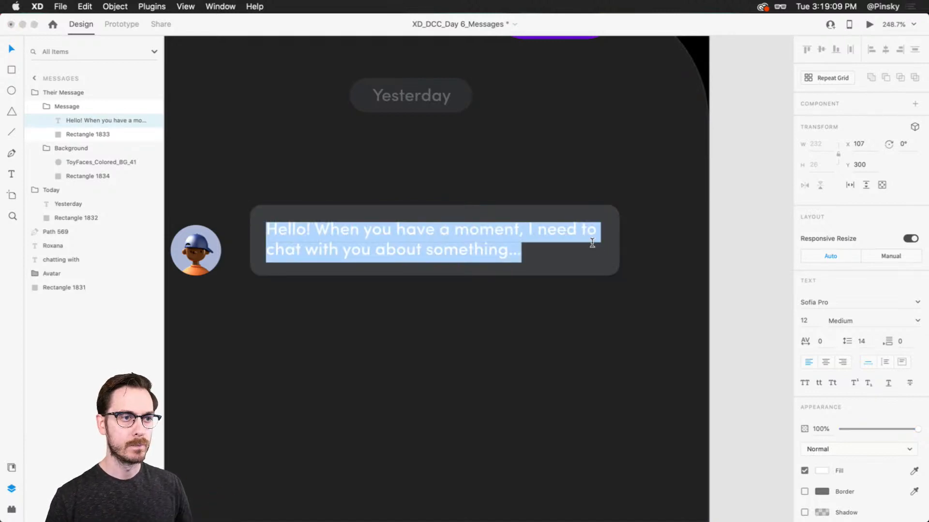
key(Right)
key(Return)
key(Return)
key(Return)
key(Return)
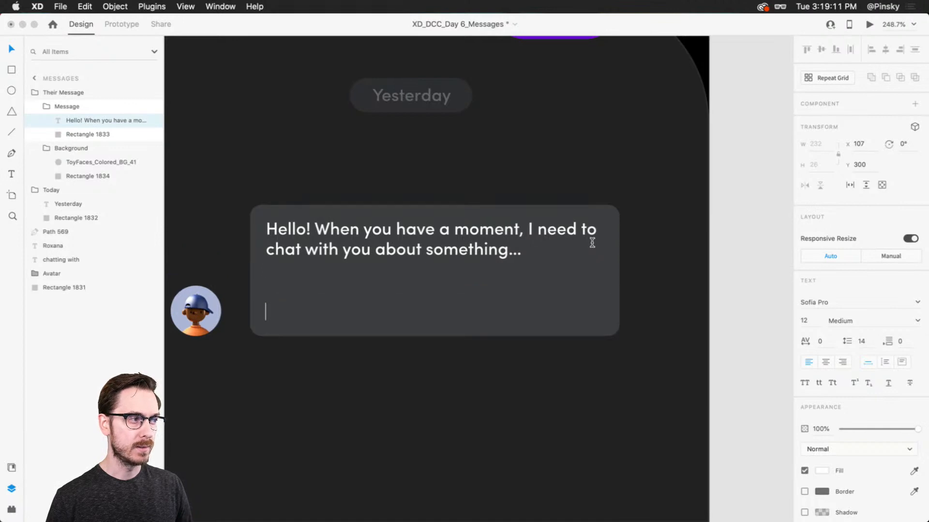
key(BackSpace)
key(BackSpace)
key(BackSpace)
key(BackSpace)
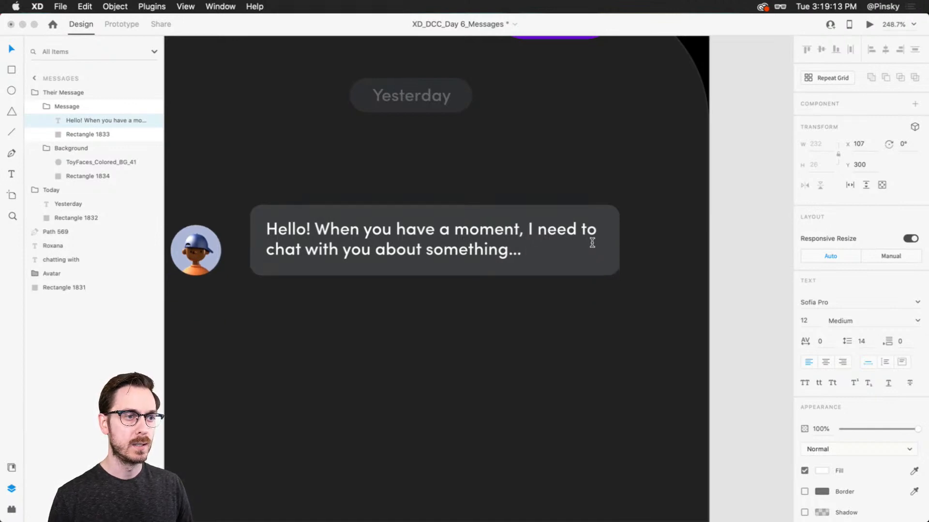
Delete "I need to chat with you about something..." from the message text and undo the deletion
double_click(536, 231)
click(537, 257)
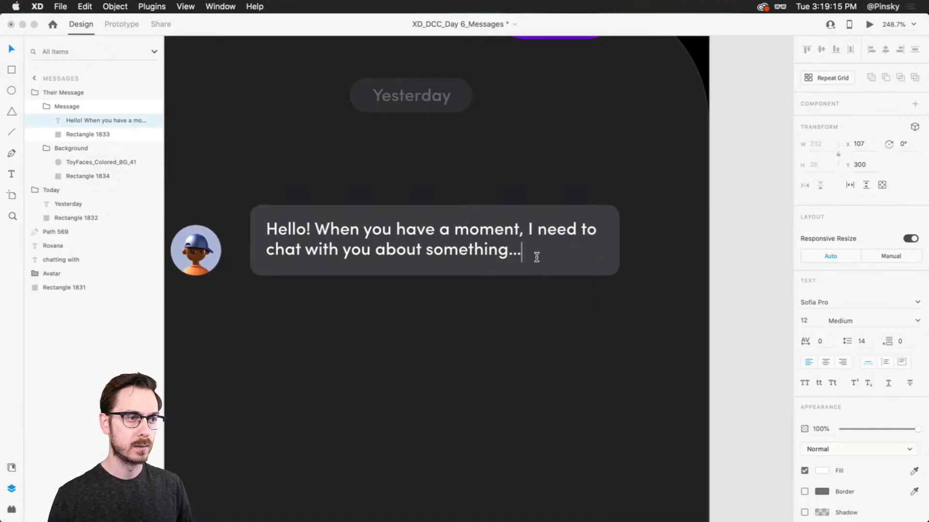
drag(537, 257, 518, 232)
key(BackSpace)
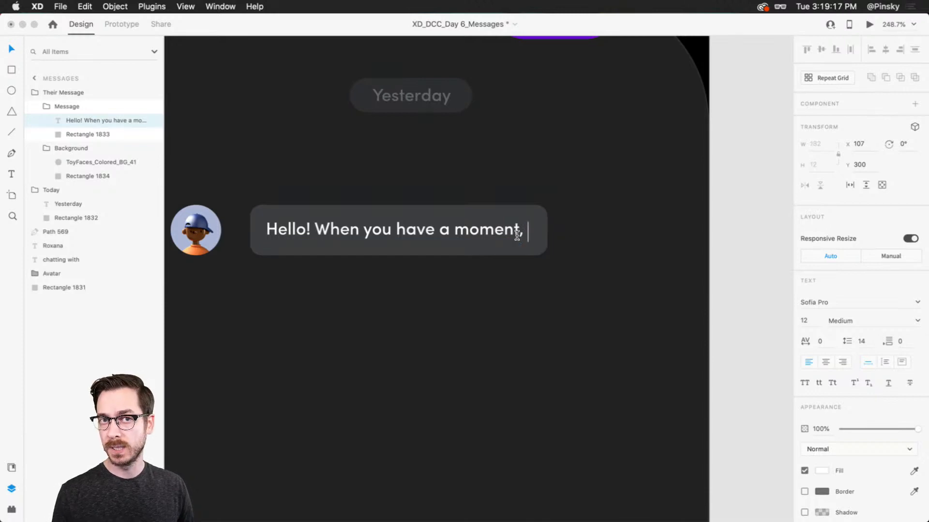
key(super+z)
key(Escape)
Draw a rectangle about 71 by 27 below the right end of the message bubble
scroll(565, 302, down, 5)
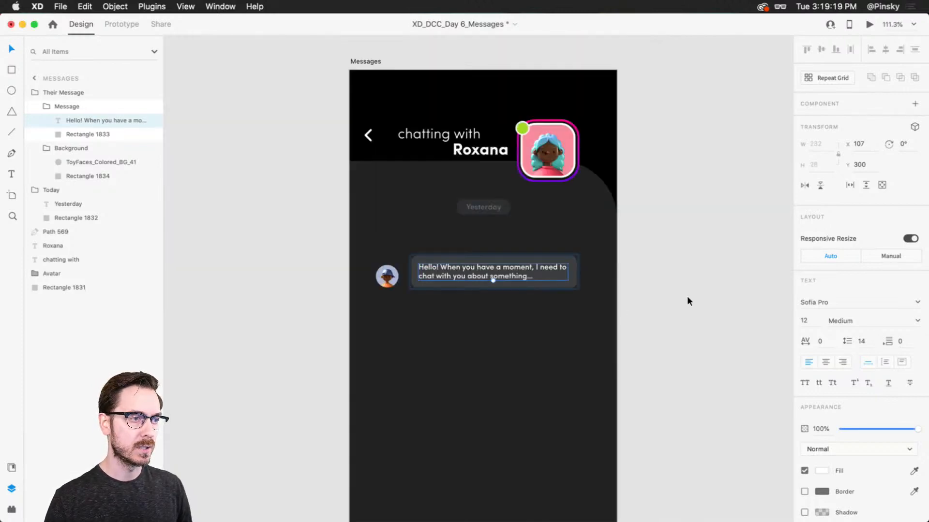
click(687, 301)
scroll(500, 340, up, 3)
scroll(459, 276, down, 1)
click(420, 207)
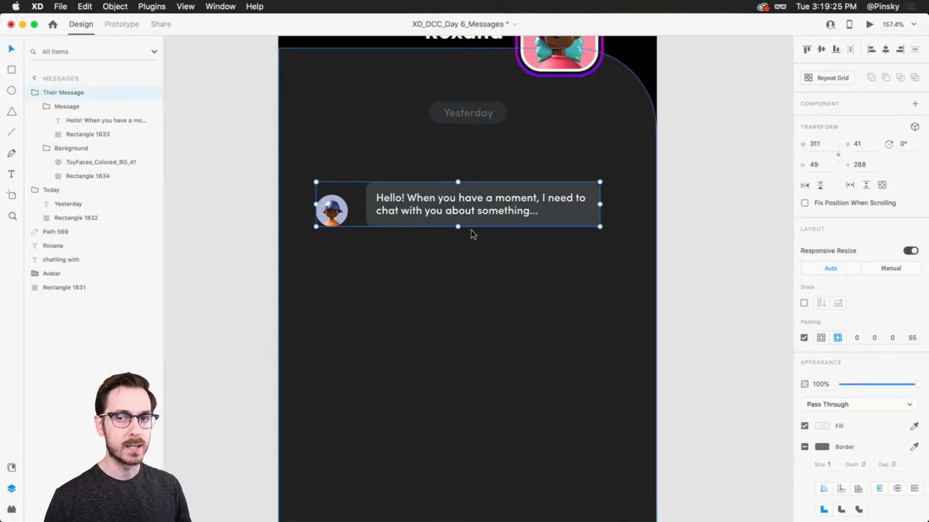
key(e)
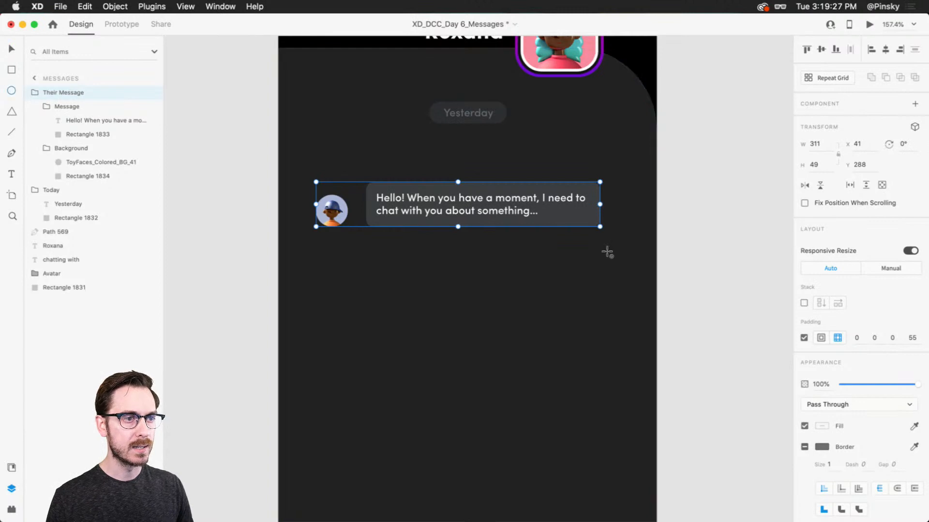
key(r)
mouse_move(614, 253)
mouse_down()
mouse_move(569, 261)
mouse_move(550, 279)
mouse_up()
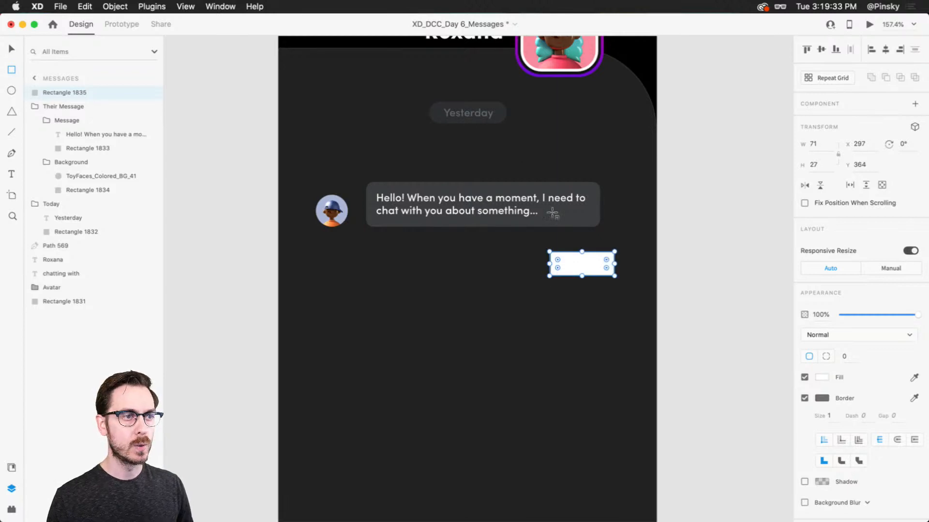
Copy the grey message bubble's background and paste its appearance onto the new rectangle
scroll(557, 211, up, 5)
scroll(556, 167, down, 3)
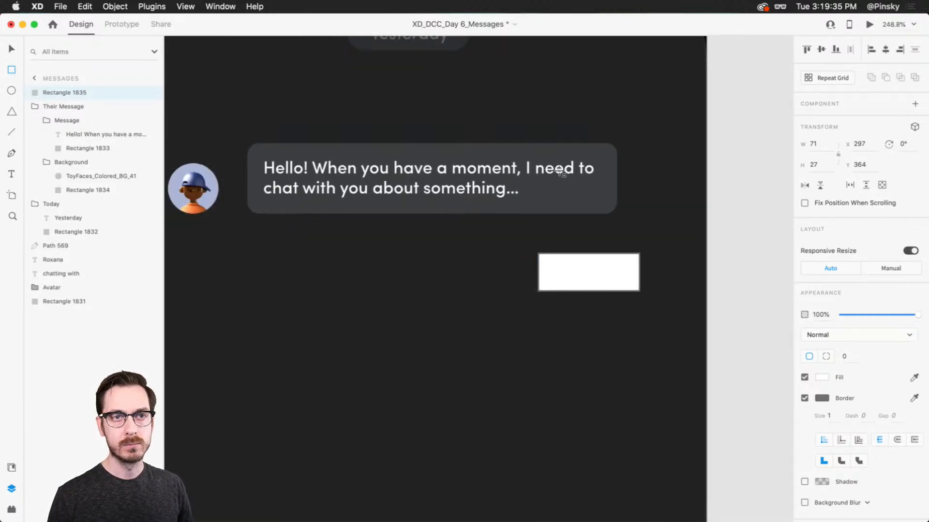
key(v)
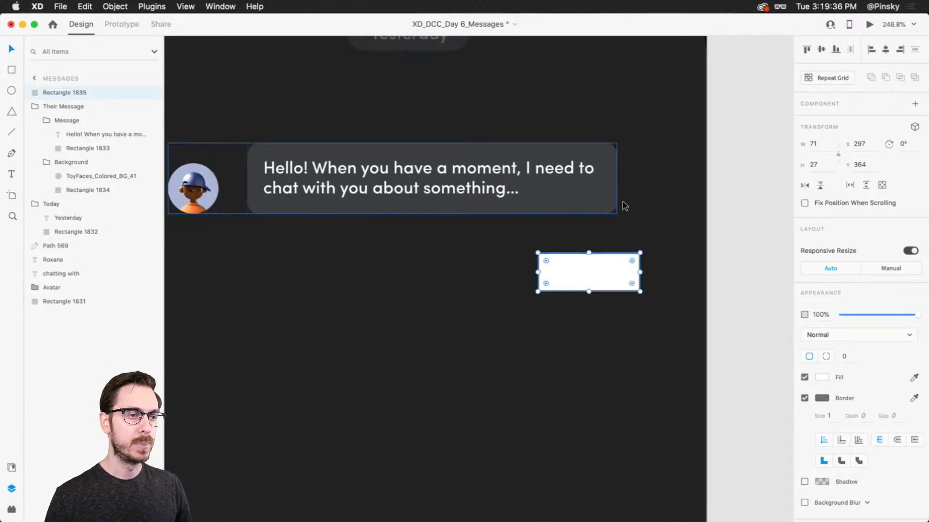
super+click(608, 165)
key(super+c)
click(622, 253)
right_click(622, 253)
click(650, 308)
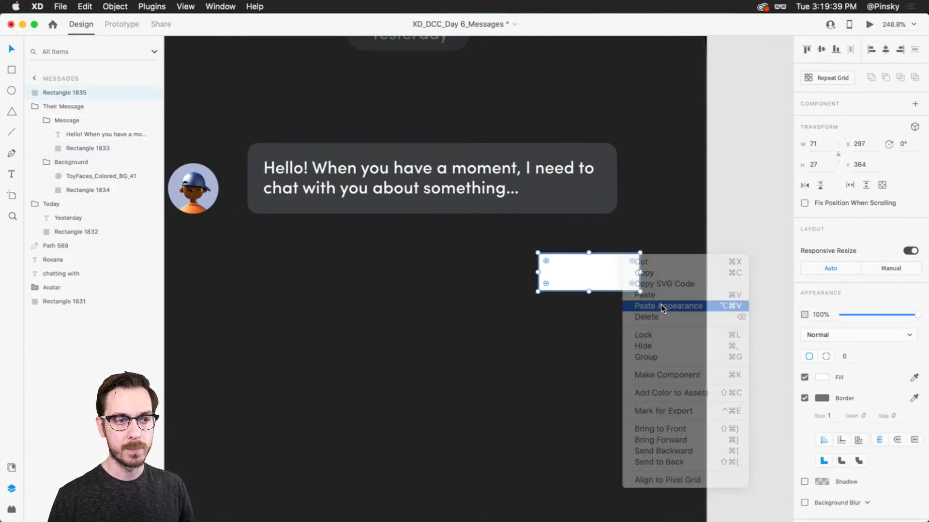
Change the new rectangle's fill to a linear gradient and set its top colour stop to pink #EF0E7E
click(822, 376)
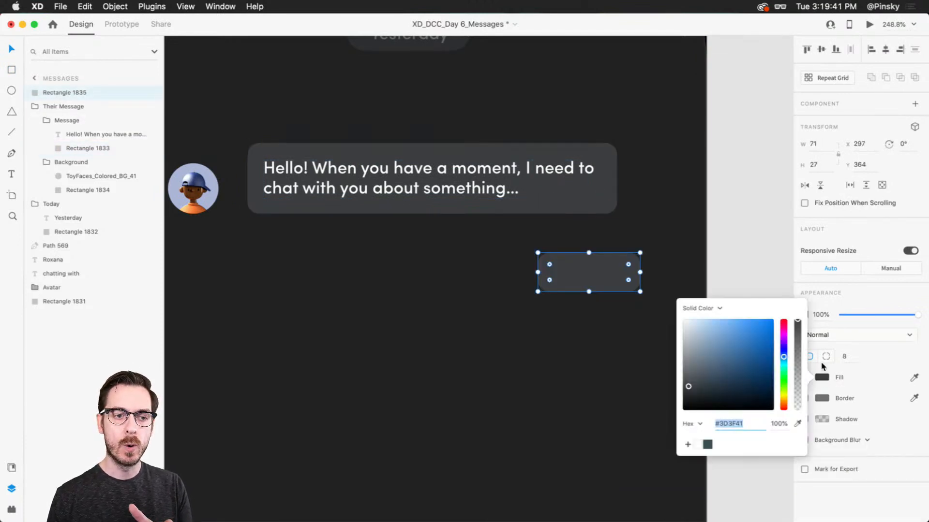
click(711, 309)
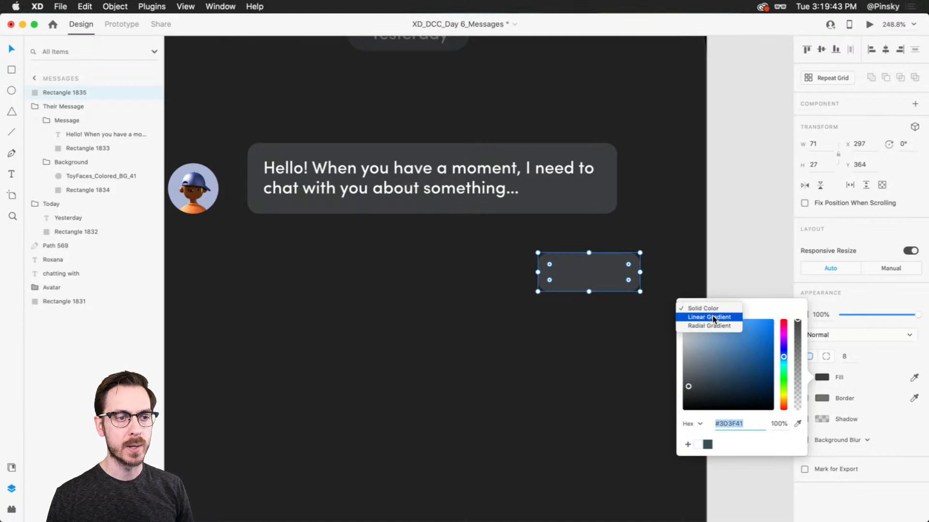
click(713, 317)
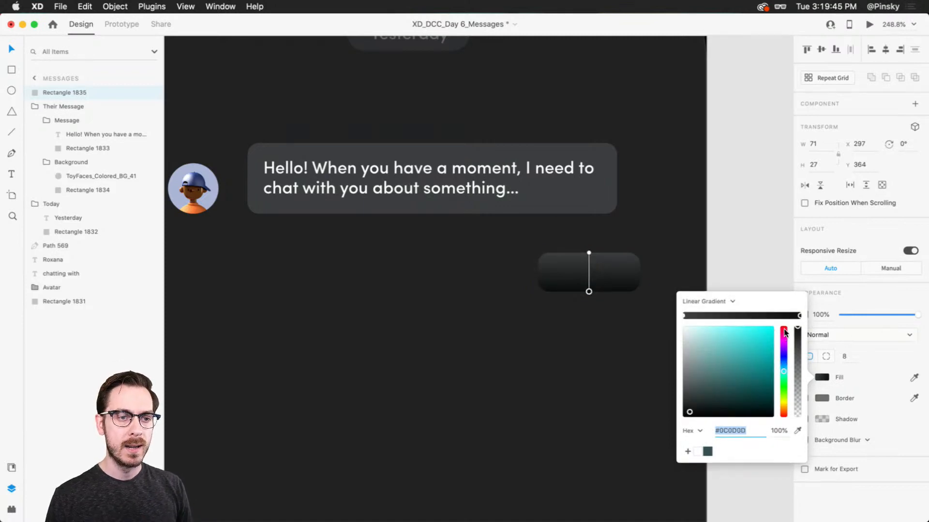
click(784, 330)
click(684, 316)
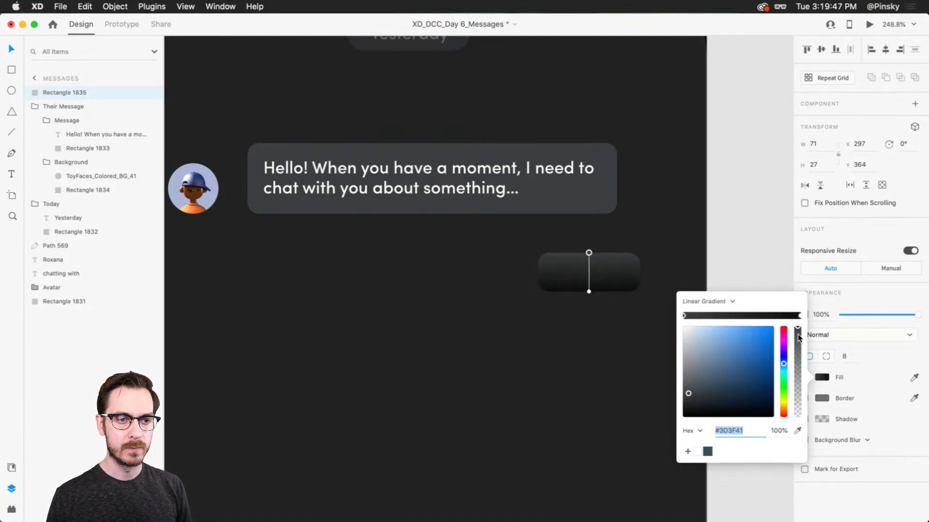
click(783, 331)
drag(760, 338, 766, 334)
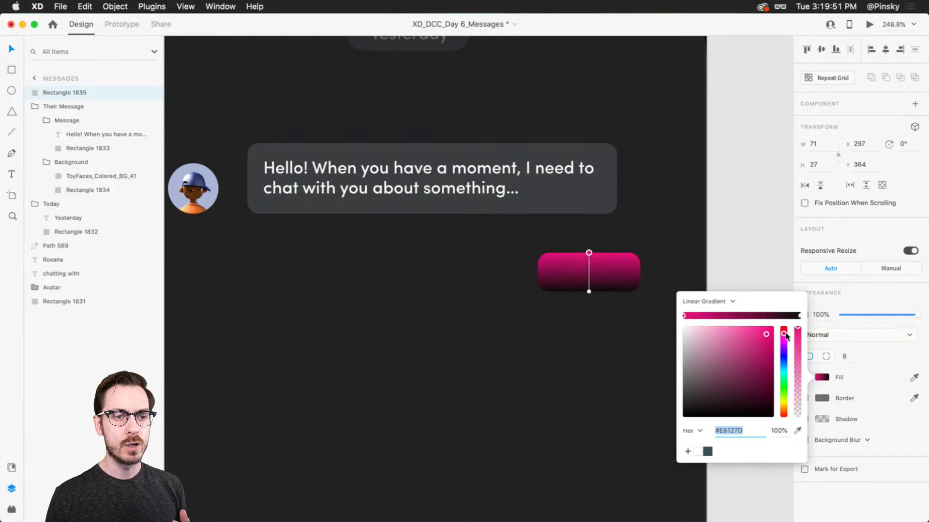
click(769, 333)
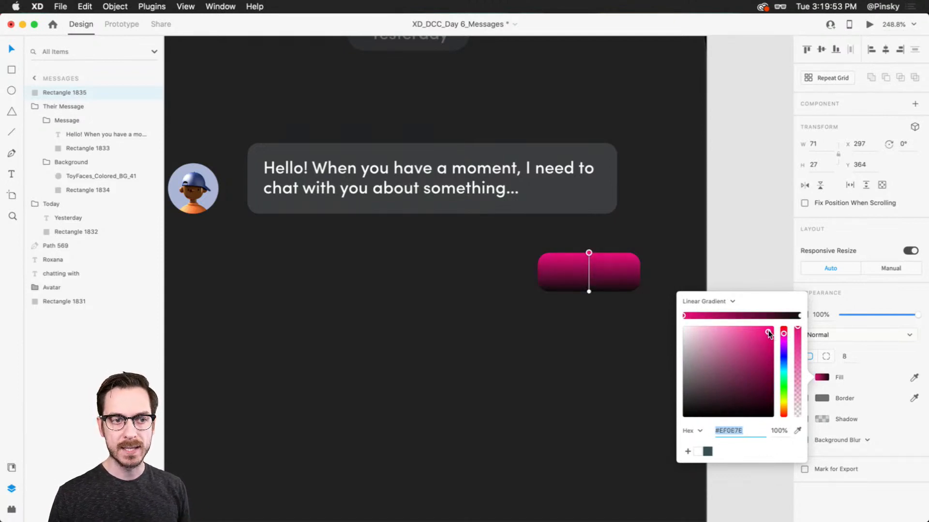
Set the gradient's bottom colour stop to #CC2F7E and its top colour stop to #F22D90
click(799, 315)
click(765, 338)
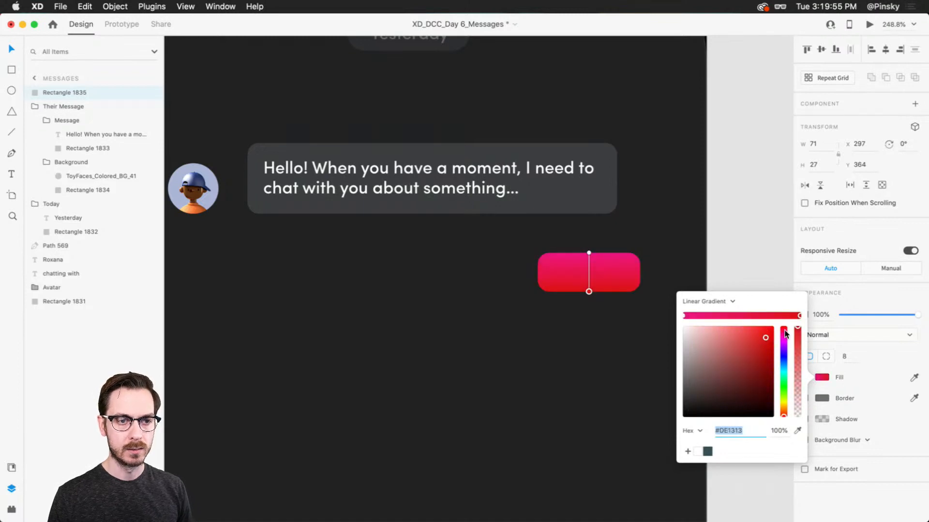
drag(785, 333, 752, 343)
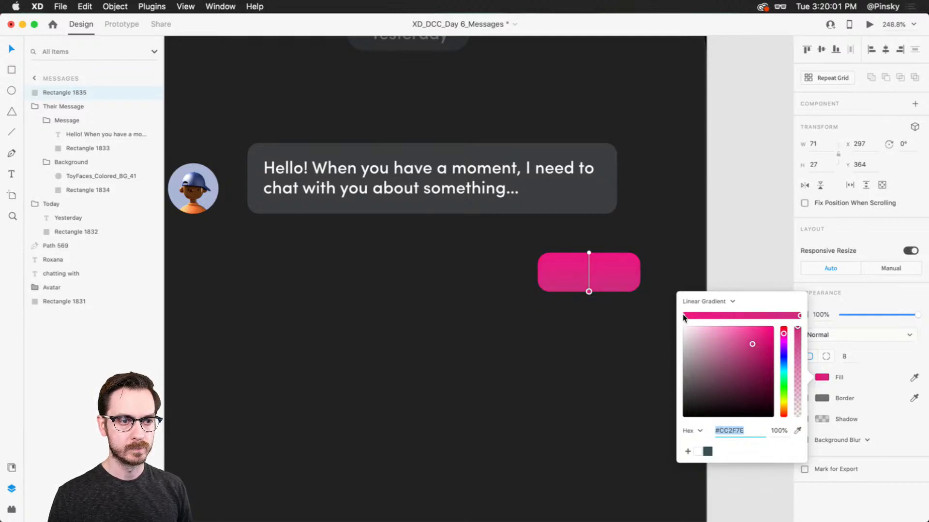
click(684, 315)
click(756, 332)
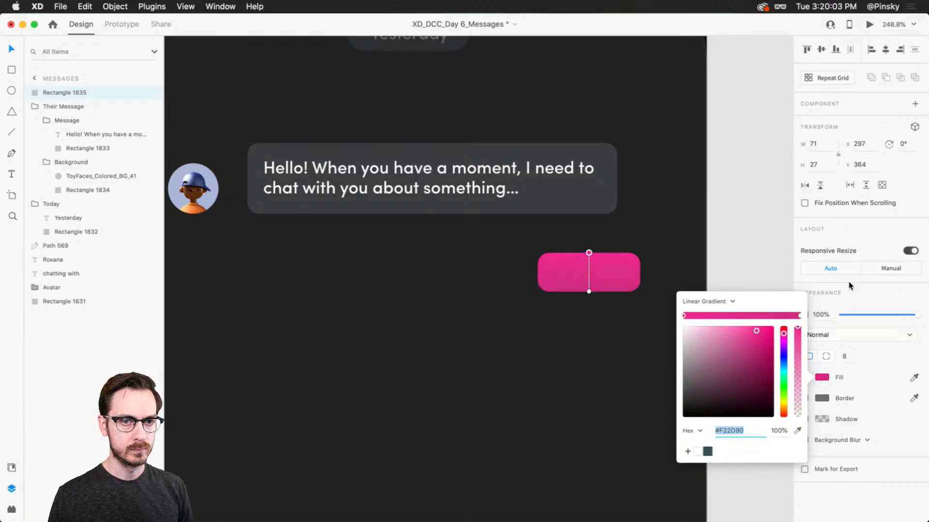
Add the point text "Hello!" on top of the pink rectangle
click(618, 285)
key(t)
click(566, 284)
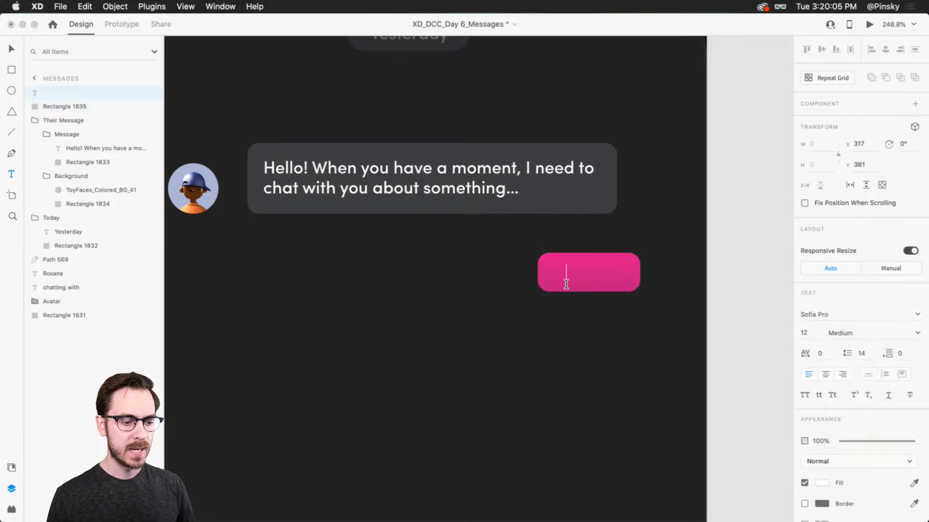
text(Hello!)
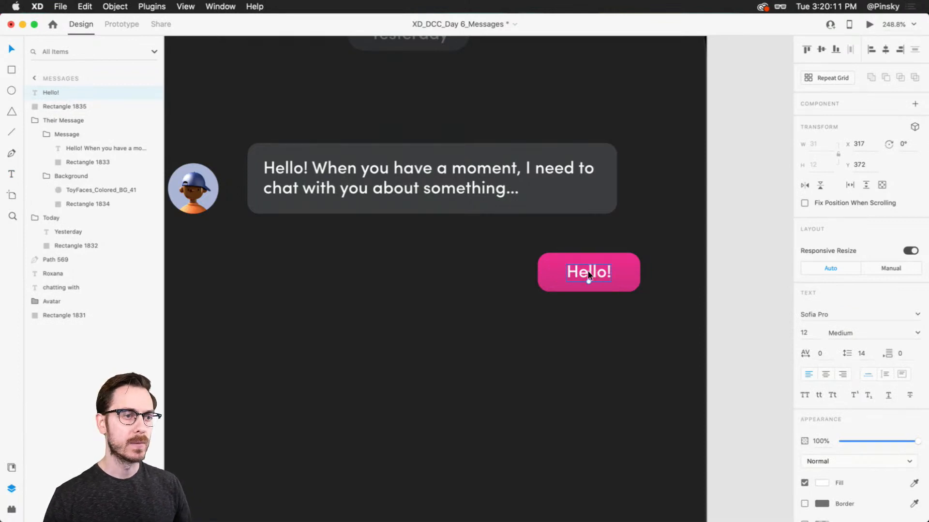
Group the "Hello!" text with its pink rectangle and rename the group "My Message"
shift+click(622, 267)
key(super+g)
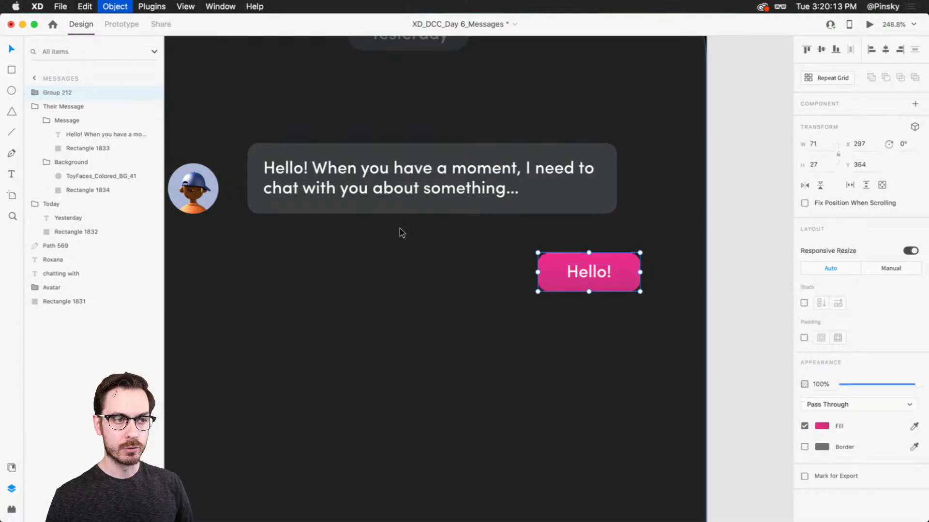
double_click(51, 93)
text(My)
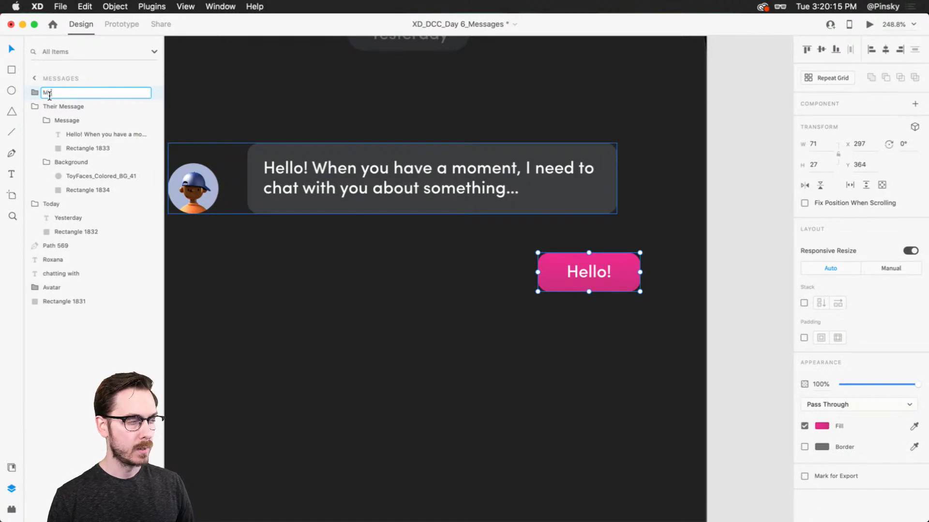
text( Message)
key(Return)
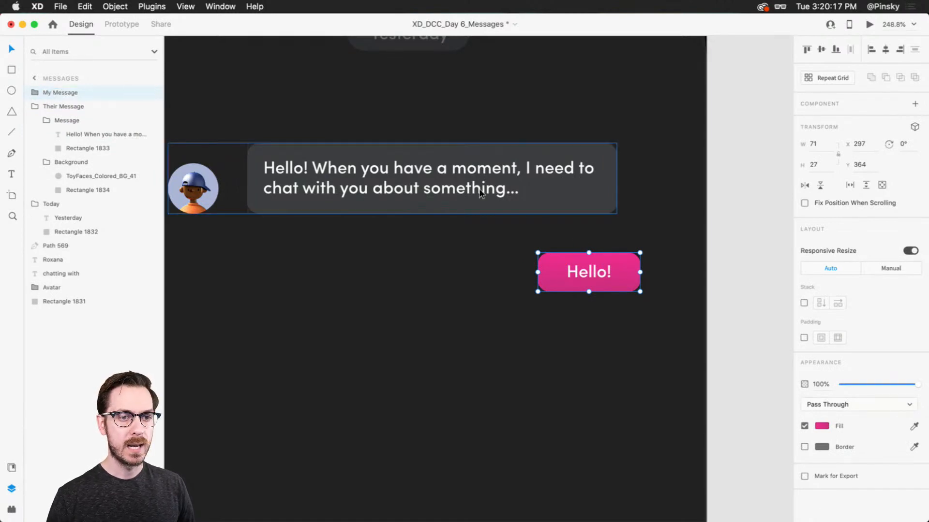
Enable padding on the My Message group and right-align its "Hello!" text
click(805, 337)
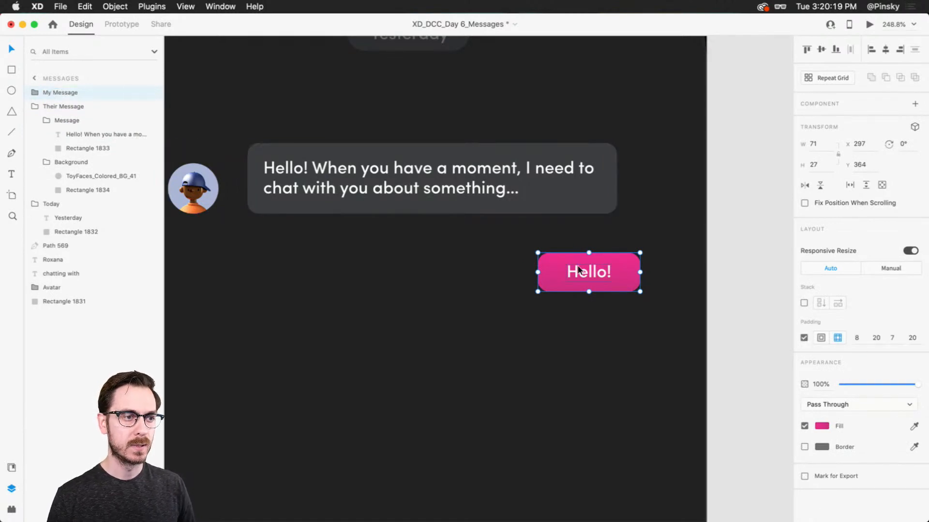
scroll(598, 273, up, 5)
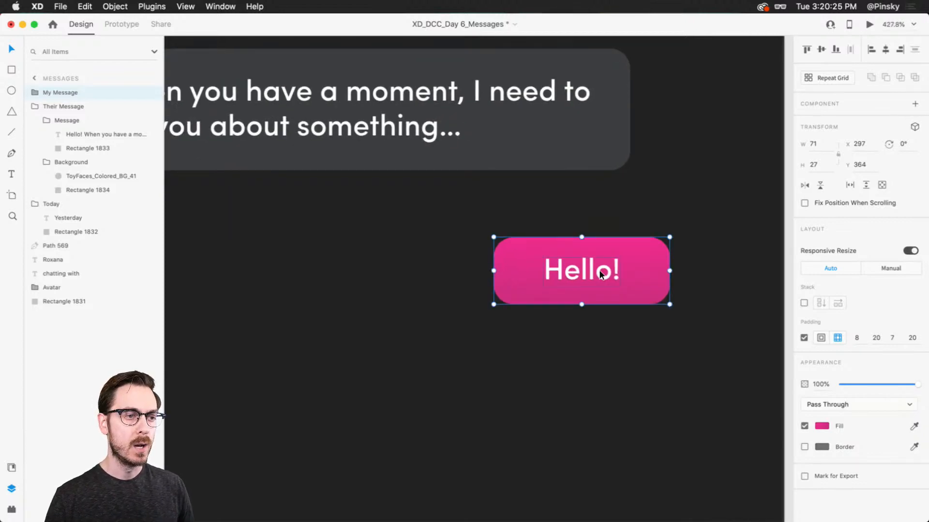
double_click(600, 274)
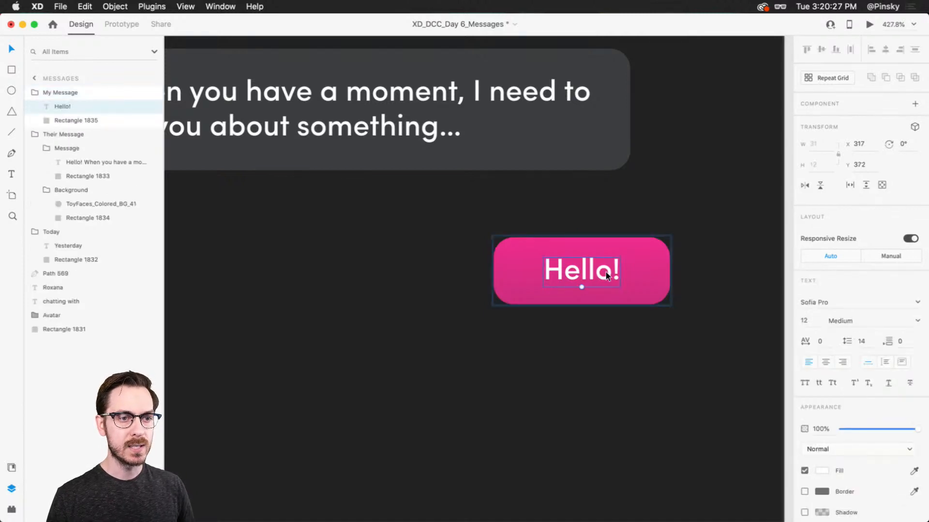
click(842, 362)
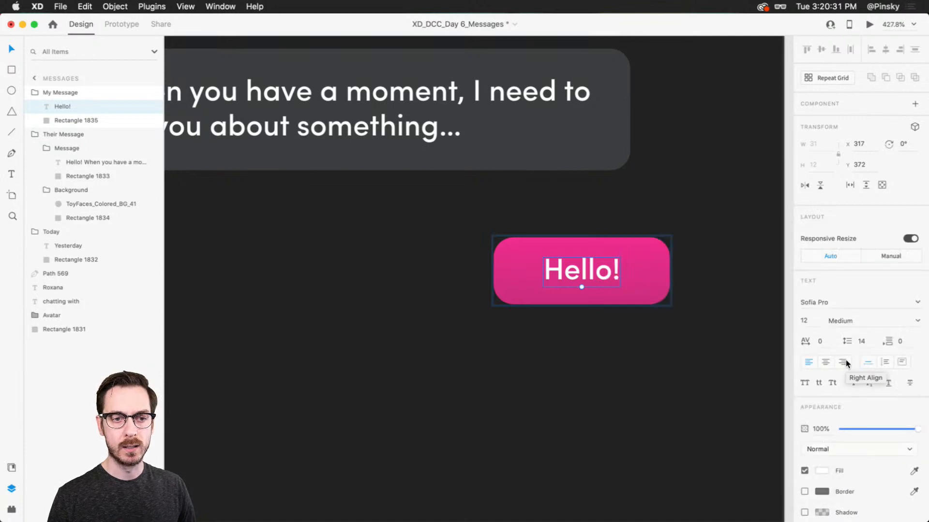
key(Escape)
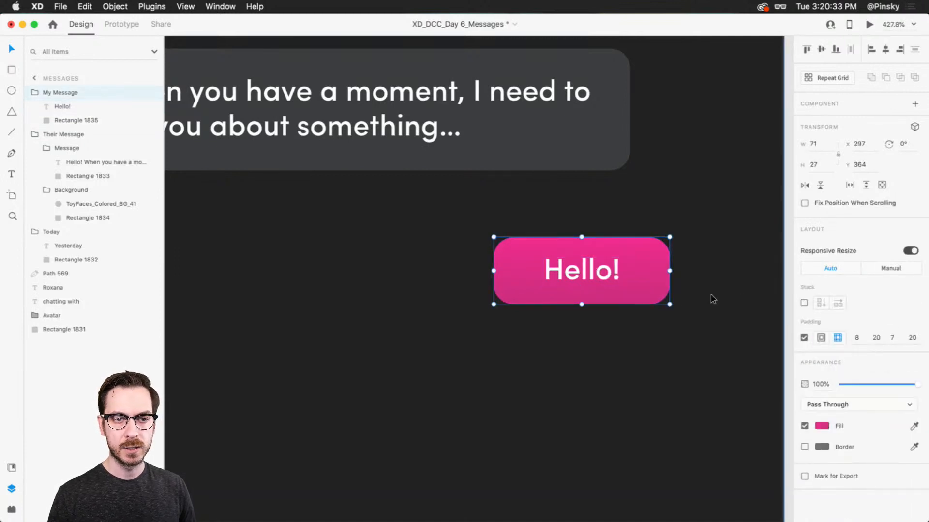
Check the grey bubble's padding, set the pink bubble's right and left padding to 12, and shift the pink bubble slightly right
click(461, 64)
double_click(475, 120)
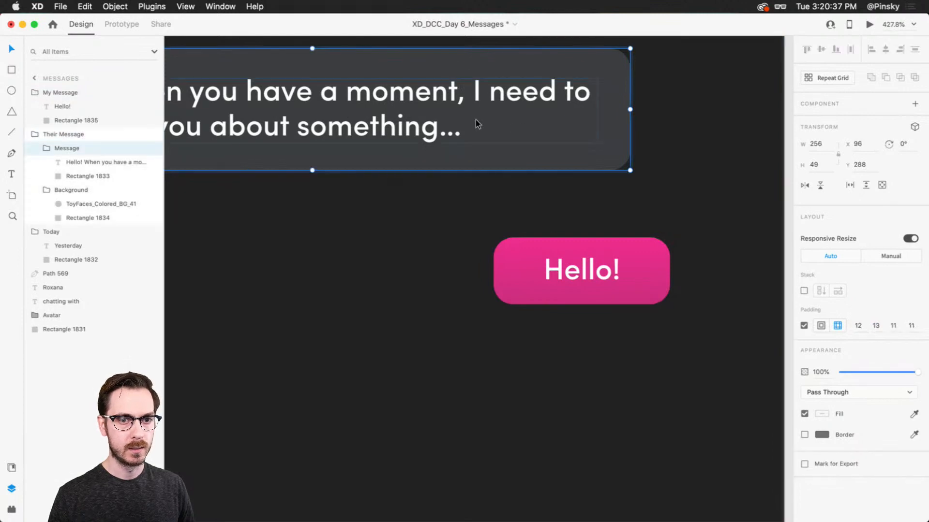
click(568, 280)
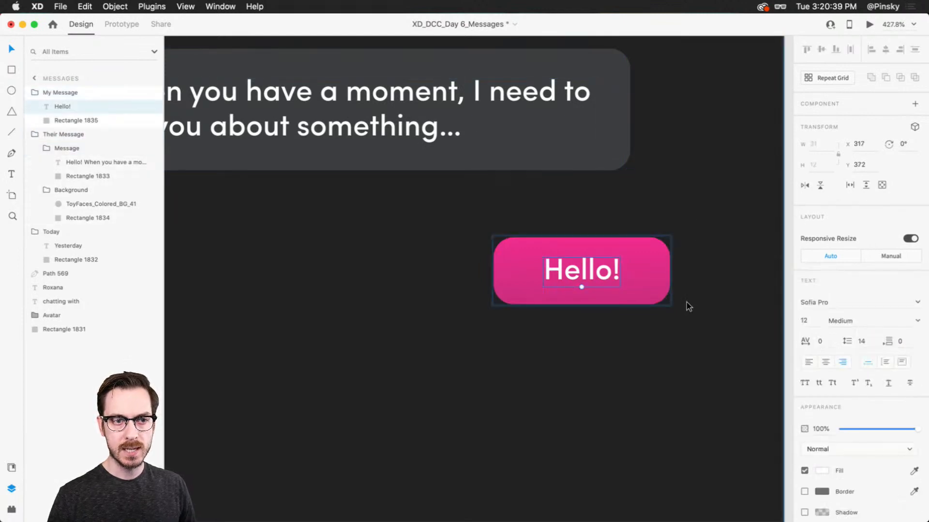
click(876, 338)
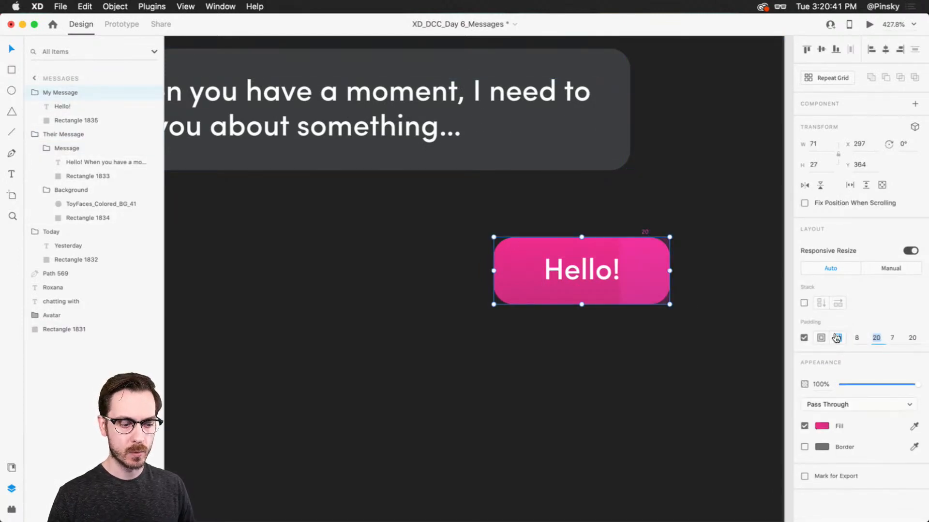
key(Tab)
key(Tab)
text(12)
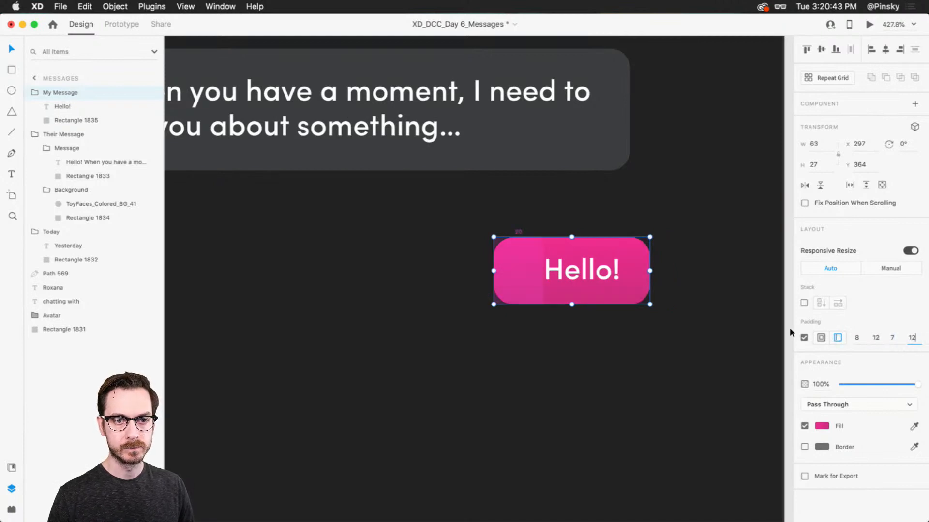
click(666, 312)
drag(612, 271, 635, 261)
Change the pink bubble's text to "Hello, what's up?"
double_click(623, 270)
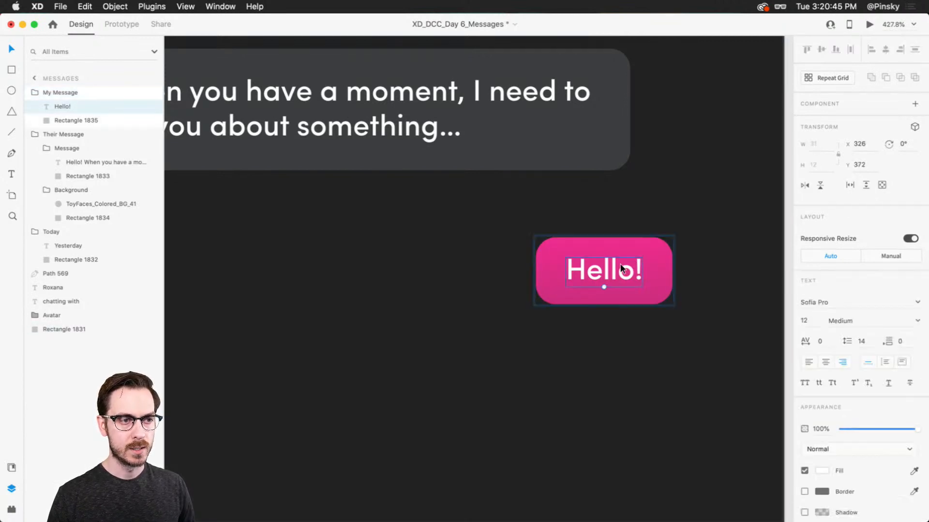
double_click(623, 272)
click(628, 277)
key(Right)
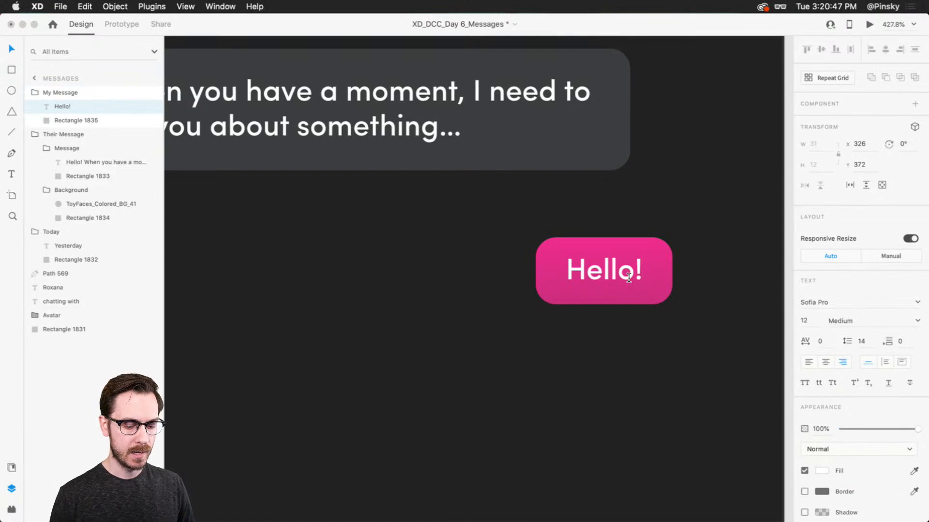
key(BackSpace)
text(, what's up)
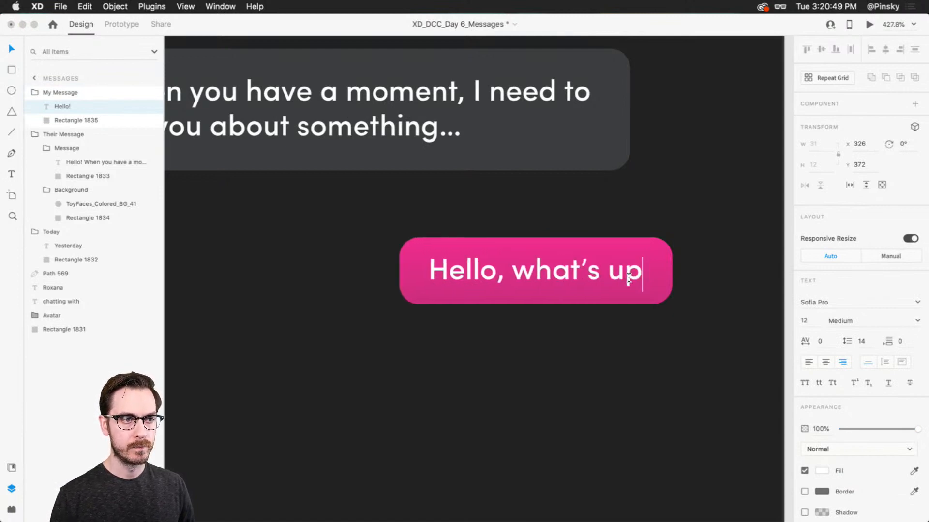
text(?)
key(Escape)
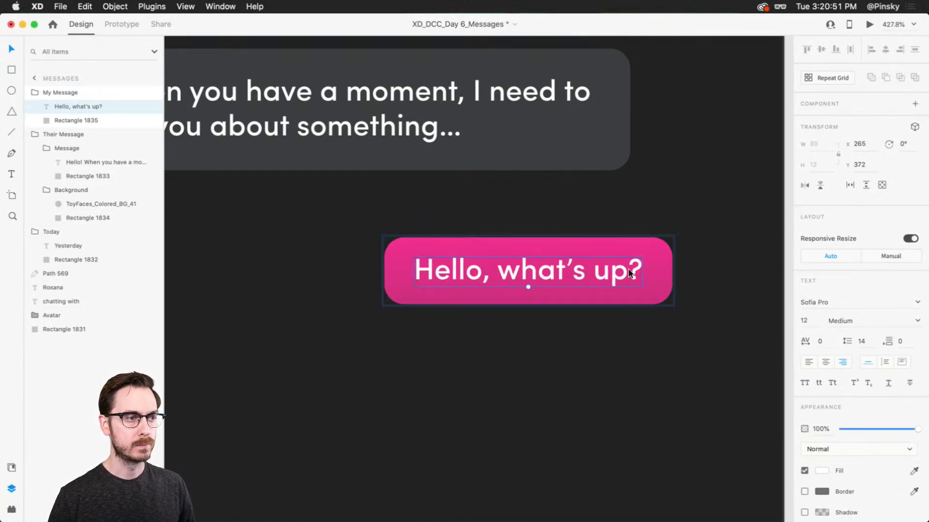
Move the grey message with its avatar left to X 25 and the pink reply right to X 266
scroll(536, 330, down, 5)
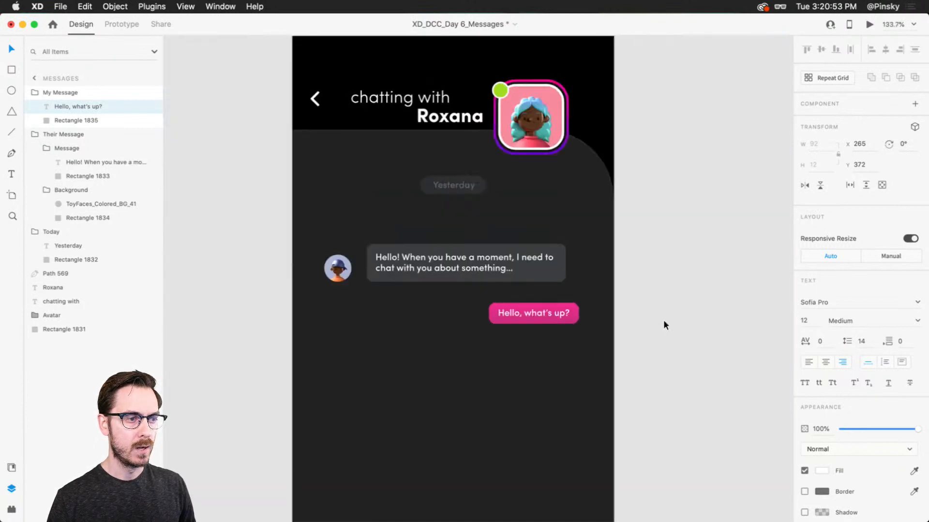
click(663, 320)
drag(458, 264, 445, 263)
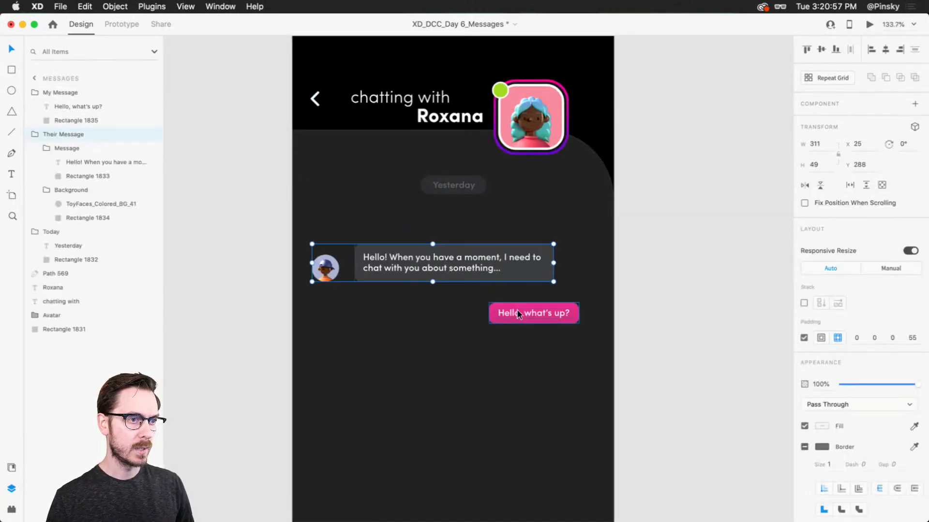
drag(542, 310, 554, 312)
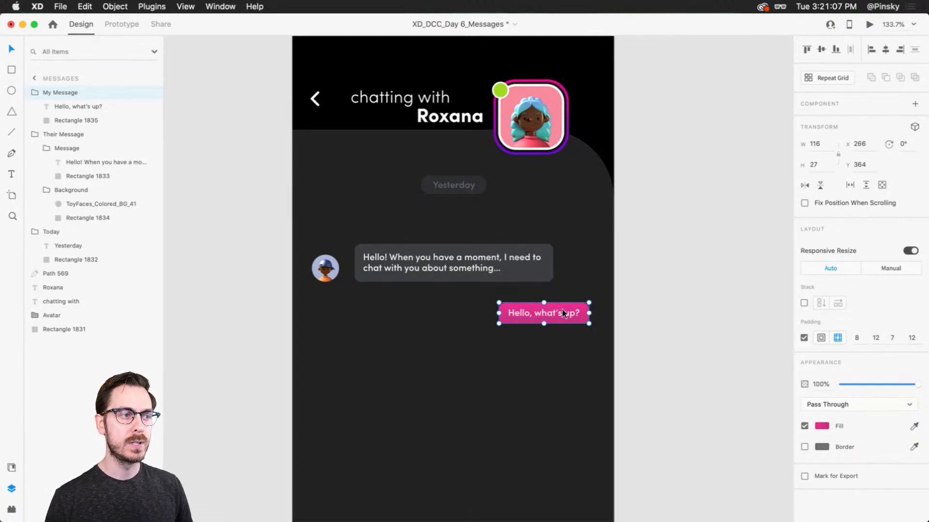
Move both messages up, placing the grey message at Y 264 and the pink reply at Y 340
shift+click(498, 254)
drag(498, 254, 501, 240)
click(702, 276)
Group the grey message and pink reply as "Messages" and enable a vertical stack on the group
click(513, 288)
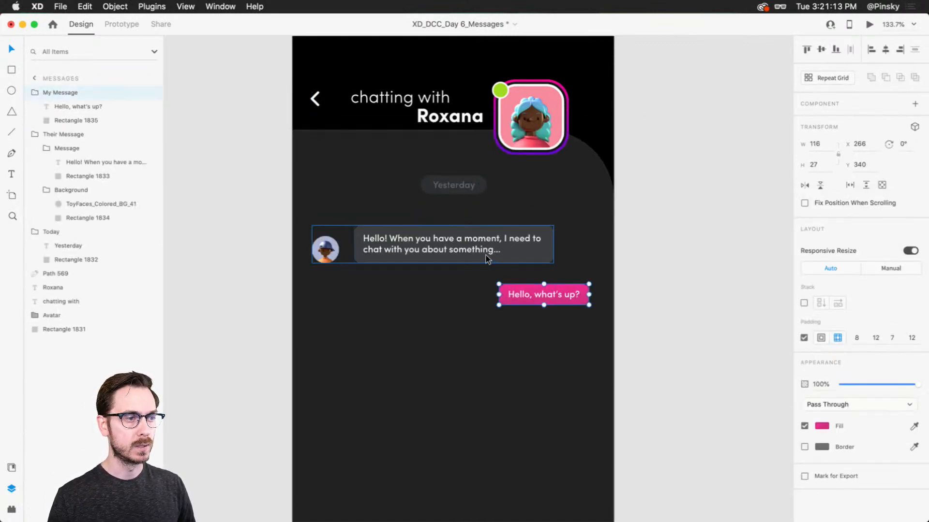
shift+click(455, 242)
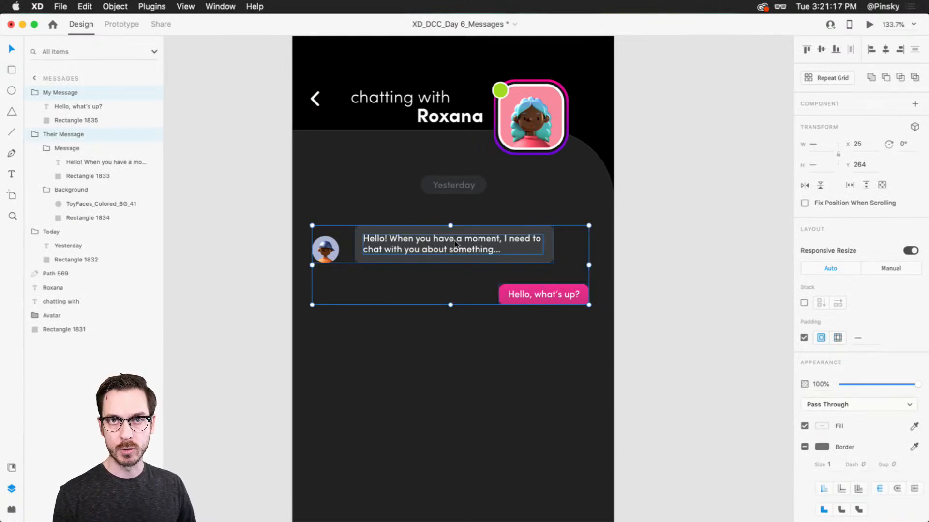
key(super+g)
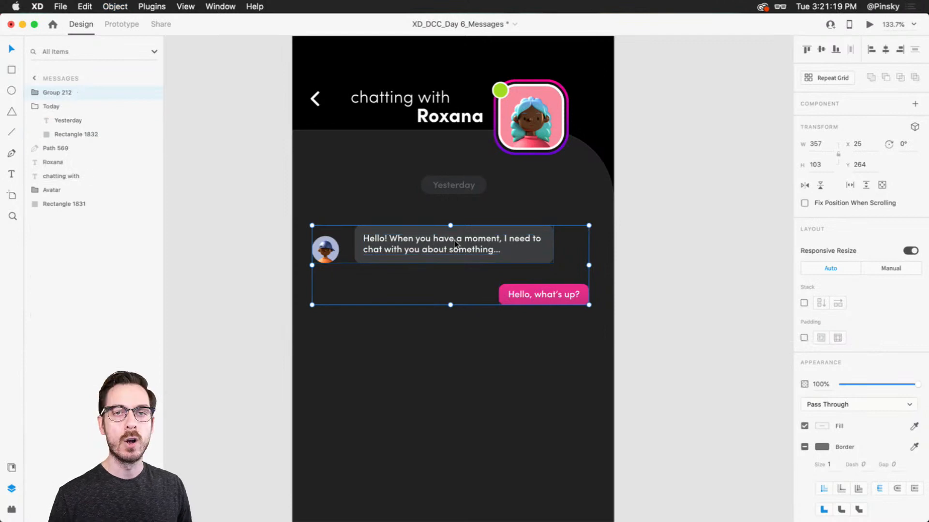
double_click(57, 92)
text(Messag)
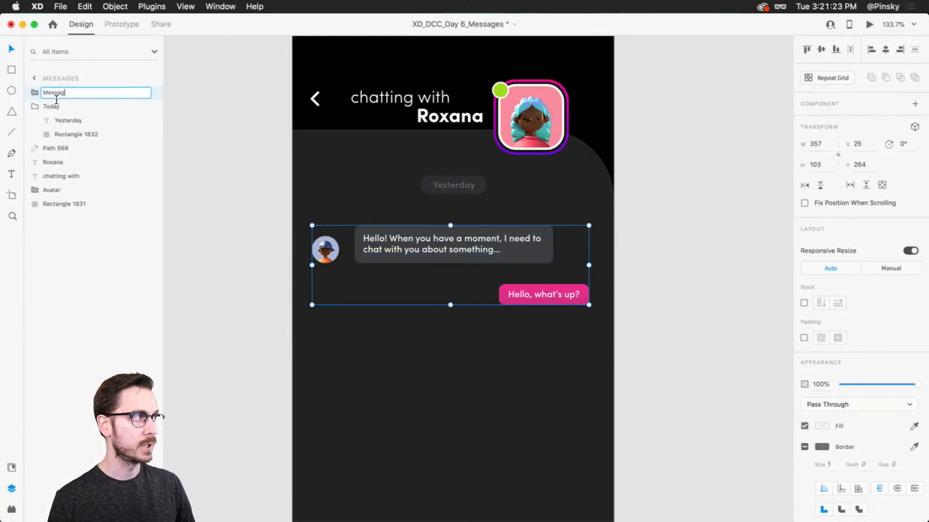
text(es)
key(Return)
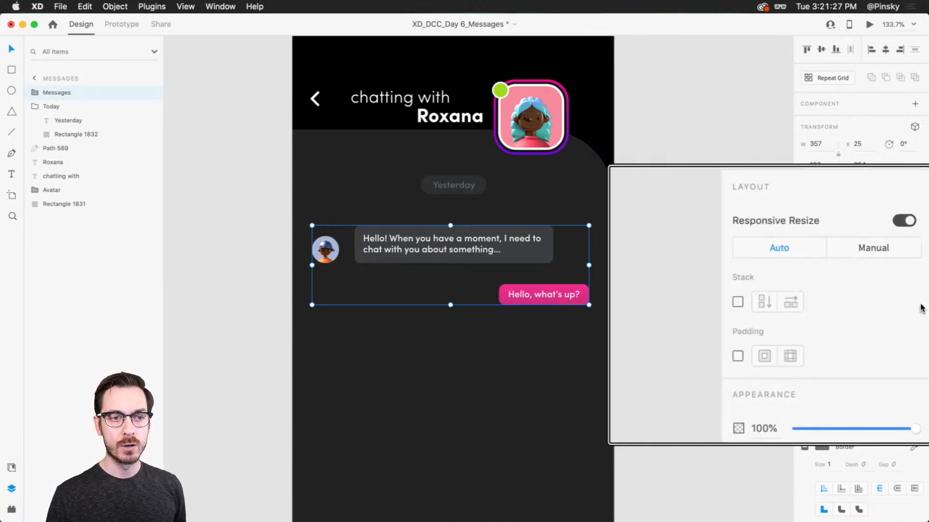
click(738, 303)
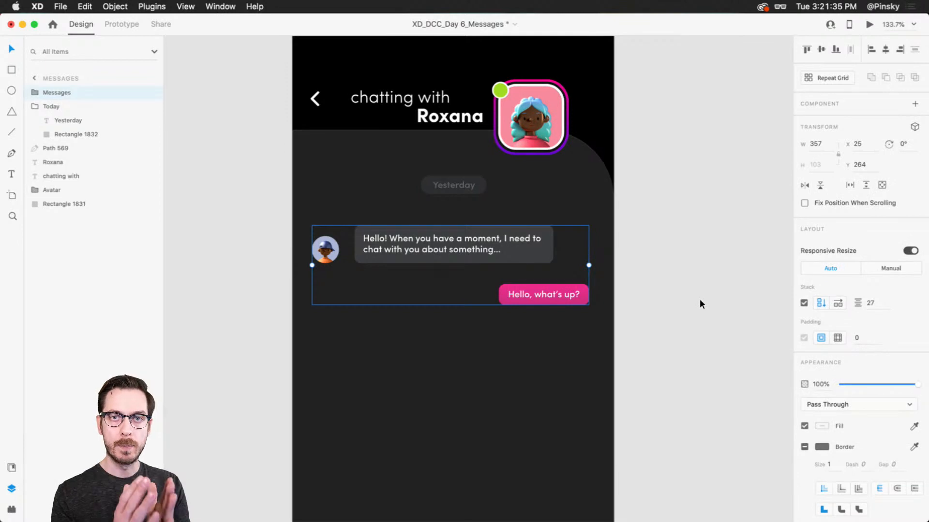
Test the stack by nudging the pink reply and adding three line breaks to the grey message's text, and undo the added lines
double_click(539, 293)
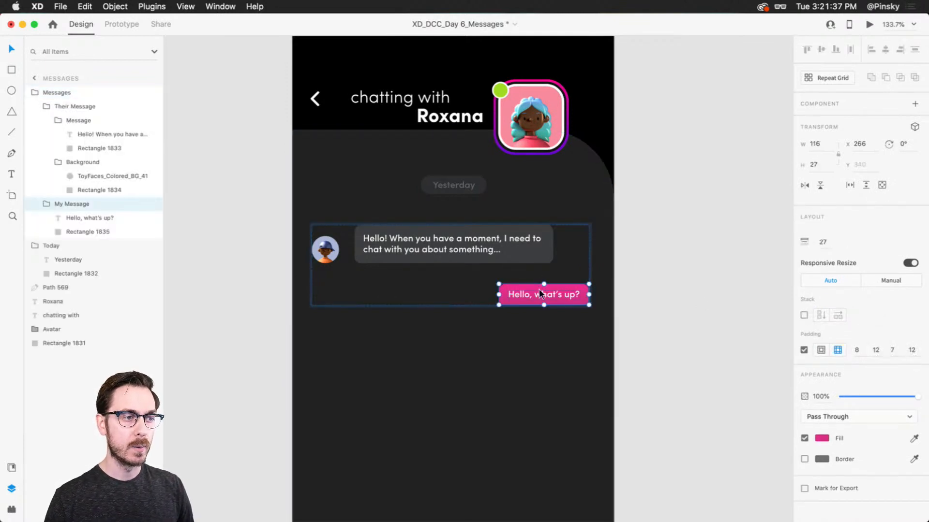
drag(540, 294, 557, 282)
double_click(501, 250)
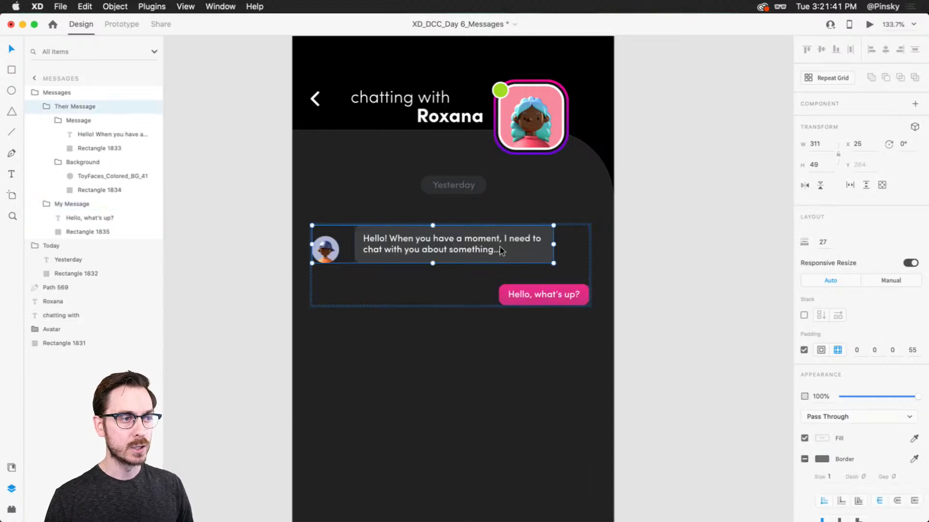
double_click(512, 250)
double_click(511, 252)
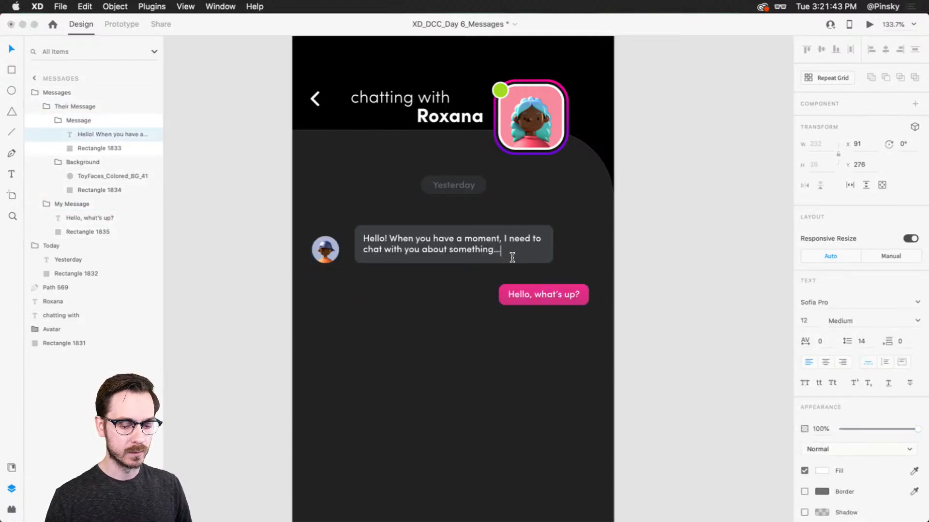
key(Return)
key(Return)
key(Return)
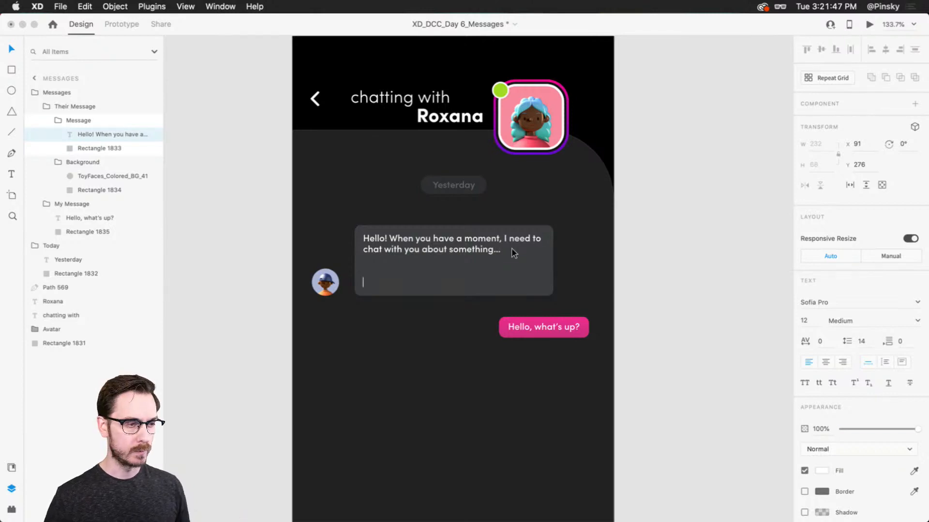
key(Escape)
key(super+z)
click(635, 290)
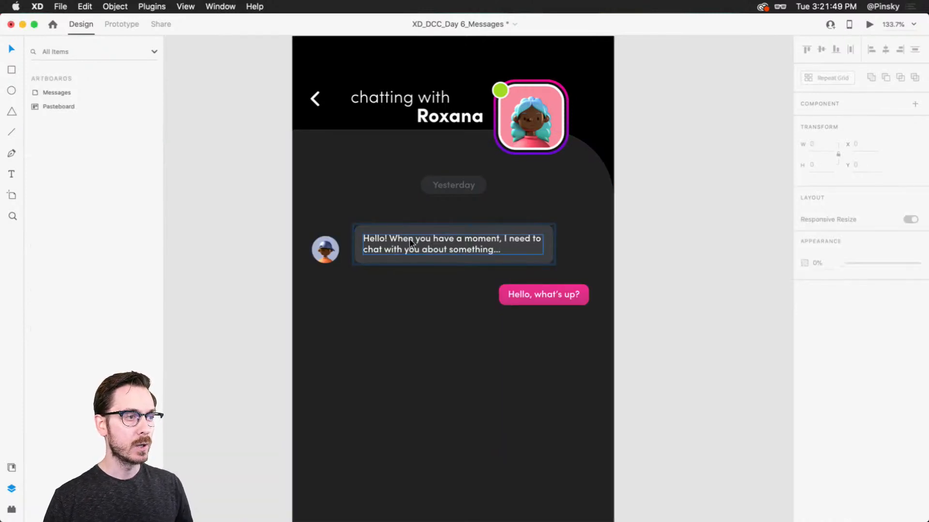
Duplicate the Their Message group inside the stack and move one copy below the pink reply
super+click(409, 239)
click(322, 247)
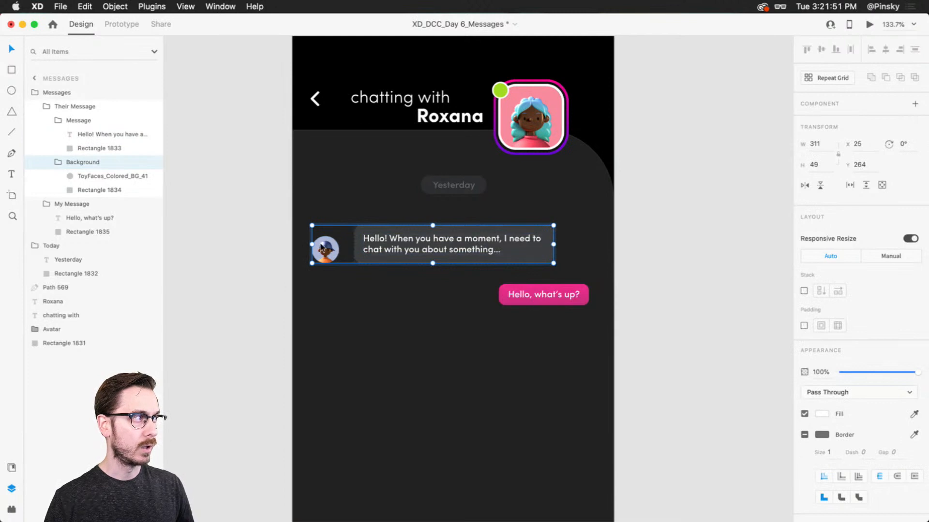
key(Escape)
key(super+d)
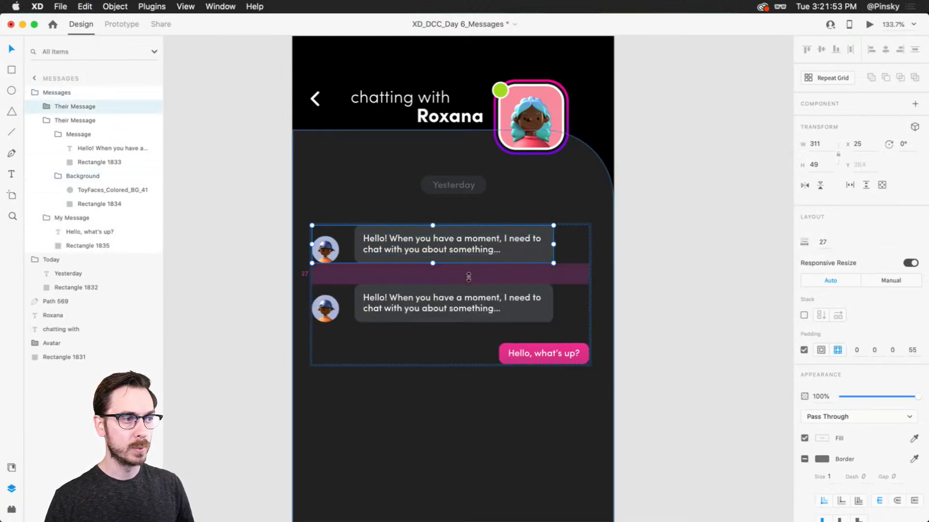
shift+click(452, 298)
drag(452, 297, 444, 335)
click(525, 353)
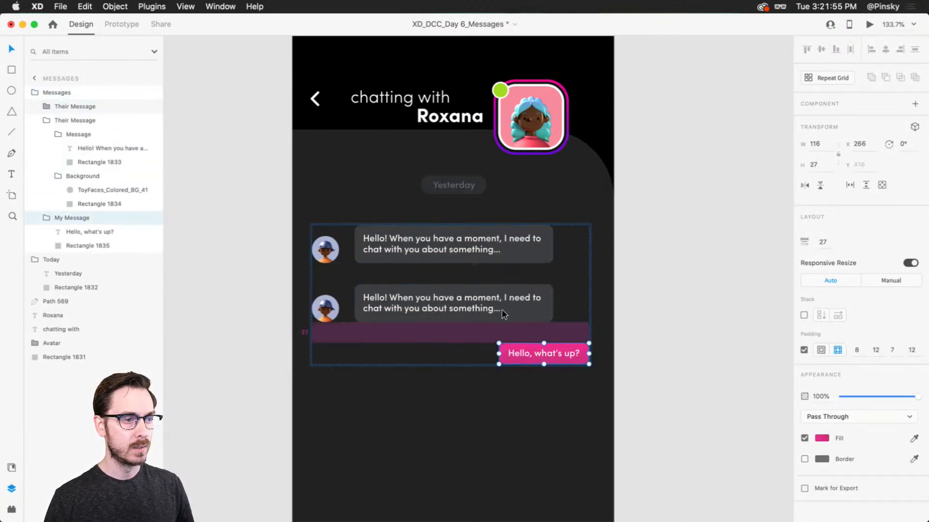
drag(501, 314, 435, 343)
Replace the text of the grey message below the pink reply with "I, uh, may have used Comic Sans again..."
double_click(416, 348)
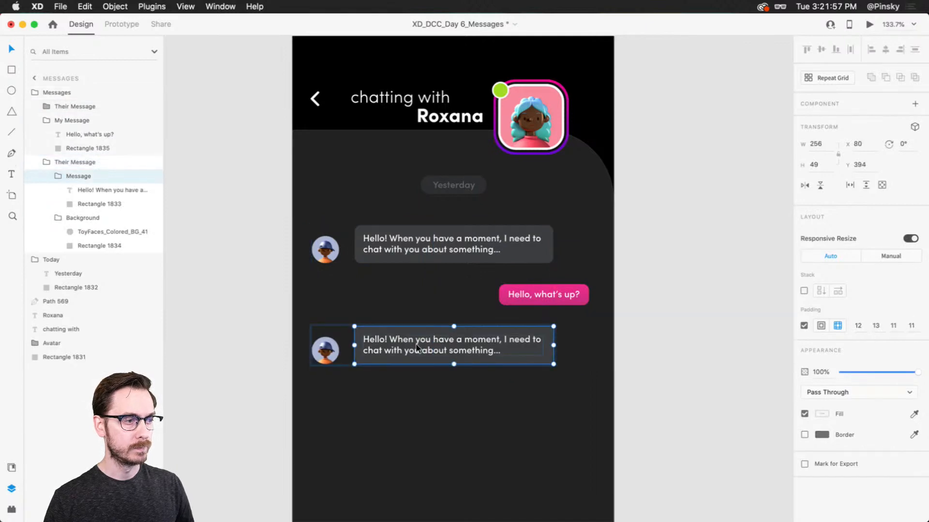
double_click(416, 345)
triple_click(416, 347)
key(Escape)
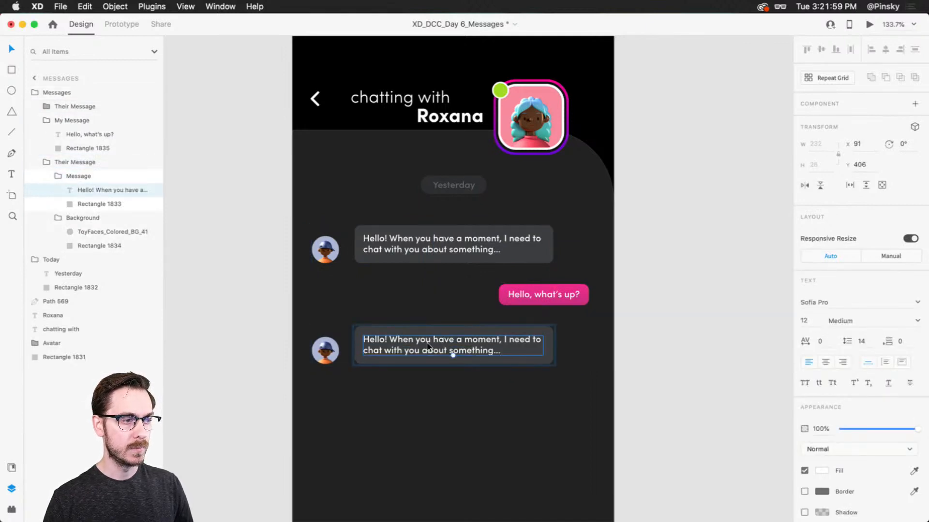
double_click(427, 345)
text(I,)
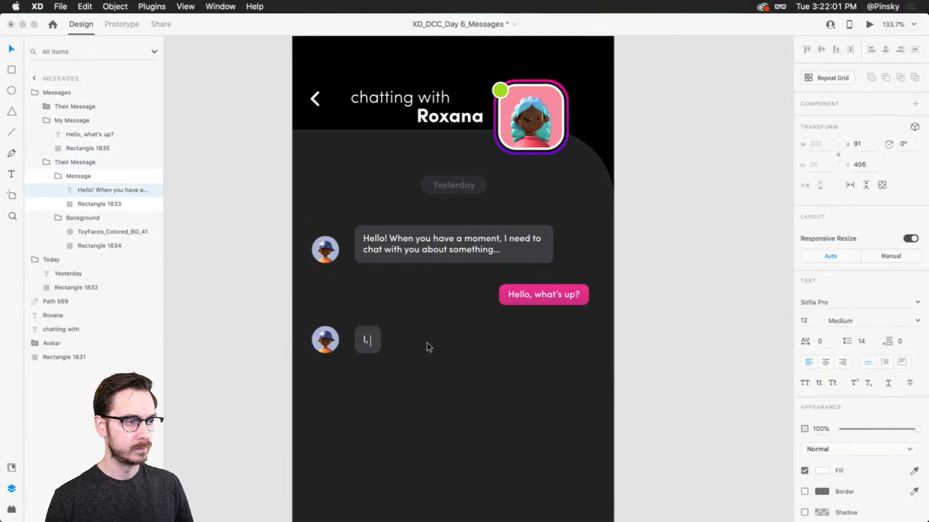
text( uh, may)
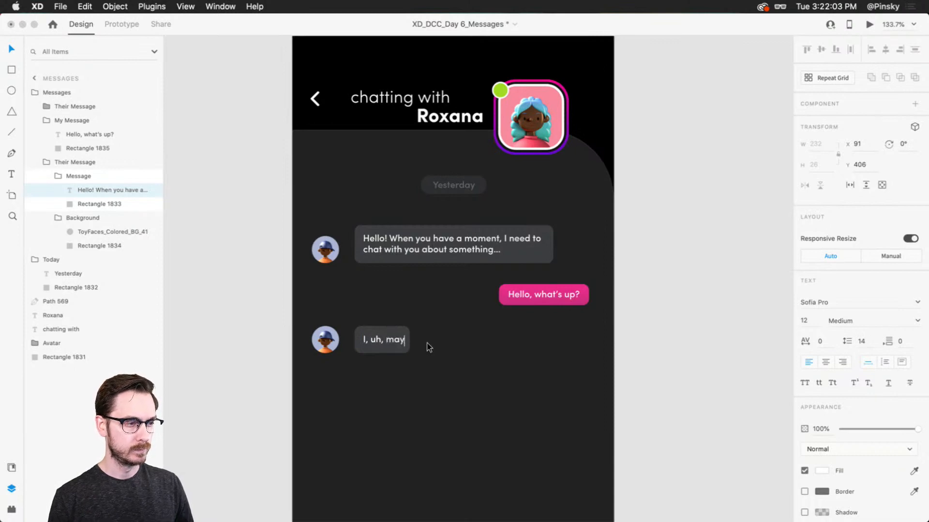
text( have used Comic S)
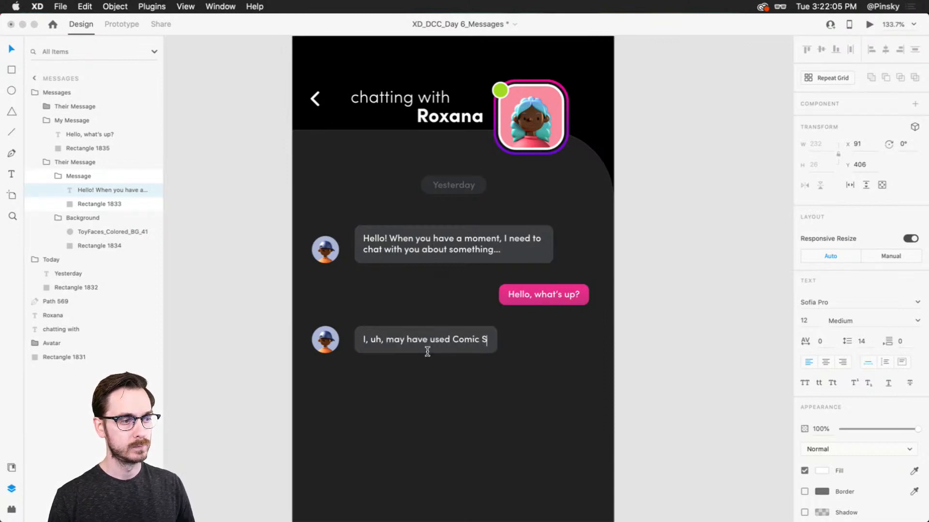
text(ans again...)
key(Escape)
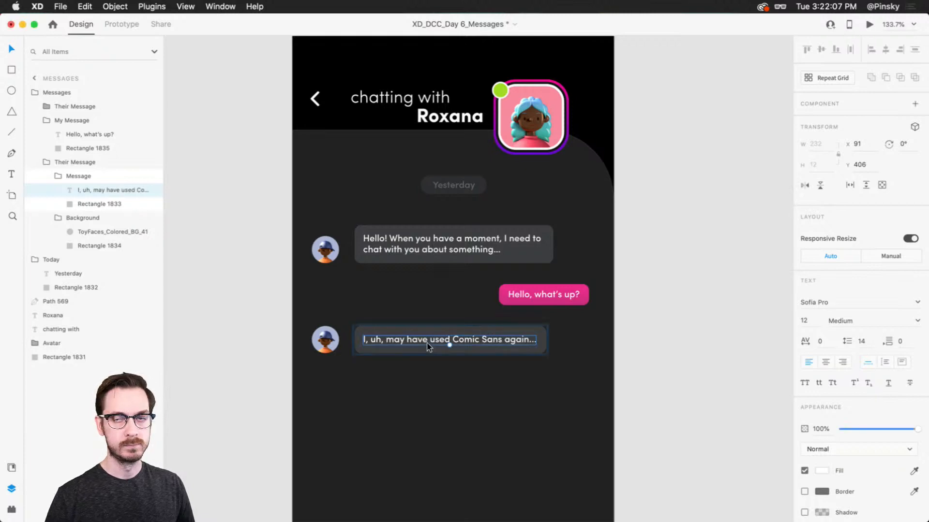
scroll(437, 352, up, 4)
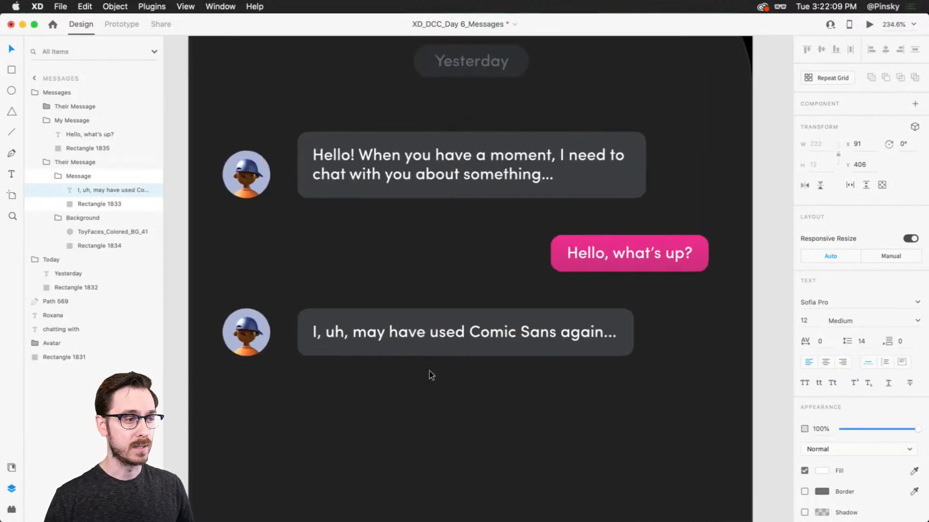
scroll(431, 374, down, 6)
click(438, 383)
Duplicate the pink My Message reply and place the copy below the second grey message in the stack
scroll(438, 382, down, 4)
click(528, 210)
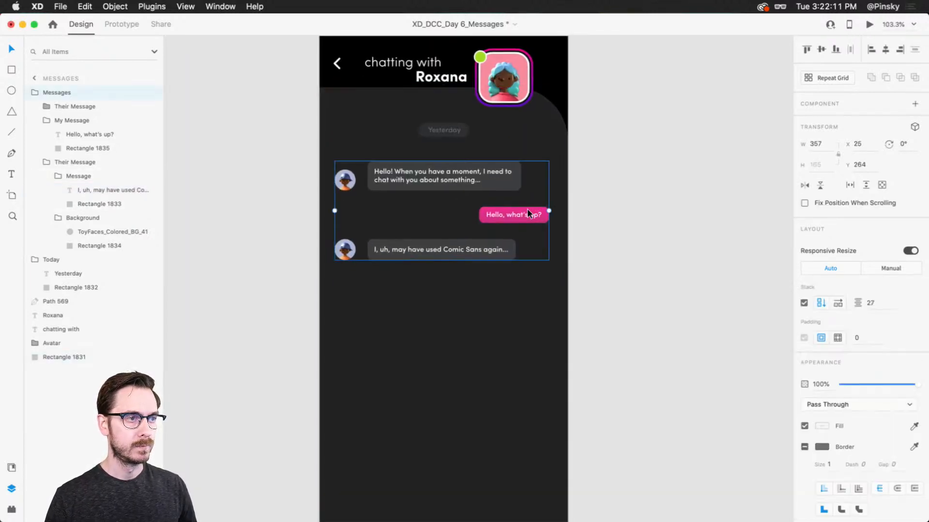
click(527, 210)
drag(527, 210, 533, 274)
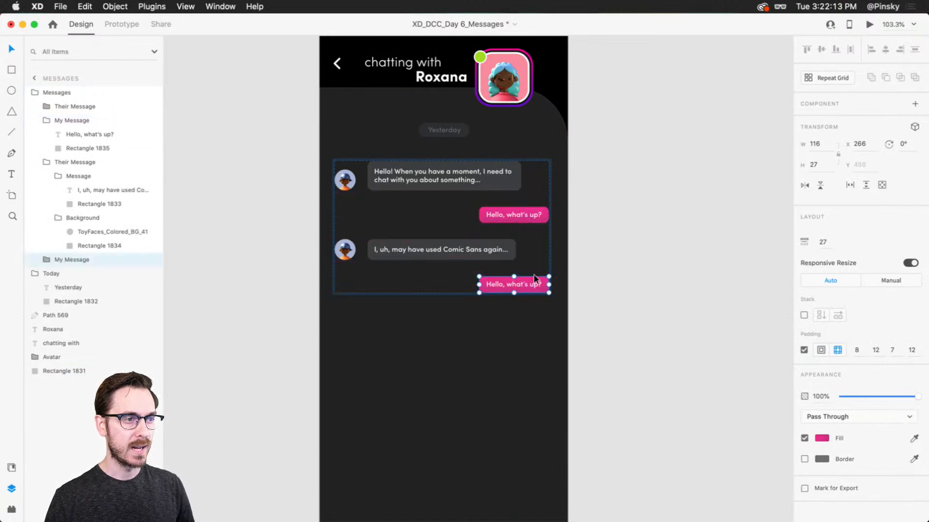
Change the text of the lower pink reply to "Oh no!"
double_click(515, 279)
double_click(516, 287)
text(Oh)
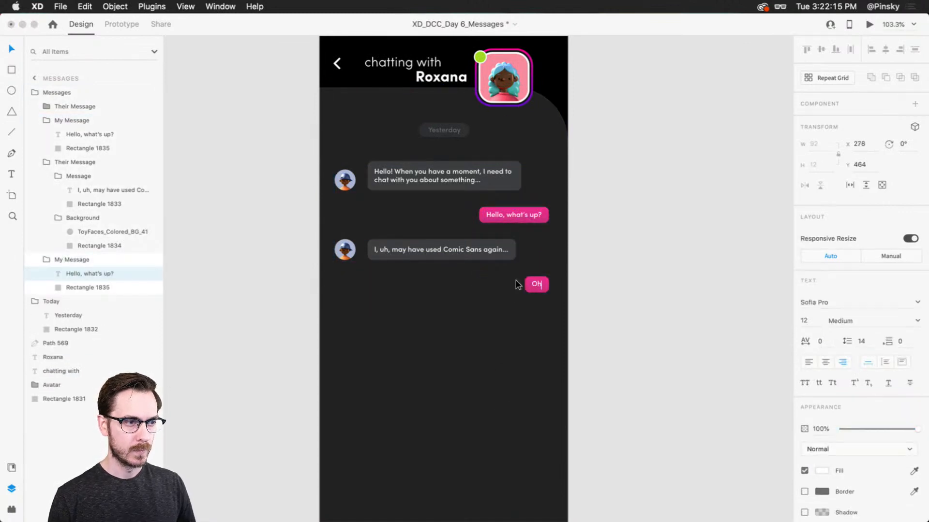
text( no!)
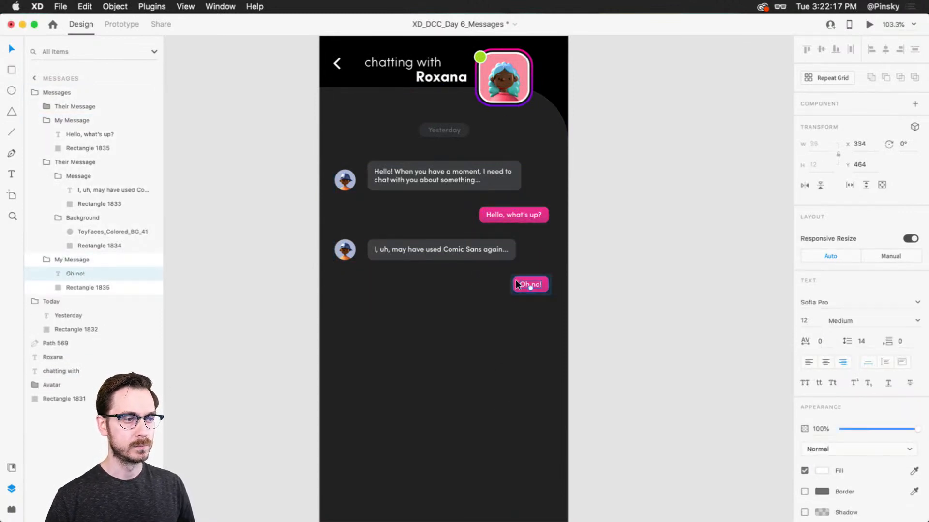
click(619, 280)
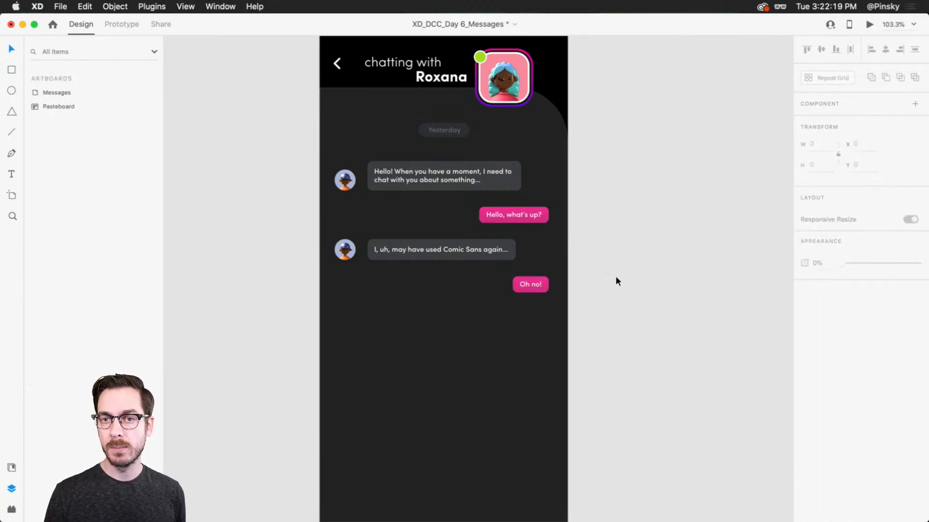
Duplicate the "I, uh, may have used Comic Sans again..." message group inside the stack
double_click(405, 250)
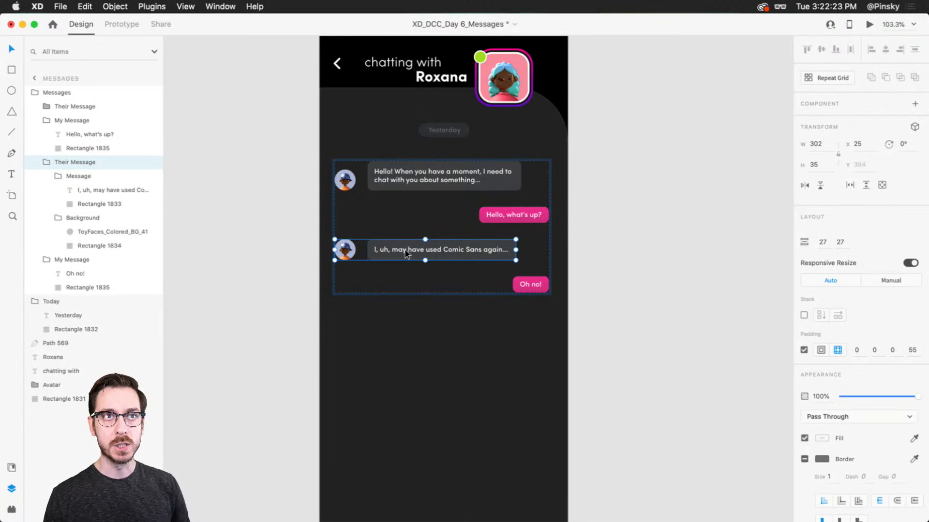
scroll(381, 249, up, 3)
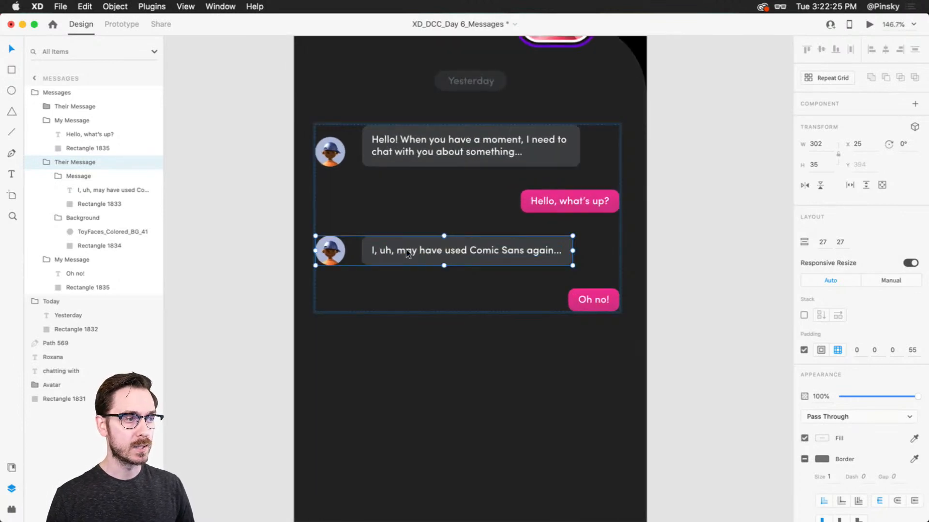
key(super+d)
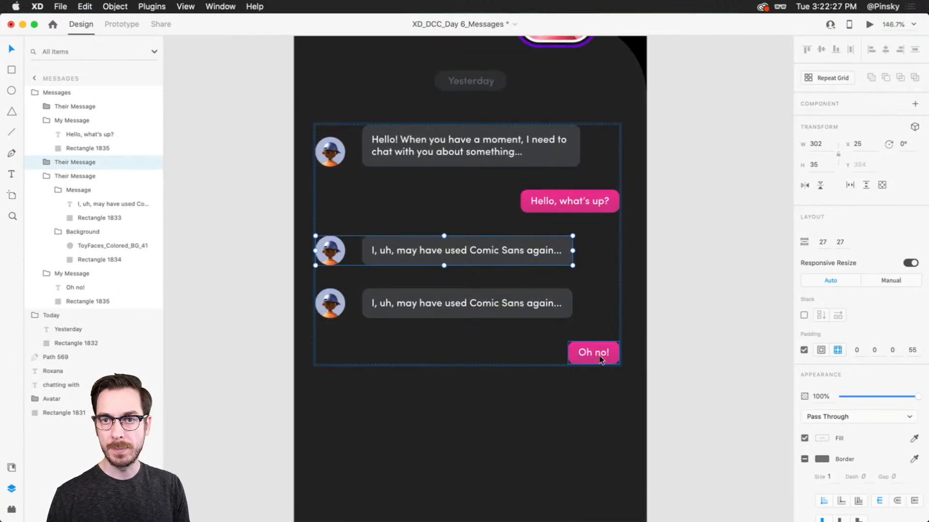
Delete the text from the lower copy of the Comic Sans message and widen its empty bubble to 301
double_click(400, 303)
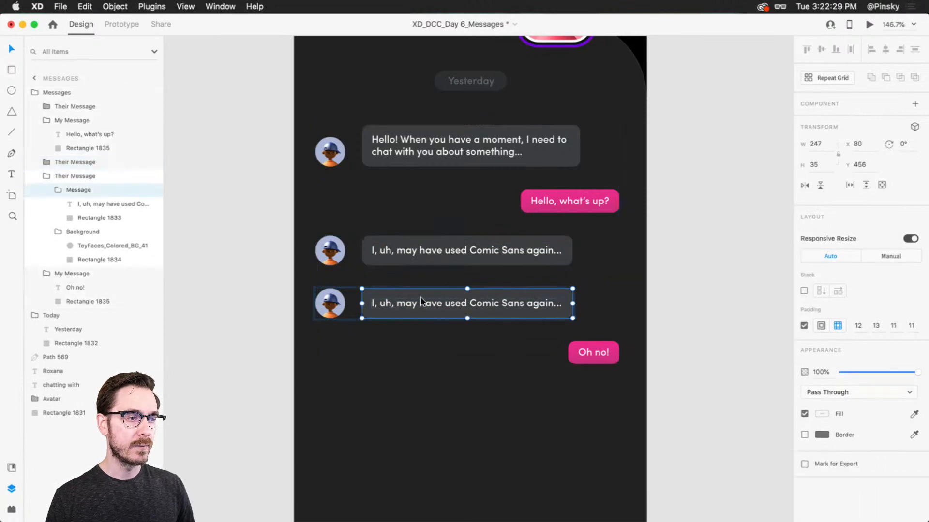
click(477, 304)
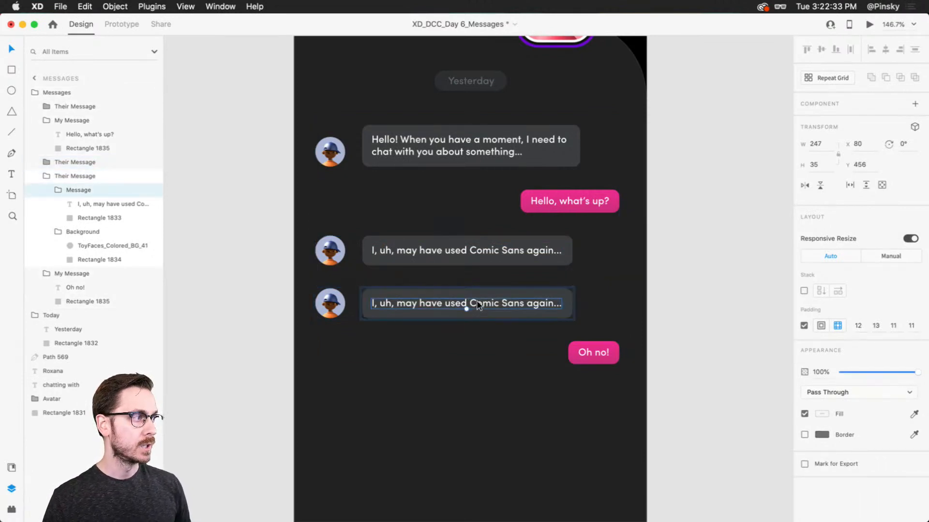
key(Delete)
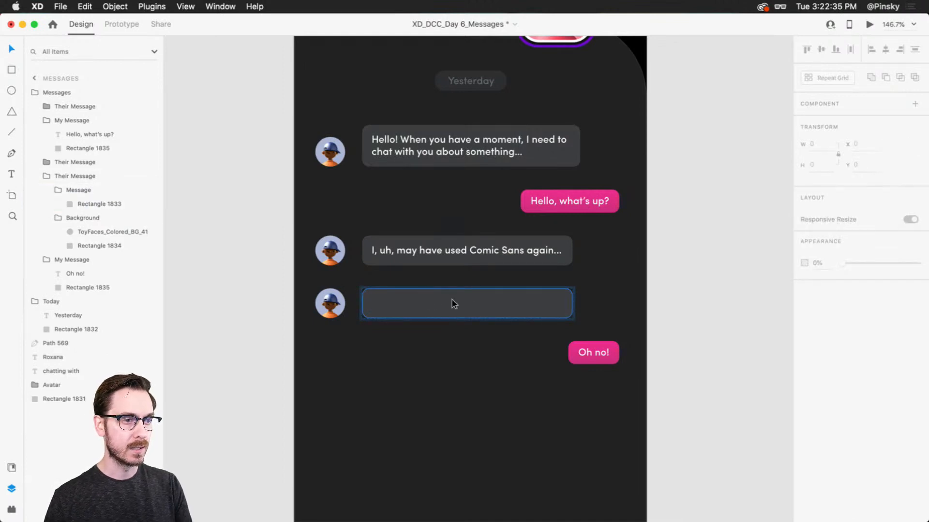
click(452, 304)
drag(573, 304, 617, 307)
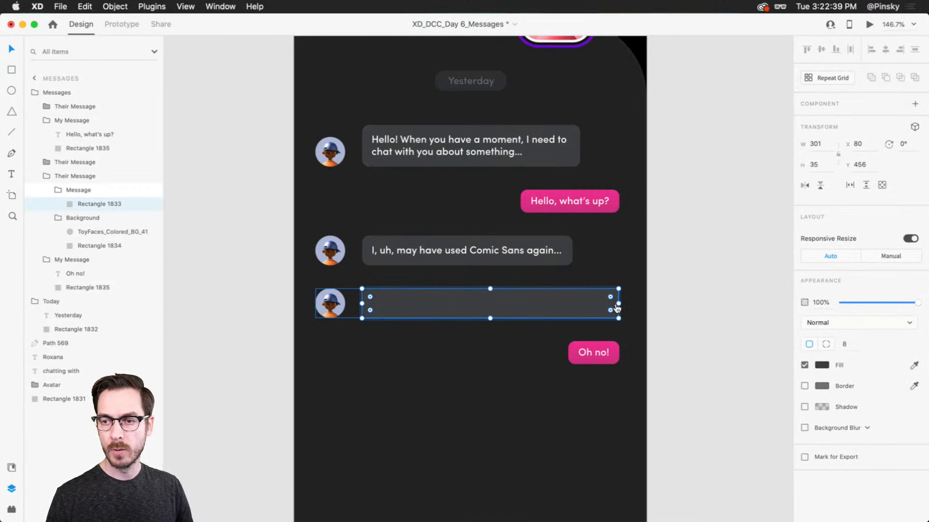
Switch to Finder, open the Neon image folder, and preview AdobeStock_257619725.jpeg and AdobeStock_287235324.jpeg
key(super+Tab)
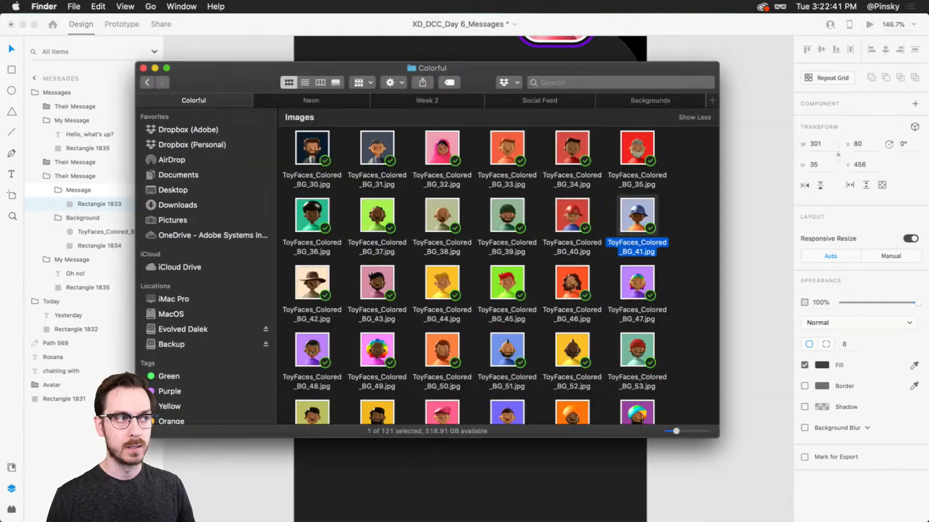
click(331, 101)
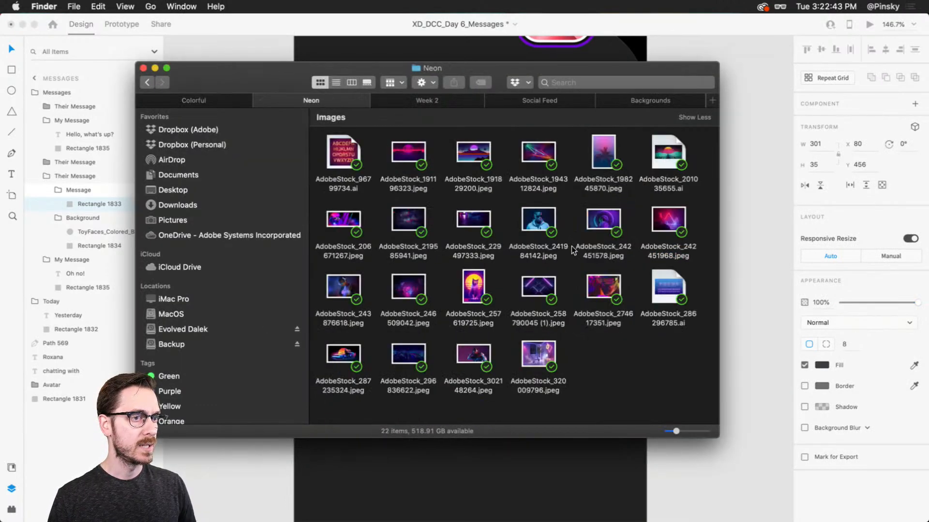
click(469, 274)
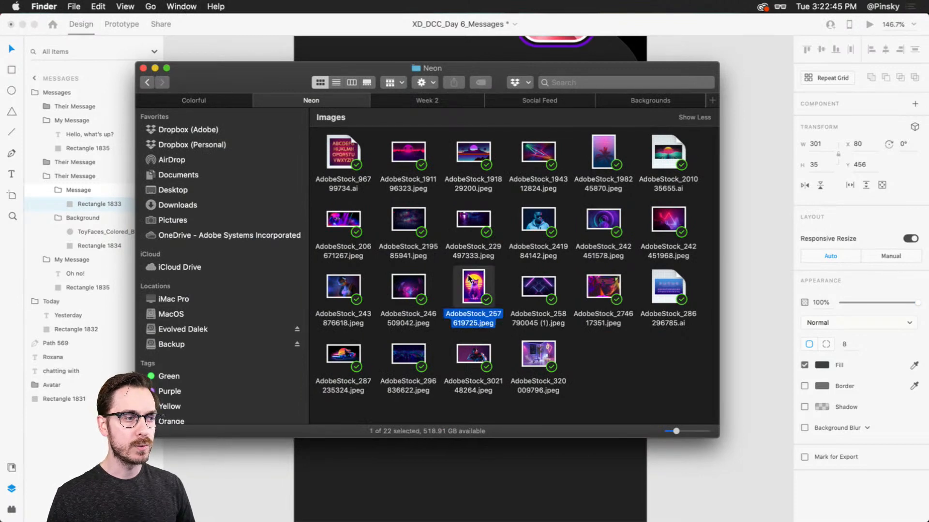
key(space)
key(space)
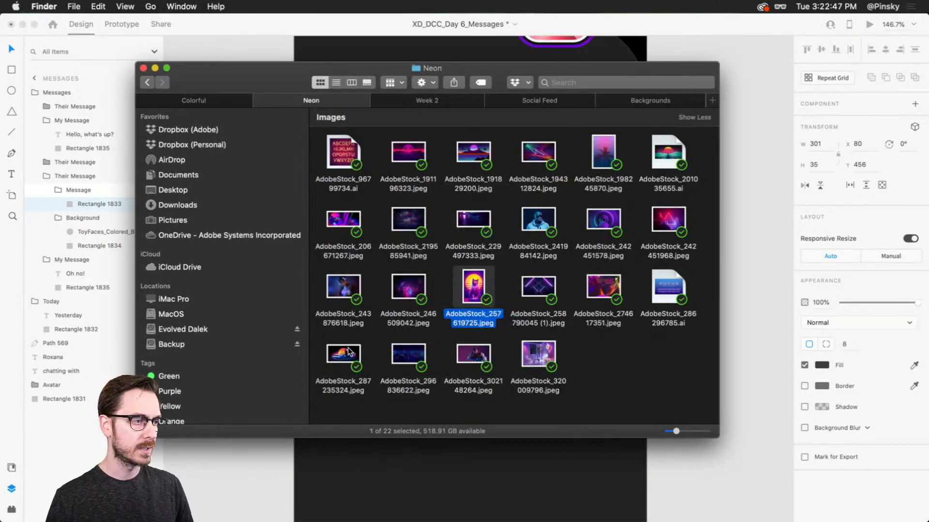
click(348, 348)
key(space)
key(space)
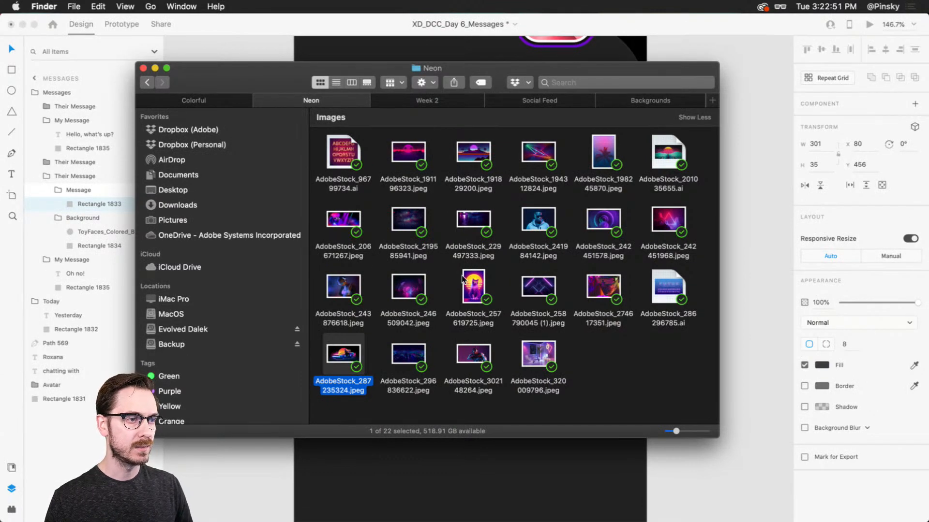
Fill the empty grey bubble with AdobeStock_257619725.jpeg in XD and extend it to a height of 255
drag(468, 290, 446, 295)
scroll(493, 322, down, 5)
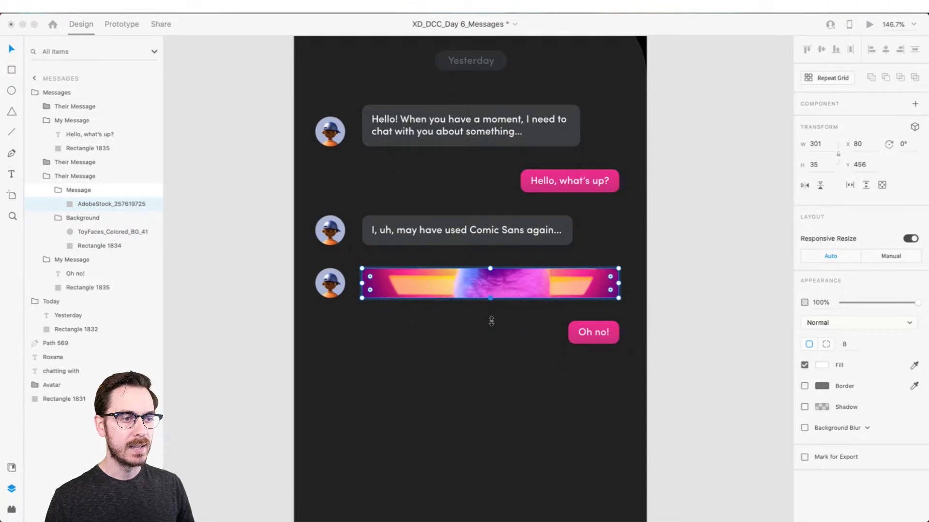
drag(490, 165, 522, 360)
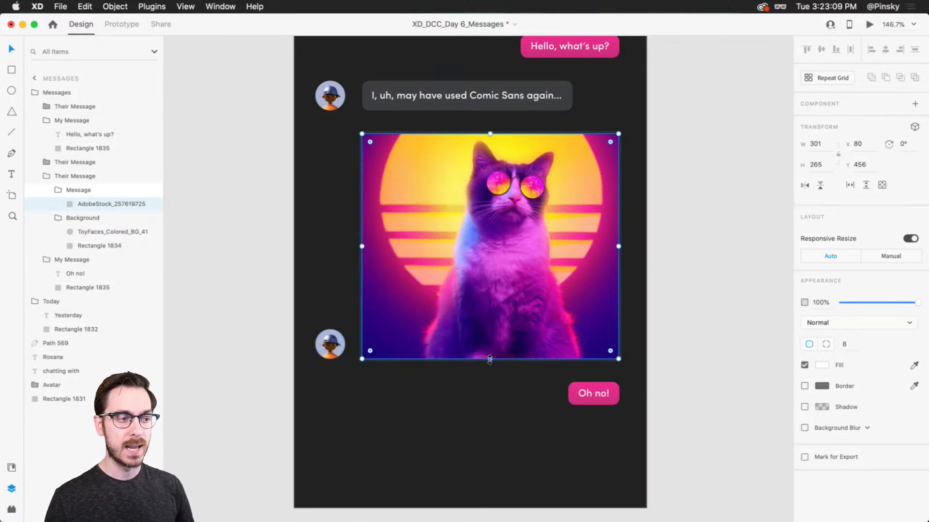
mouse_move(489, 359)
mouse_down()
mouse_move(492, 386)
mouse_move(499, 350)
mouse_up()
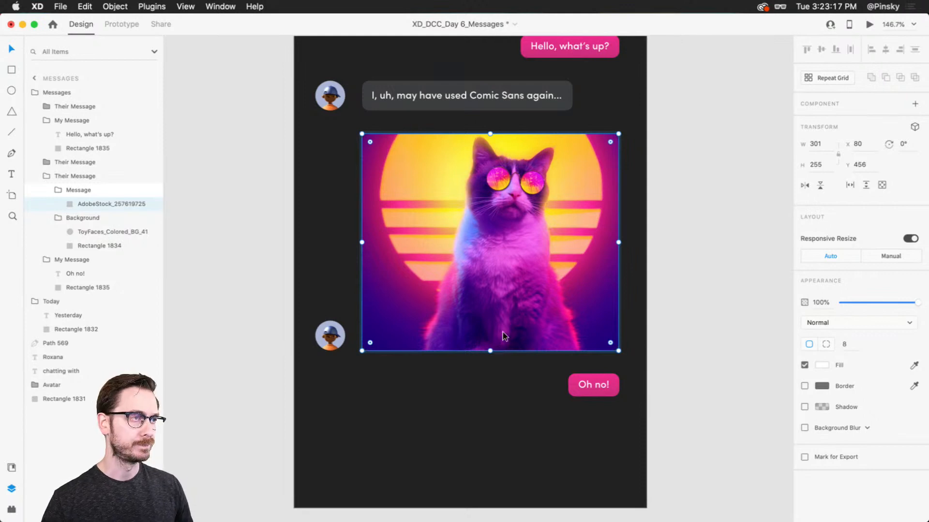
Move the Their Message group containing the cat image to the top of the message stack
scroll(675, 326, up, 10)
scroll(676, 326, down, 5)
key(Escape)
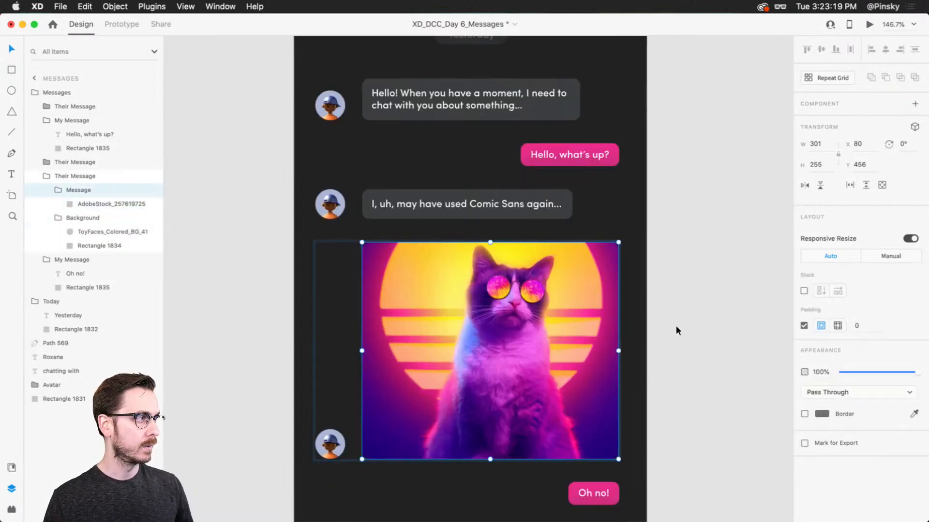
key(Escape)
scroll(675, 325, down, 2)
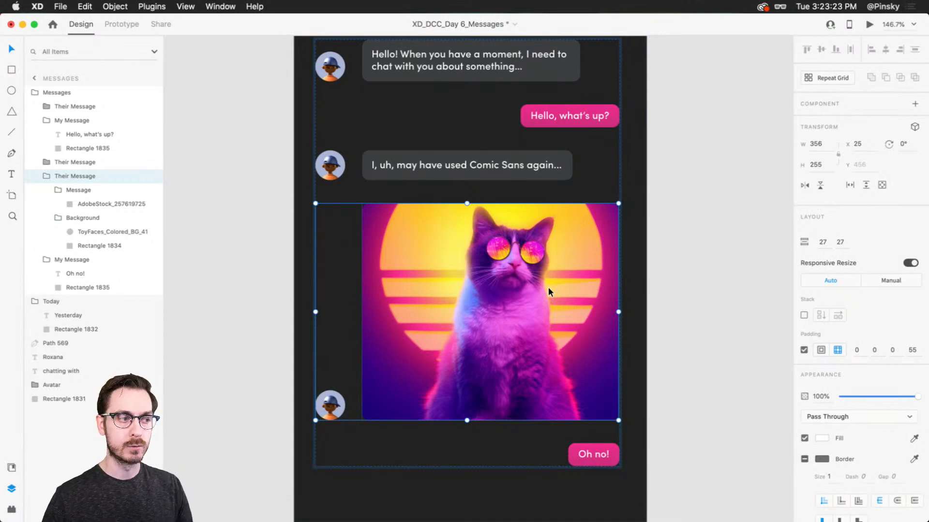
scroll(548, 286, down, 5)
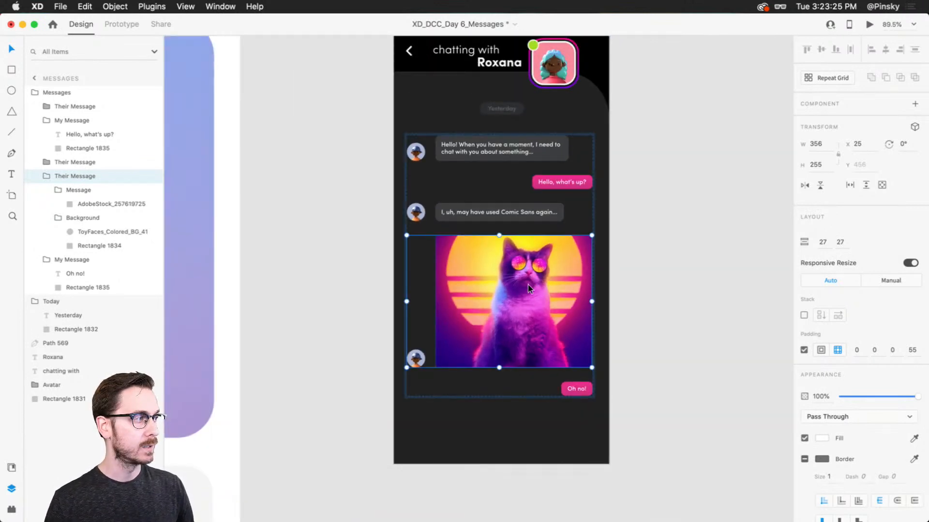
drag(528, 284, 538, 180)
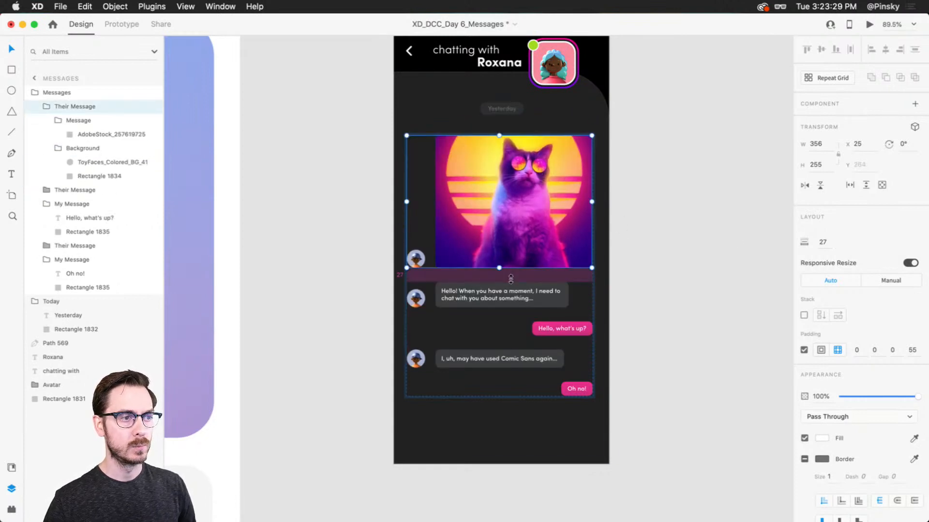
Extend the cat image message to a height of about 351 and adjust the Messages group's vertical position
double_click(499, 268)
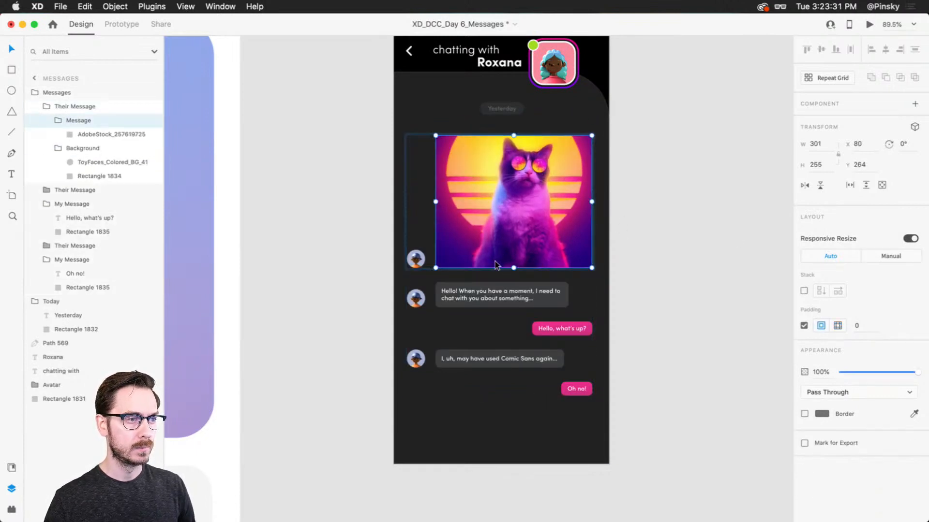
drag(516, 267, 521, 317)
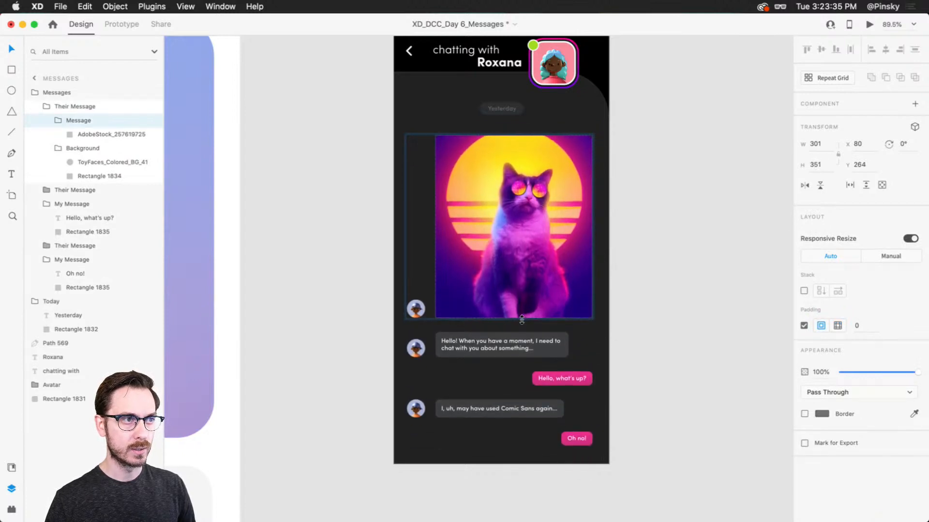
click(669, 259)
click(534, 213)
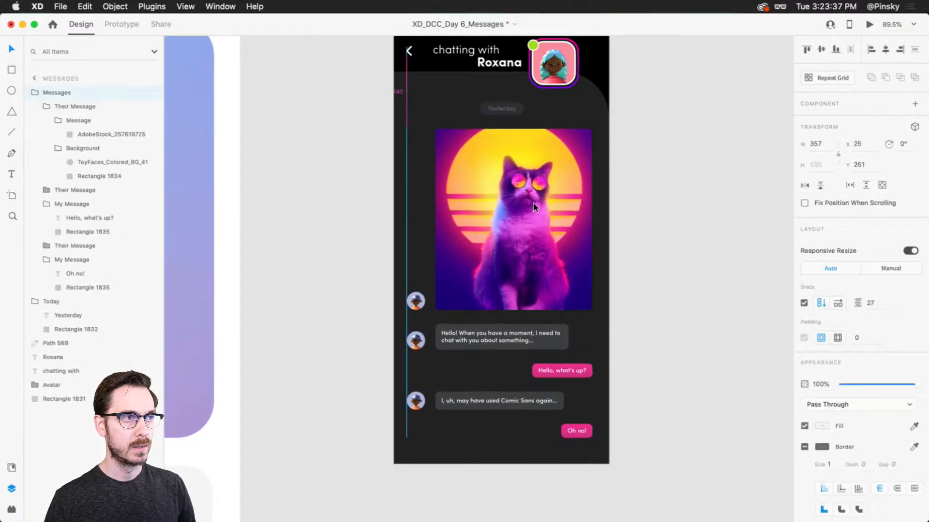
click(612, 201)
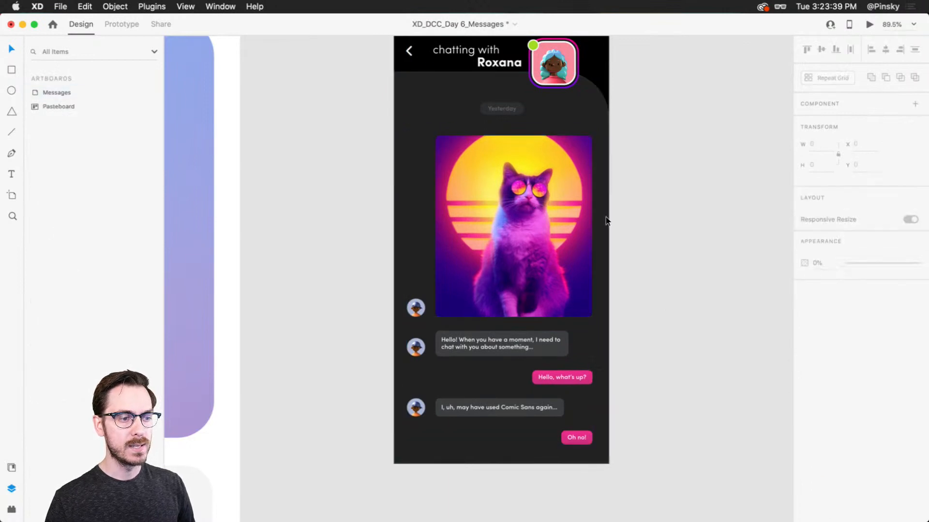
Move the Messages group up to Y 254, duplicate its cat image message, and place the copy at the end of the stack
drag(500, 211, 530, 229)
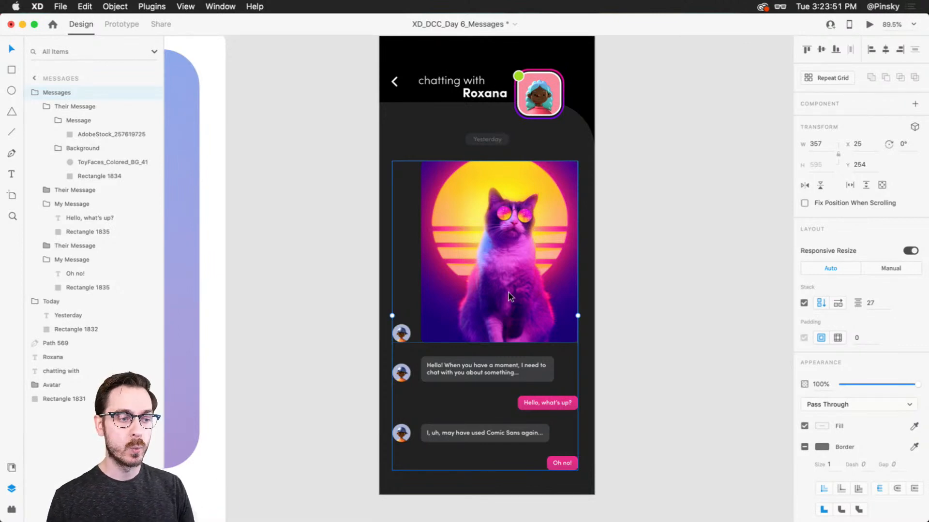
scroll(509, 291, down, 4)
drag(505, 277, 507, 251)
double_click(507, 251)
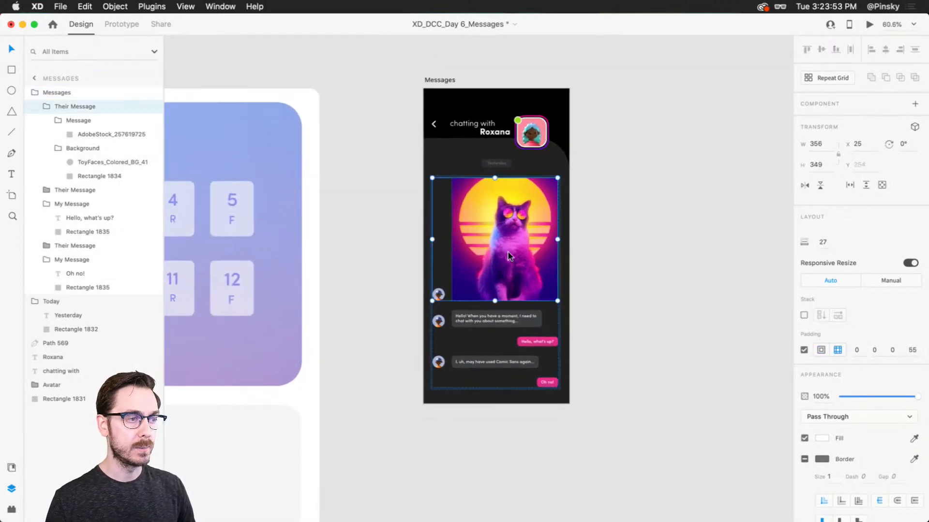
key(super+d)
shift+click(513, 327)
drag(512, 327, 520, 412)
click(618, 312)
Replace the duplicated message's picture with AdobeStock_287235324.jpeg from the Neon folder in Finder and reduce its height to 197 in XD
key(super+Tab)
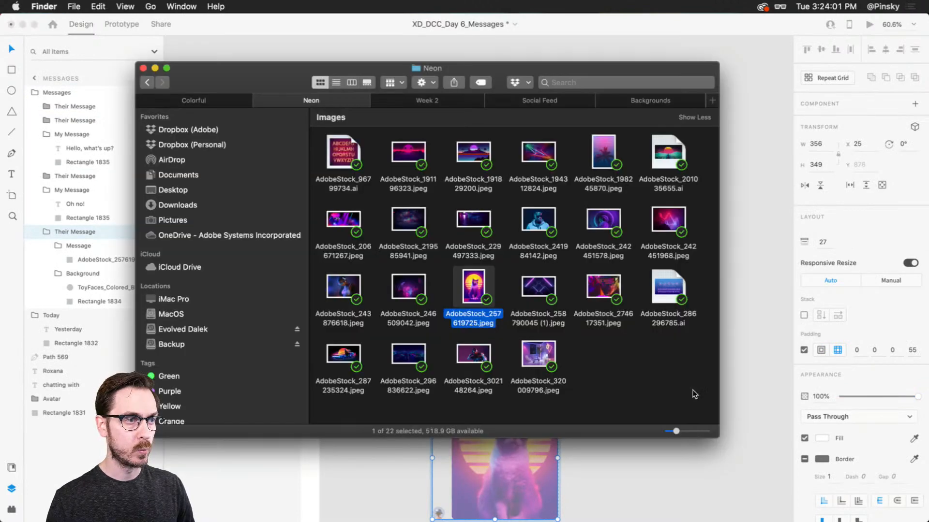
click(627, 366)
drag(345, 355, 514, 423)
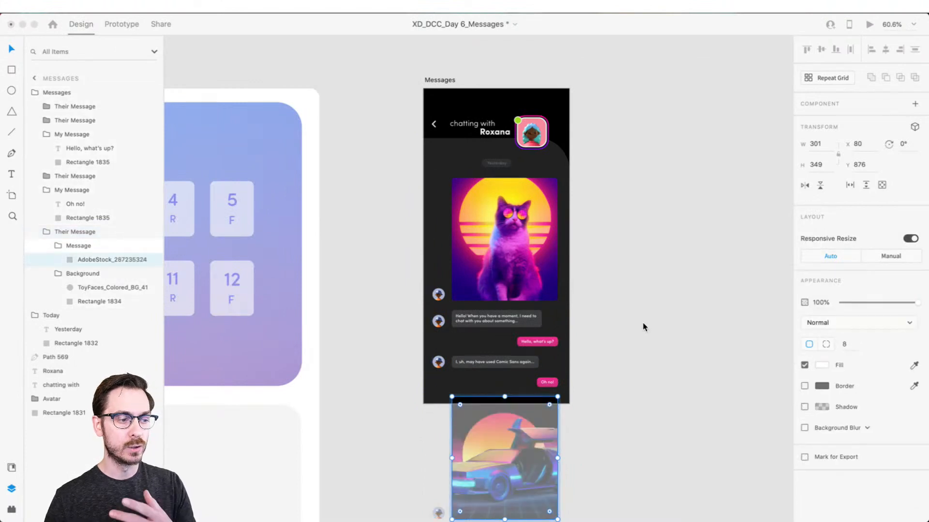
scroll(509, 420, down, 3)
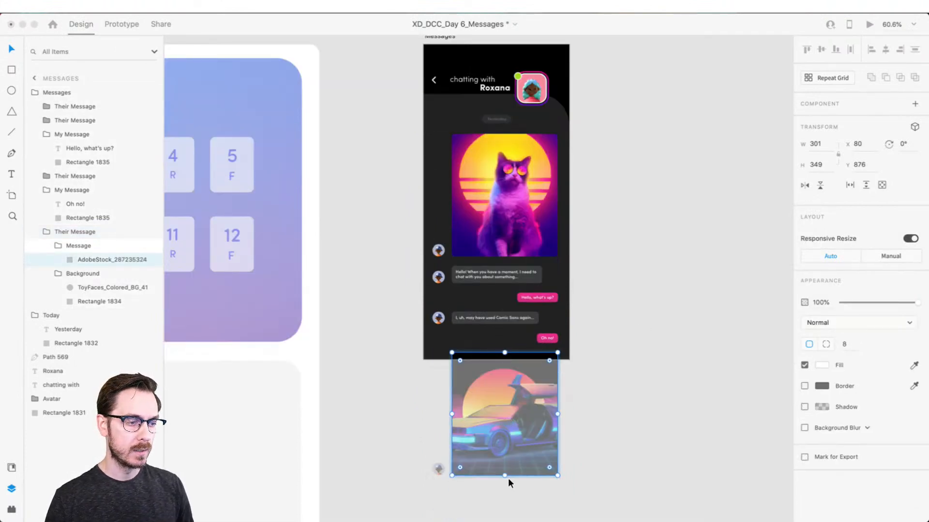
drag(504, 478, 503, 422)
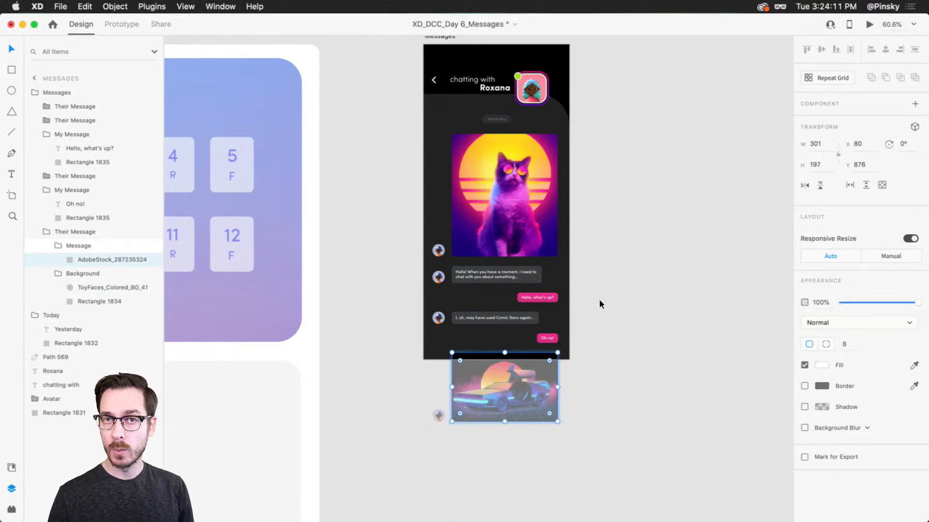
click(597, 242)
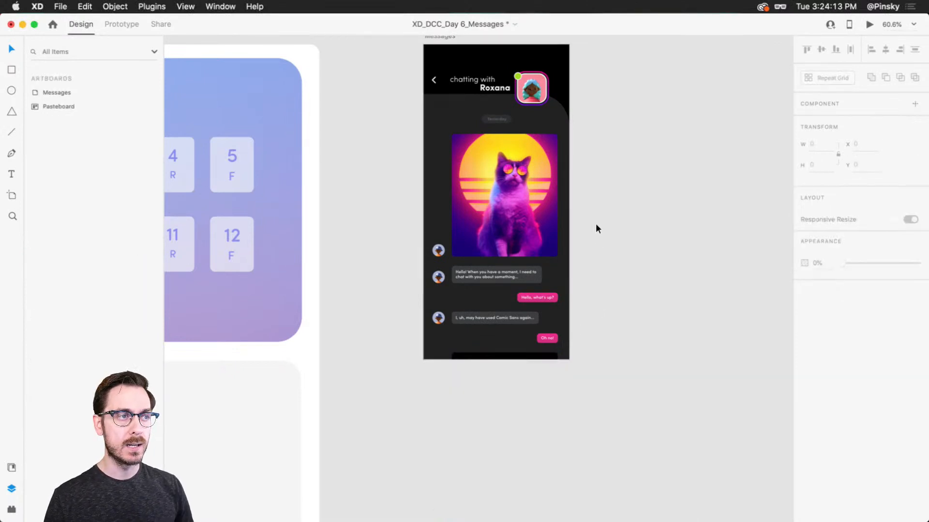
Make a vertical scroll group from the Yesterday label and Messages group, and extend its viewport's top edge to Y 141 for a height of 755
scroll(596, 223, up, 2)
scroll(492, 164, up, 3)
click(495, 130)
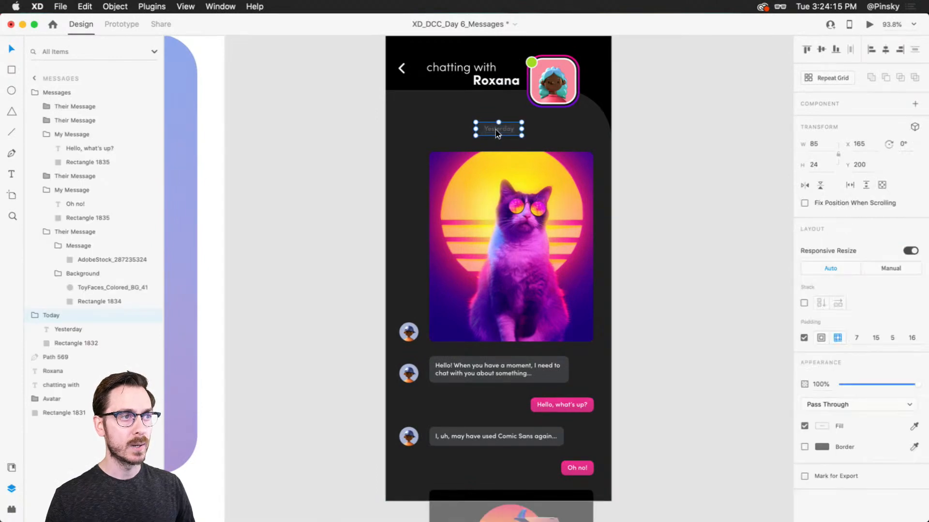
mouse_move(491, 259)
mouse_down()
mouse_move(548, 280)
mouse_move(492, 259)
mouse_up()
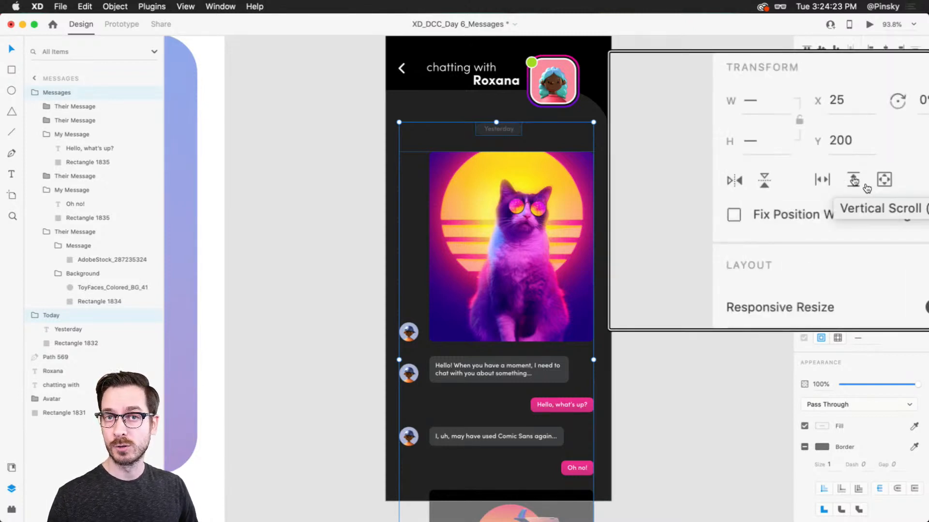
click(867, 186)
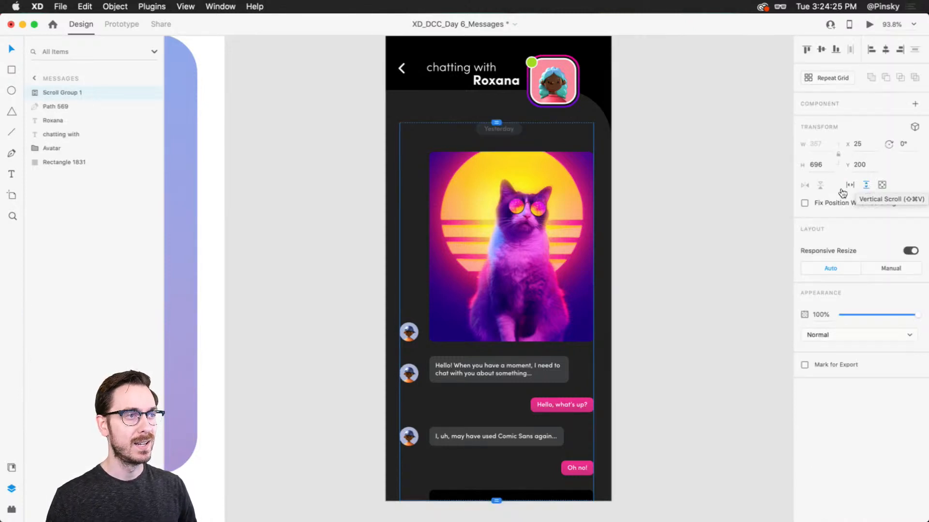
drag(496, 122, 501, 92)
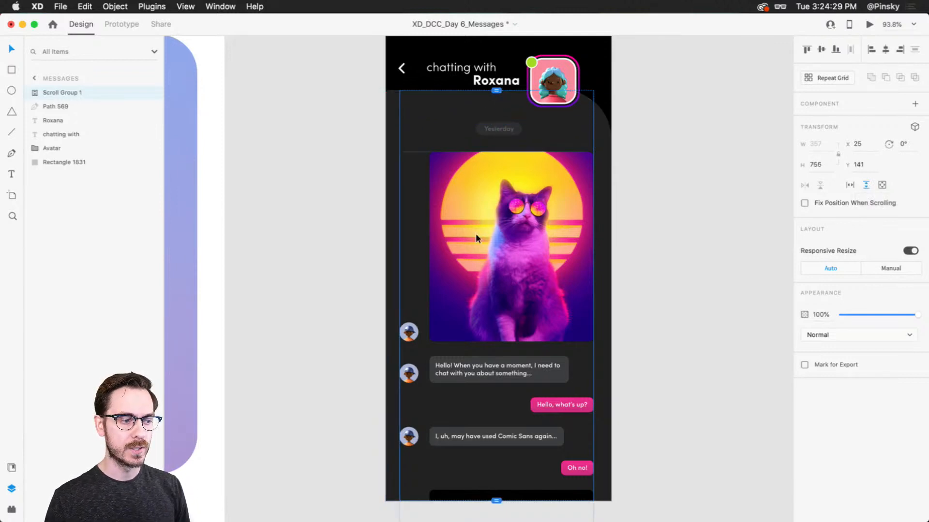
Try shortening the scroll group's viewport from its bottom edge and undo the change
scroll(503, 462, down, 2)
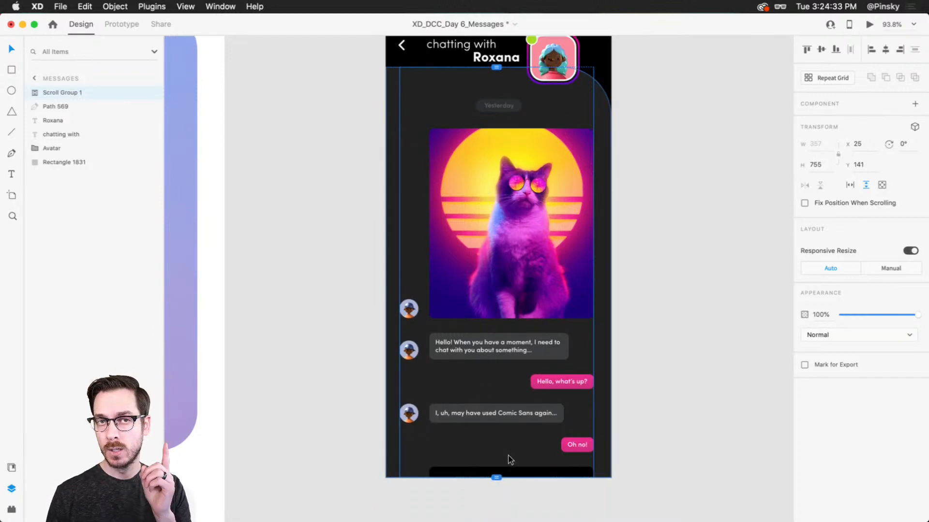
drag(500, 480, 497, 424)
key(super+z)
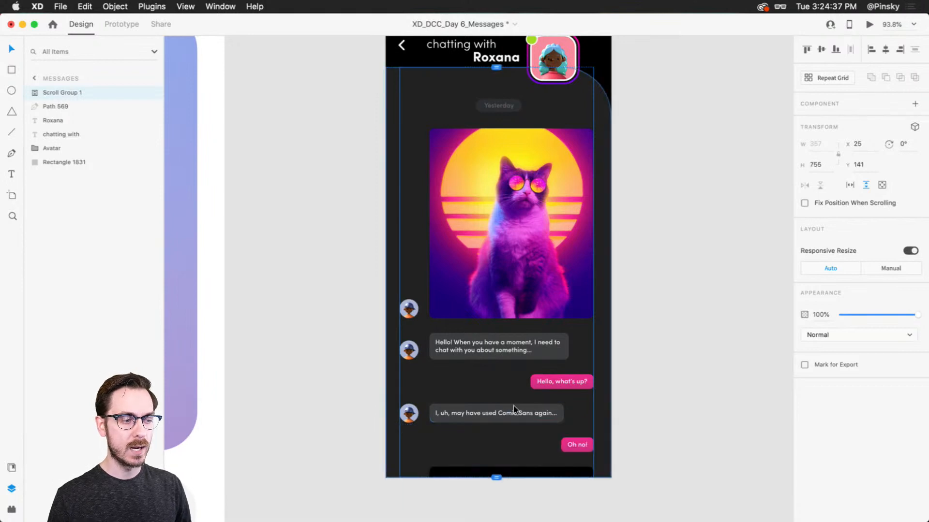
Preview the Messages screen, scroll through the conversation to check how it passes the header, and close the preview
click(869, 25)
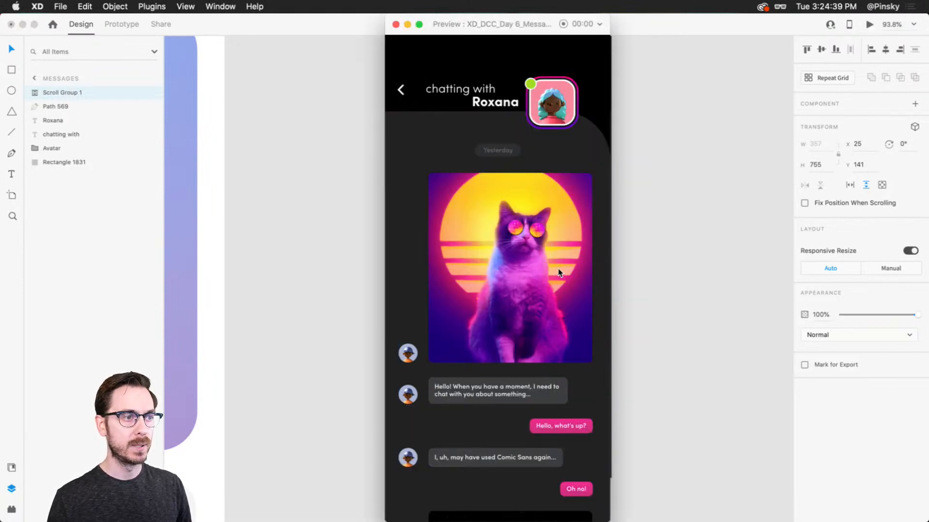
scroll(551, 310, down, 3)
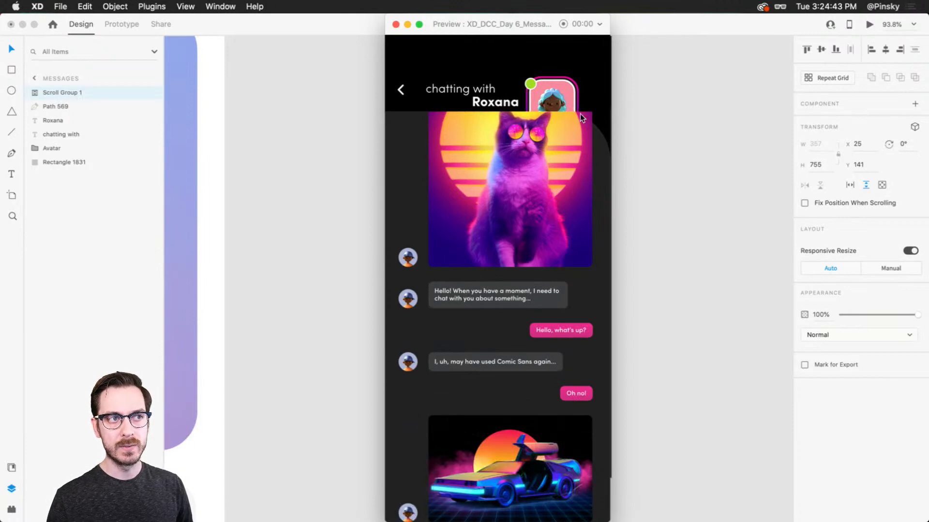
key(super+w)
scroll(533, 145, up, 3)
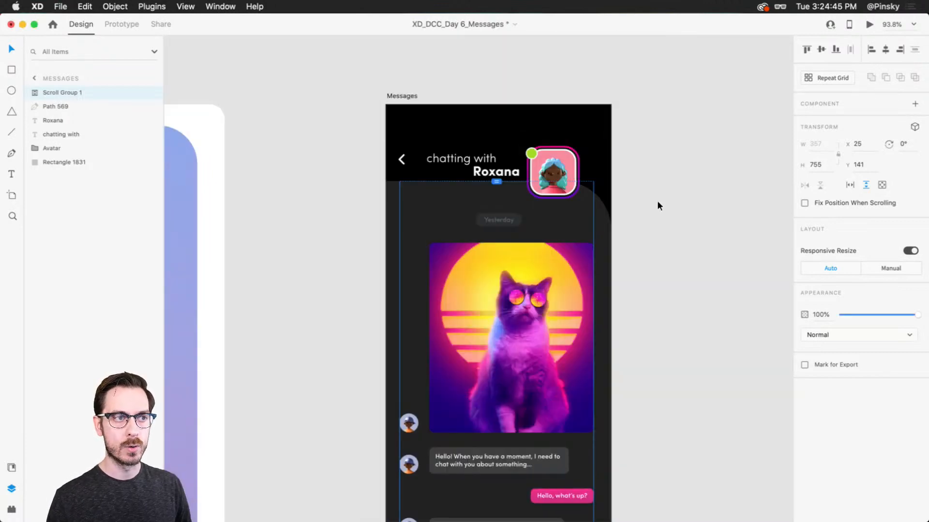
Try lowering the scroll group's top edge to Y 165 and check the result in the preview
click(656, 201)
click(609, 220)
click(594, 222)
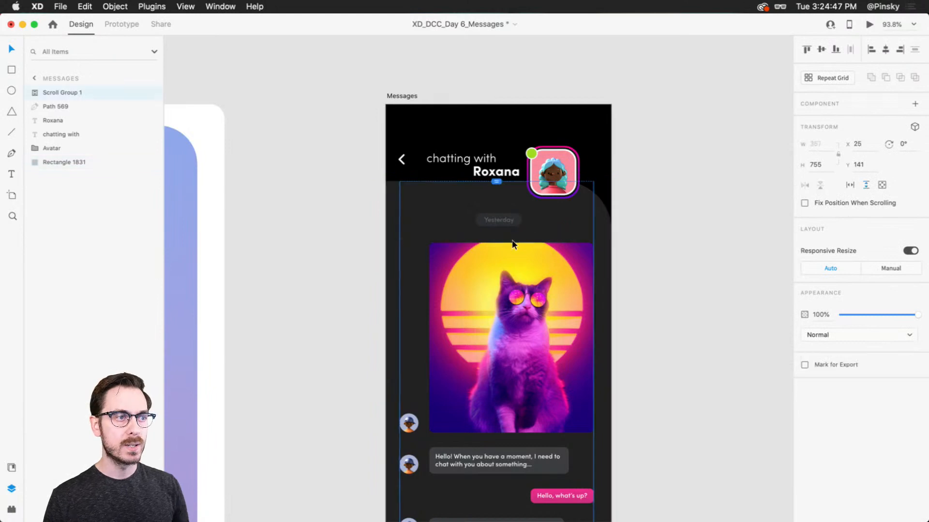
drag(497, 192, 497, 195)
key(super+Return)
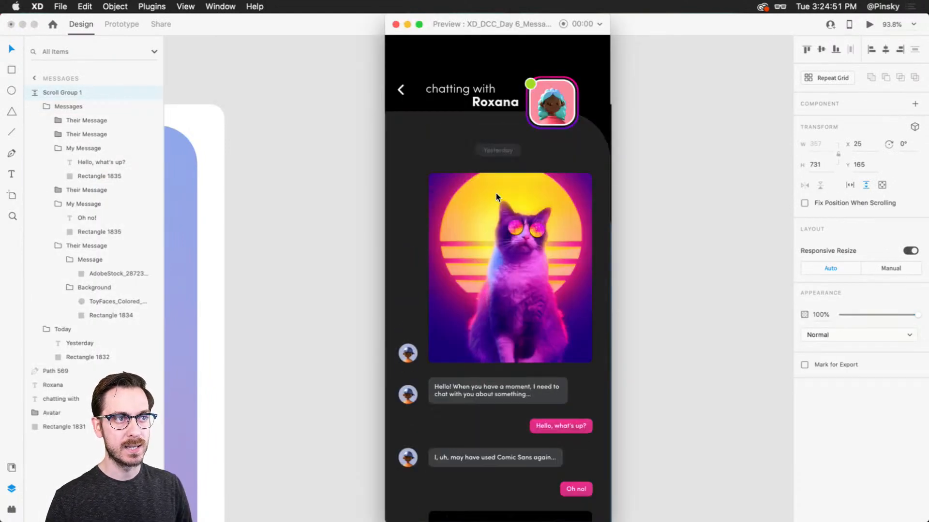
key(super+w)
Duplicate the dark rounded background rectangle, bring the copy to the front, and use it to mask the scroll group
click(596, 216)
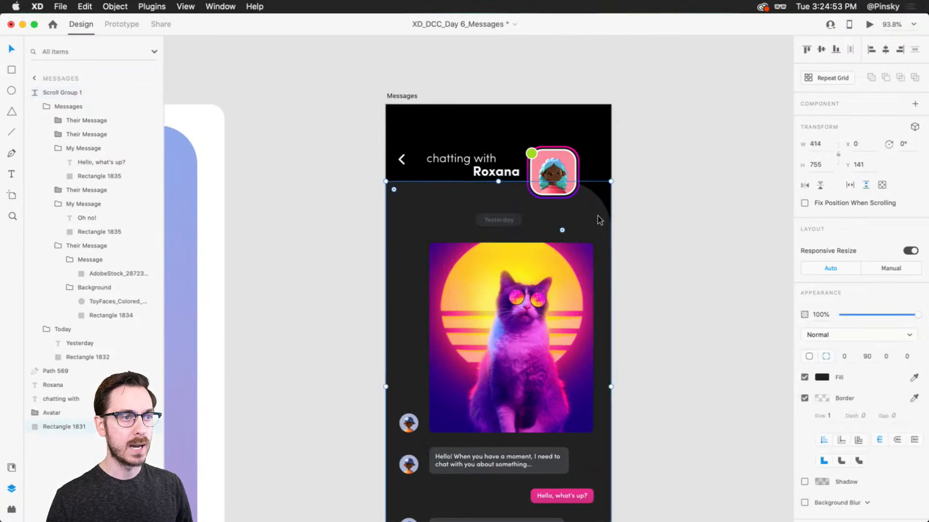
key(super+d)
key(super+shift+bracketright)
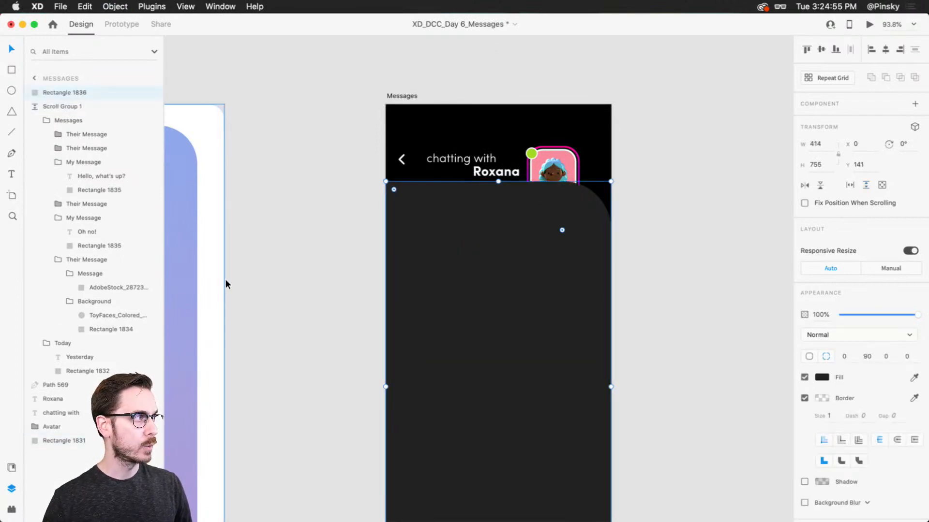
shift+click(70, 107)
click(115, 7)
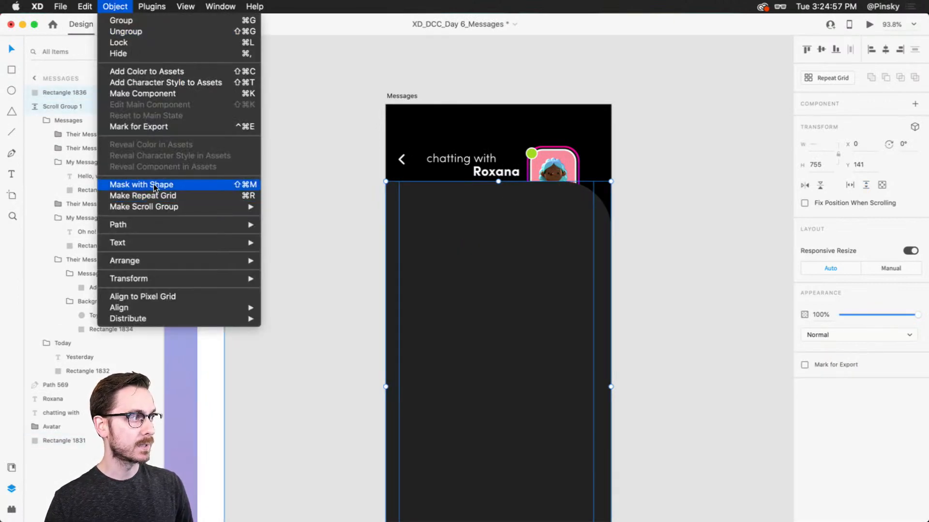
click(145, 185)
Preview the screen with the masked scroll group, scroll the messages down and back up, and close the preview
key(super+Return)
scroll(495, 295, down, 3)
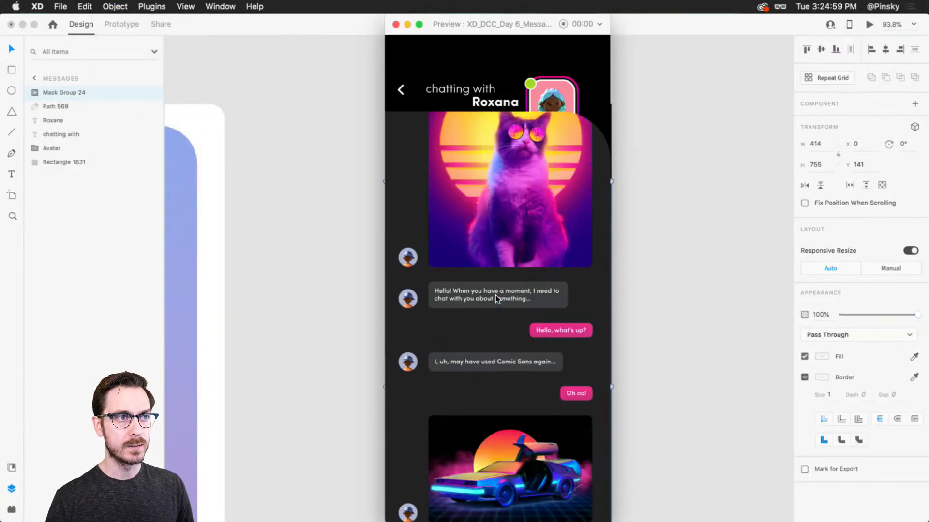
scroll(495, 294, up, 3)
key(super+w)
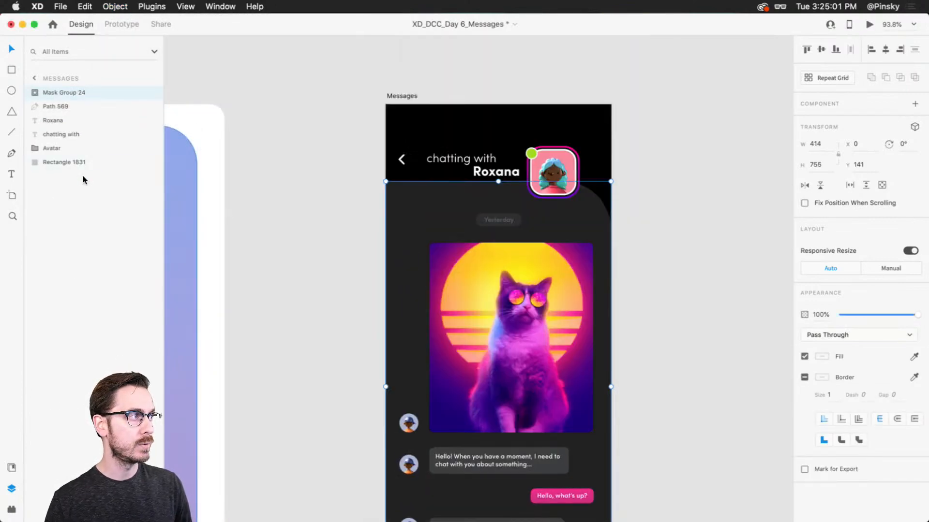
Bring the back arrow, both header texts and the Avatar group in front of the masked messages
click(559, 167)
drag(386, 141, 557, 172)
key(shift+super+])
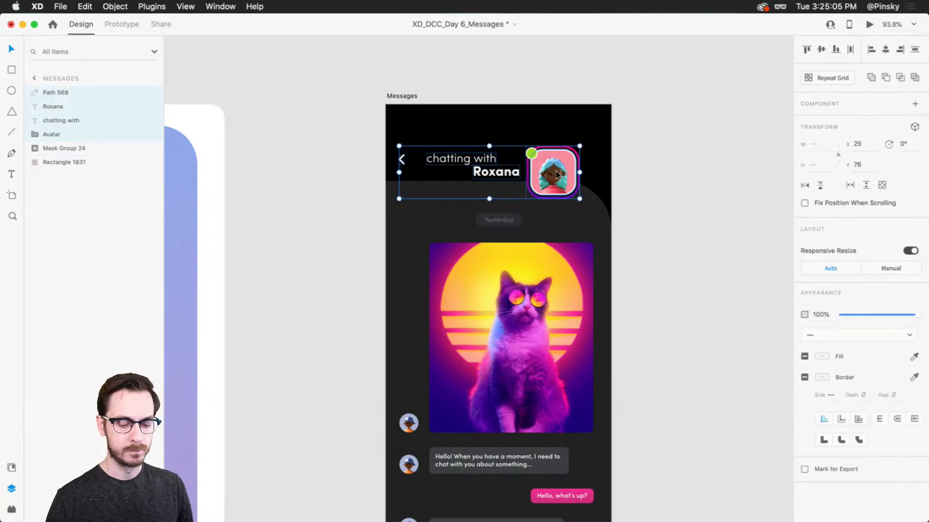
Preview the screen again, scroll the messages repeatedly beneath the header and avatar, and close the preview
key(super+Return)
scroll(573, 201, down, 3)
scroll(572, 201, up, 3)
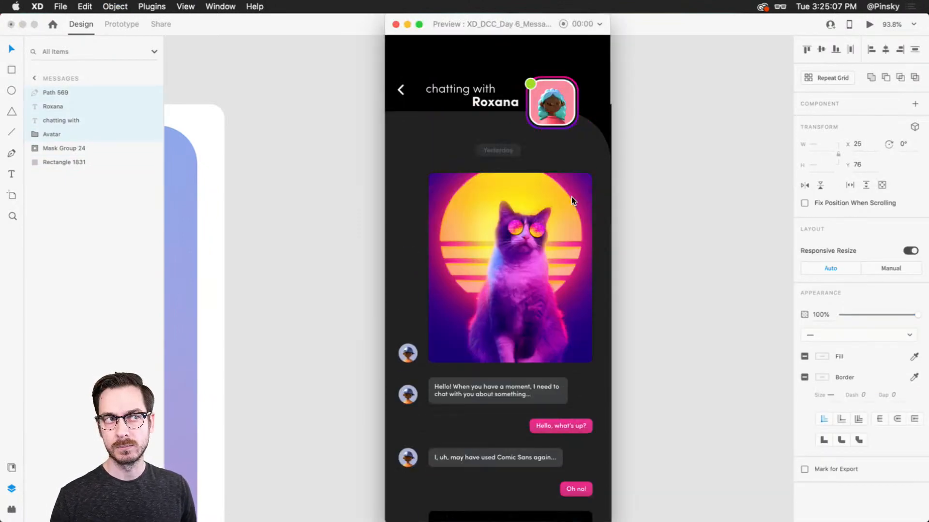
scroll(572, 200, down, 3)
scroll(572, 200, up, 3)
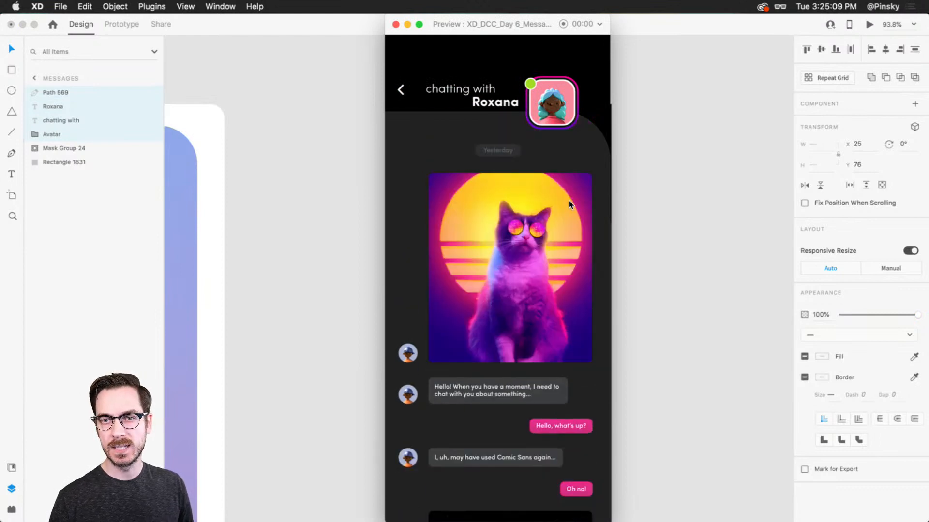
key(super+w)
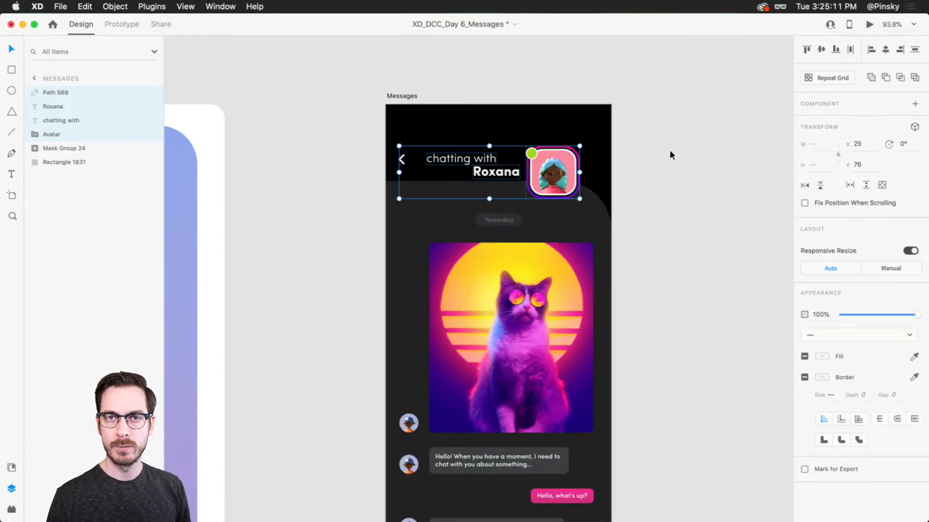